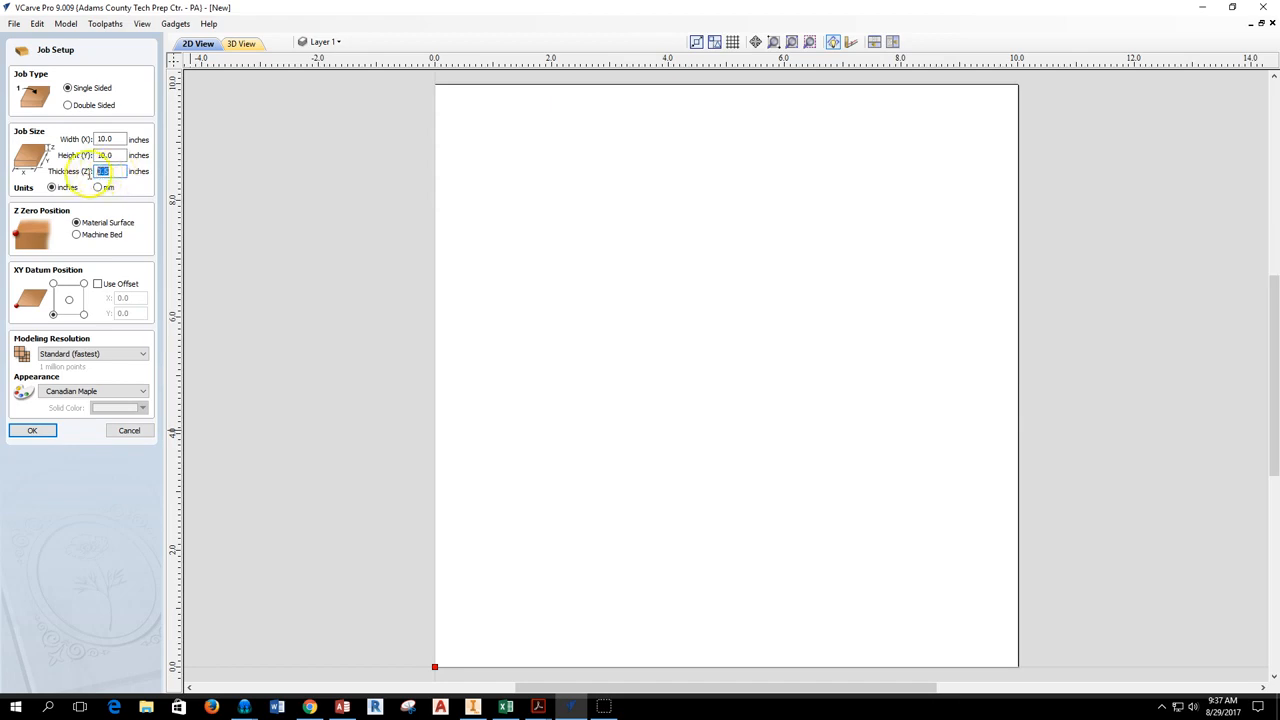
Set the job's material thickness to 0.5 and leave the job units in inches
click(118, 156)
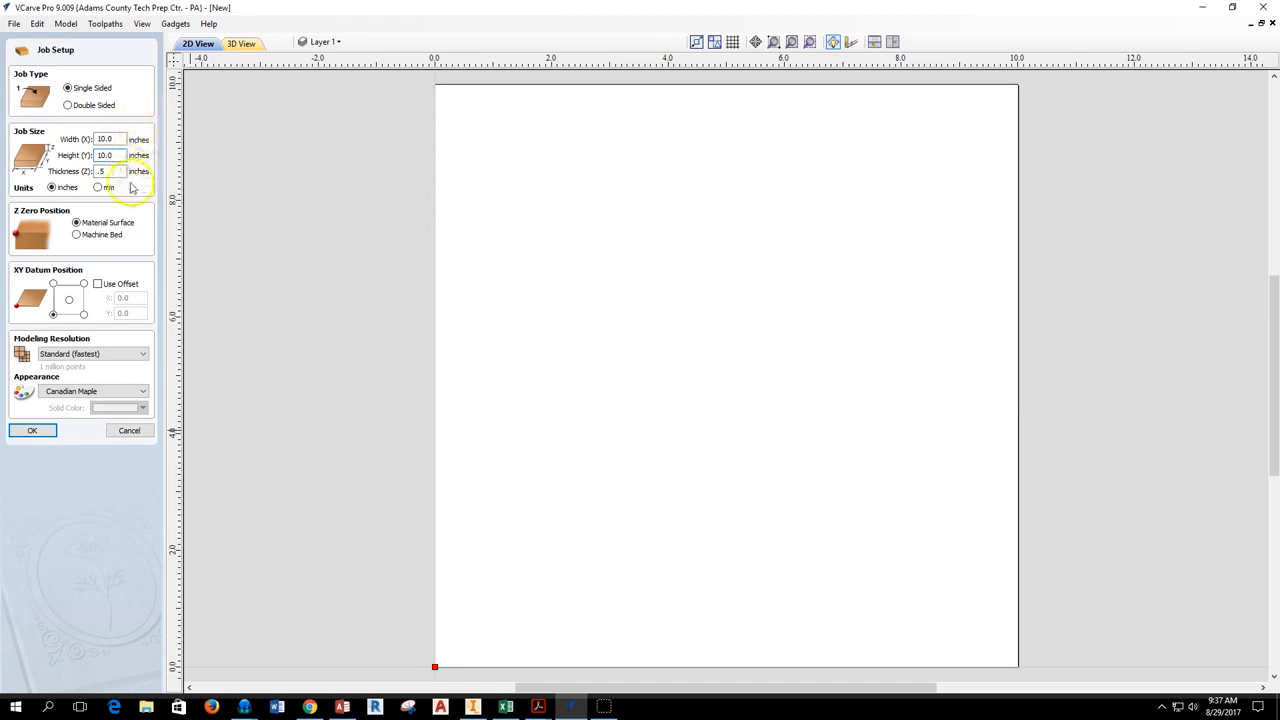
click(99, 188)
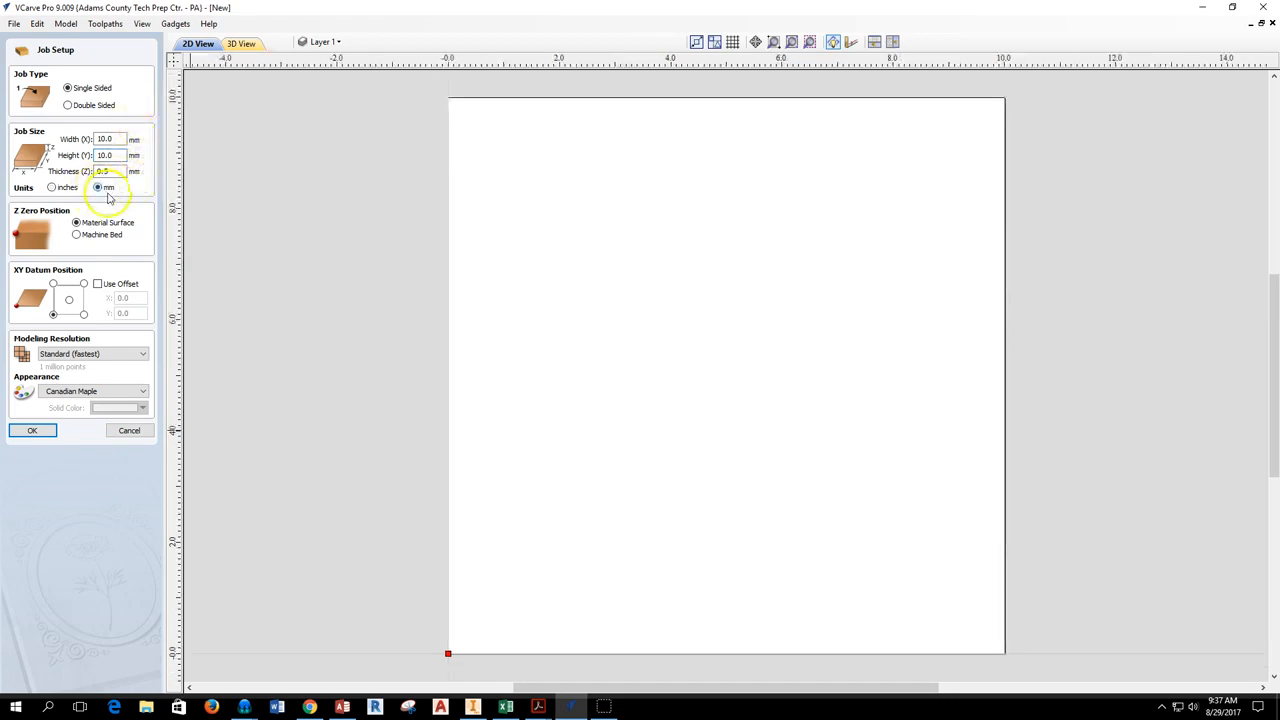
click(52, 189)
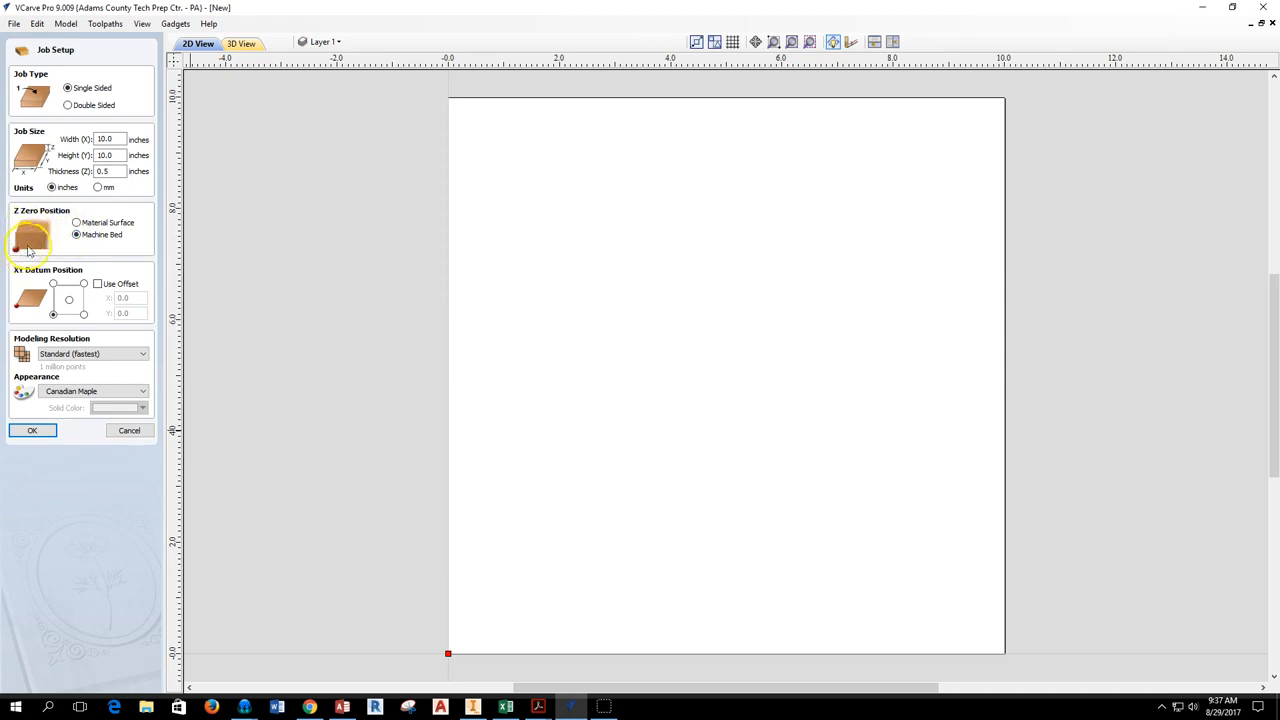
Place the job's Z zero at the material surface, keep the Canadian Maple appearance, and accept the job setup
click(76, 222)
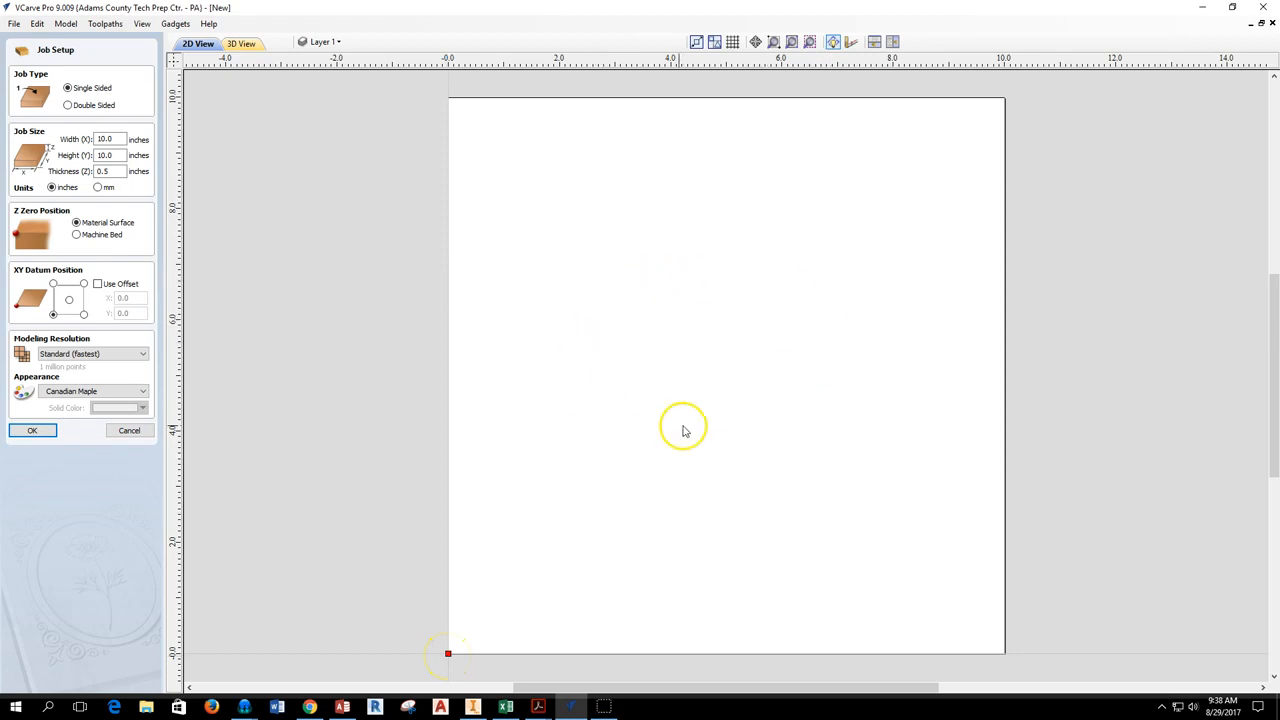
scroll(620, 408, down, 1)
scroll(654, 546, up, 1)
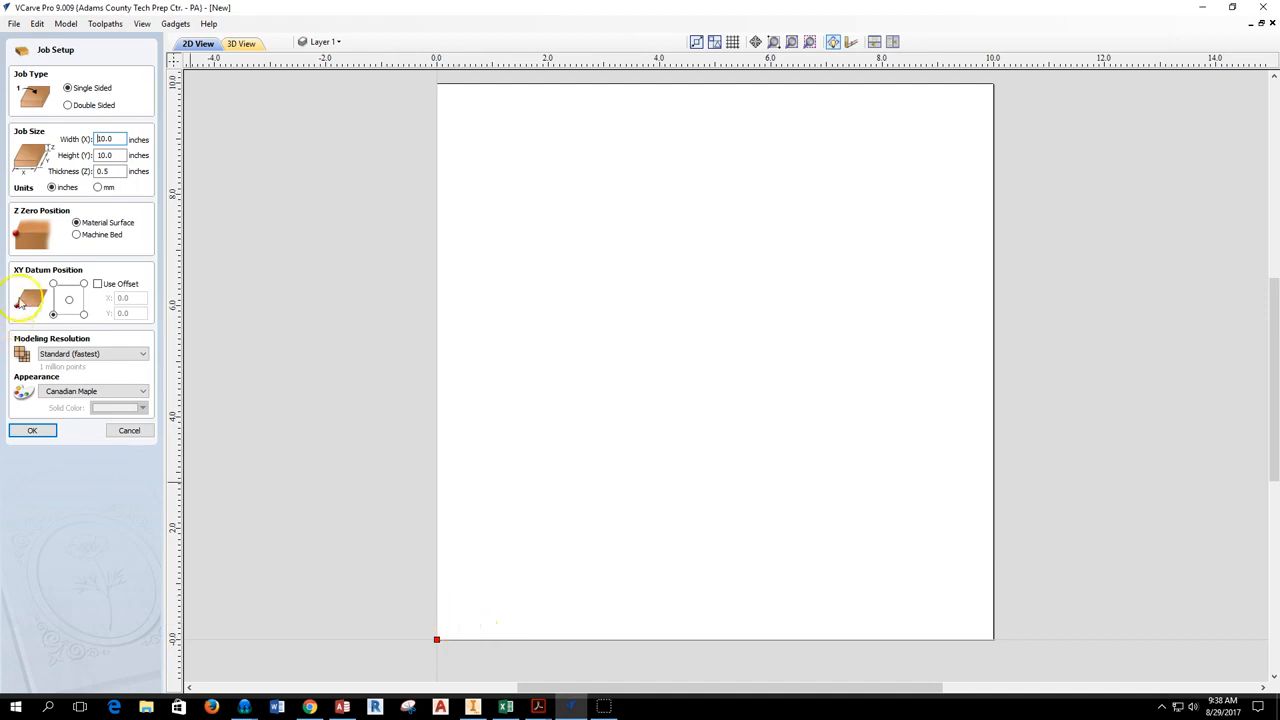
click(99, 392)
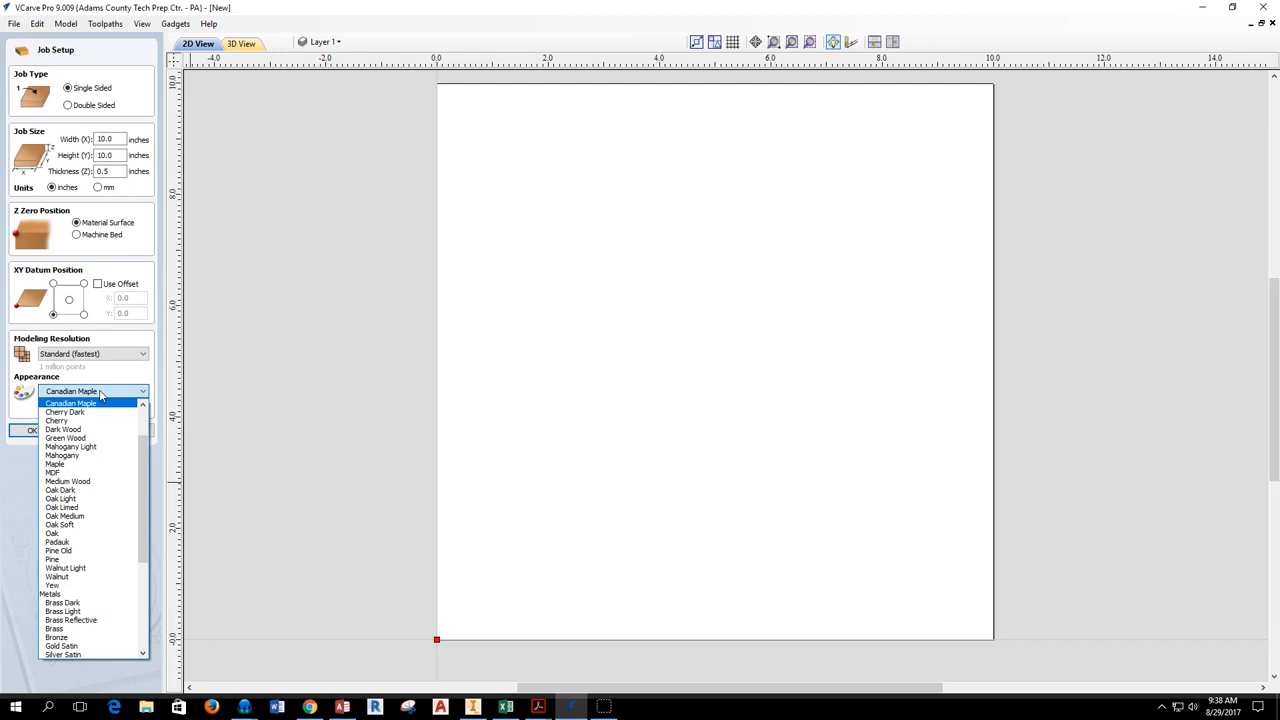
click(99, 392)
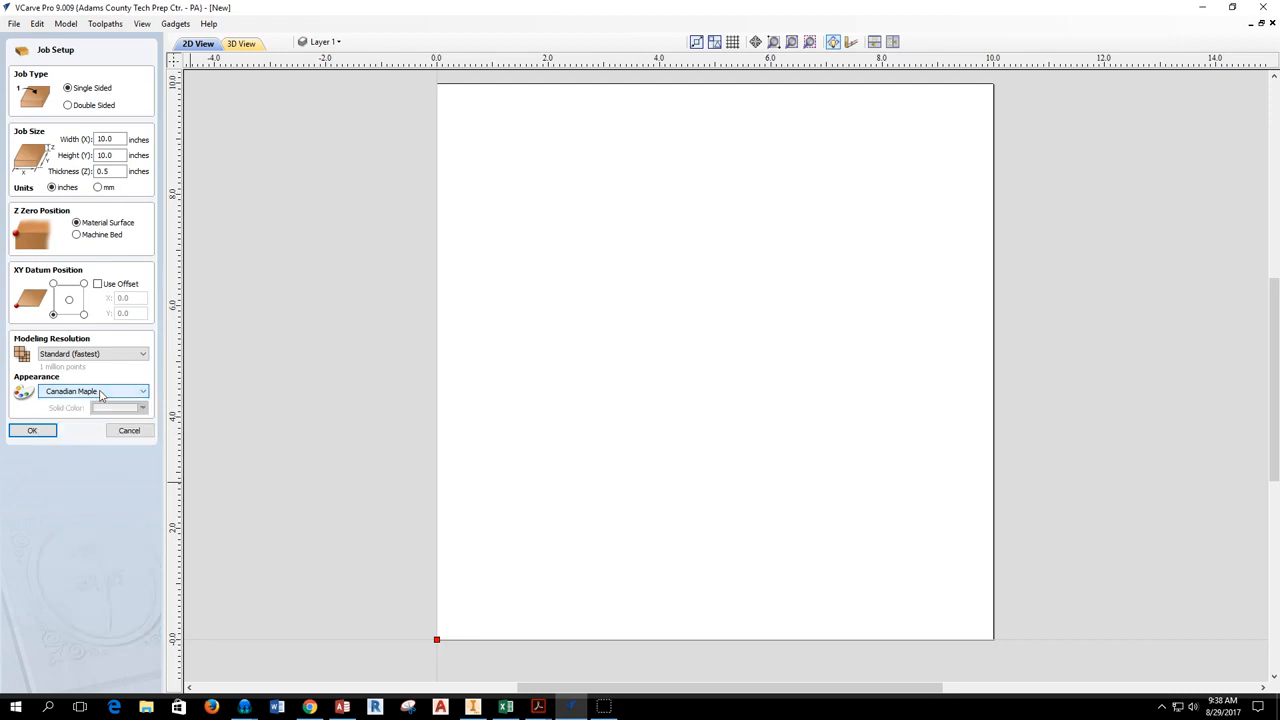
click(33, 431)
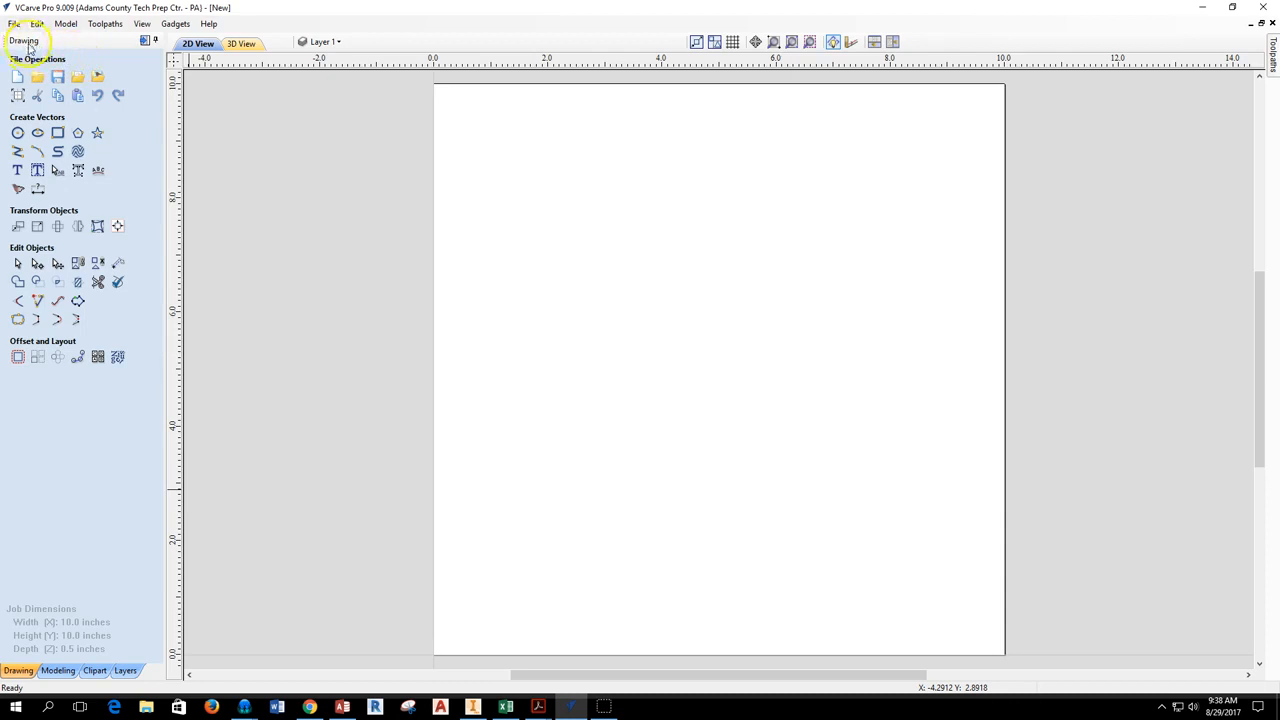
click(17, 96)
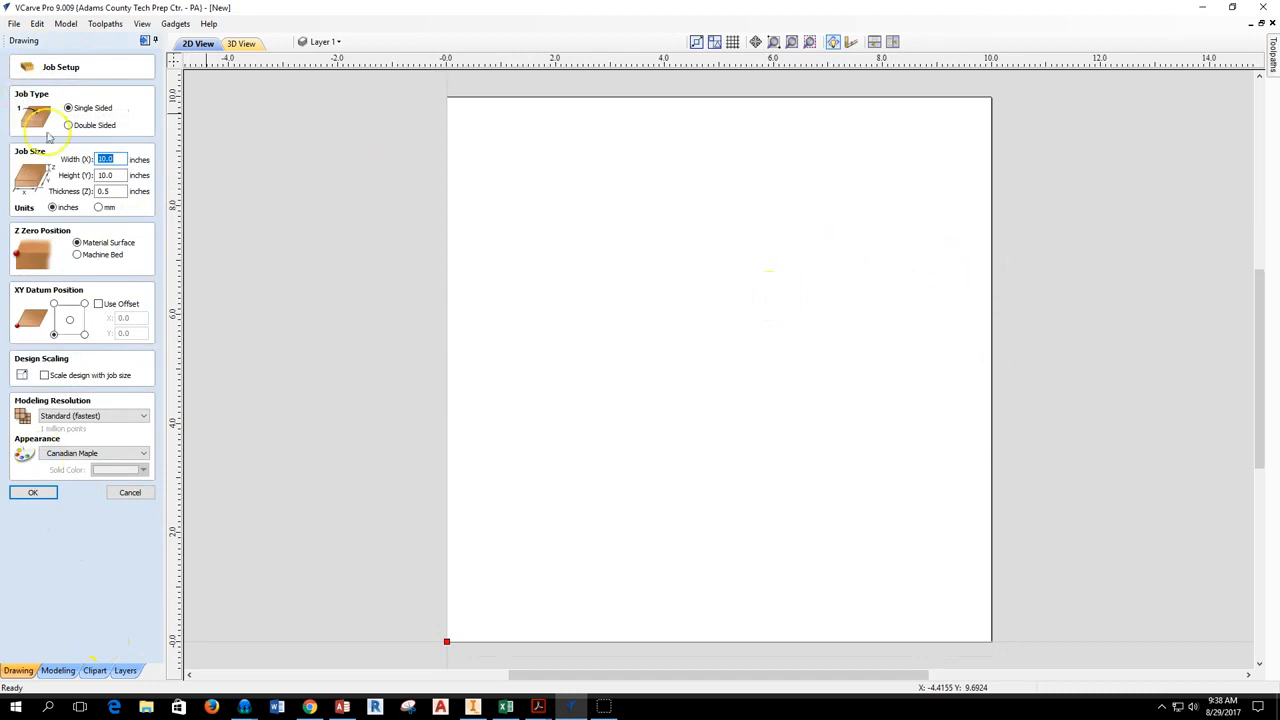
click(36, 493)
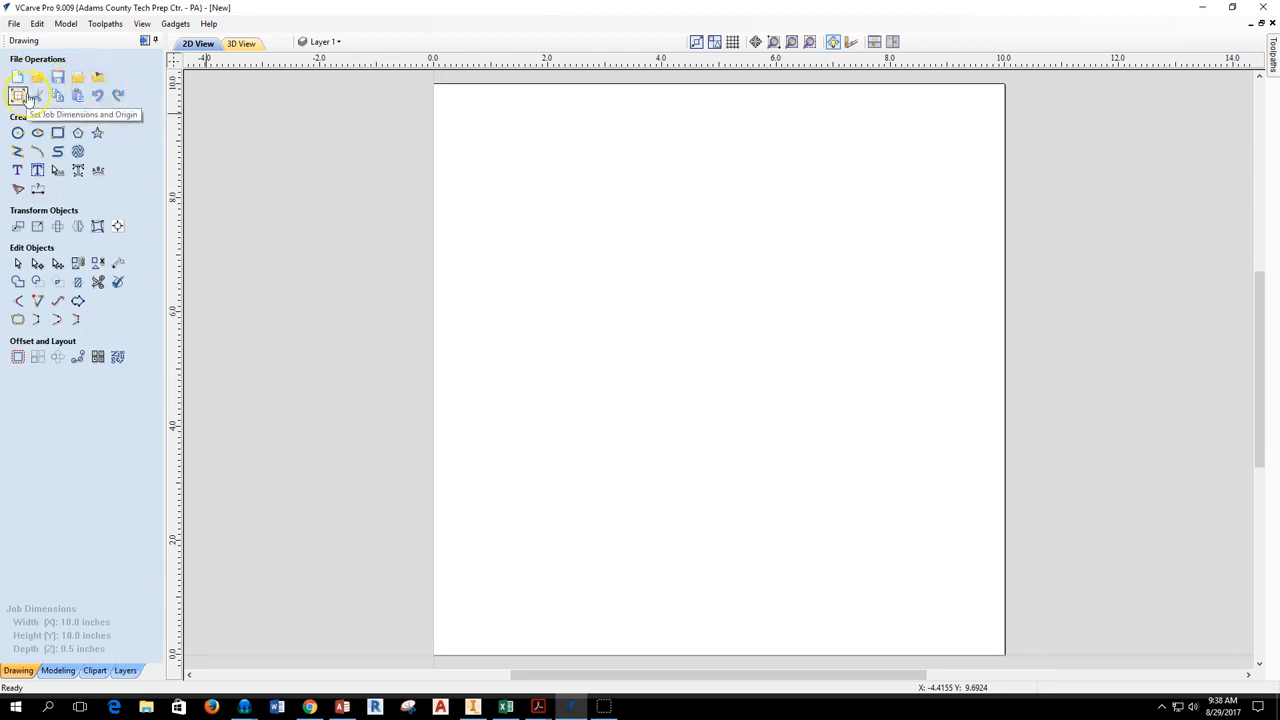
Create a circle 4.0 inches in diameter on the lower-left part of the material, centred at about X 2.60, Y 2.49
click(19, 132)
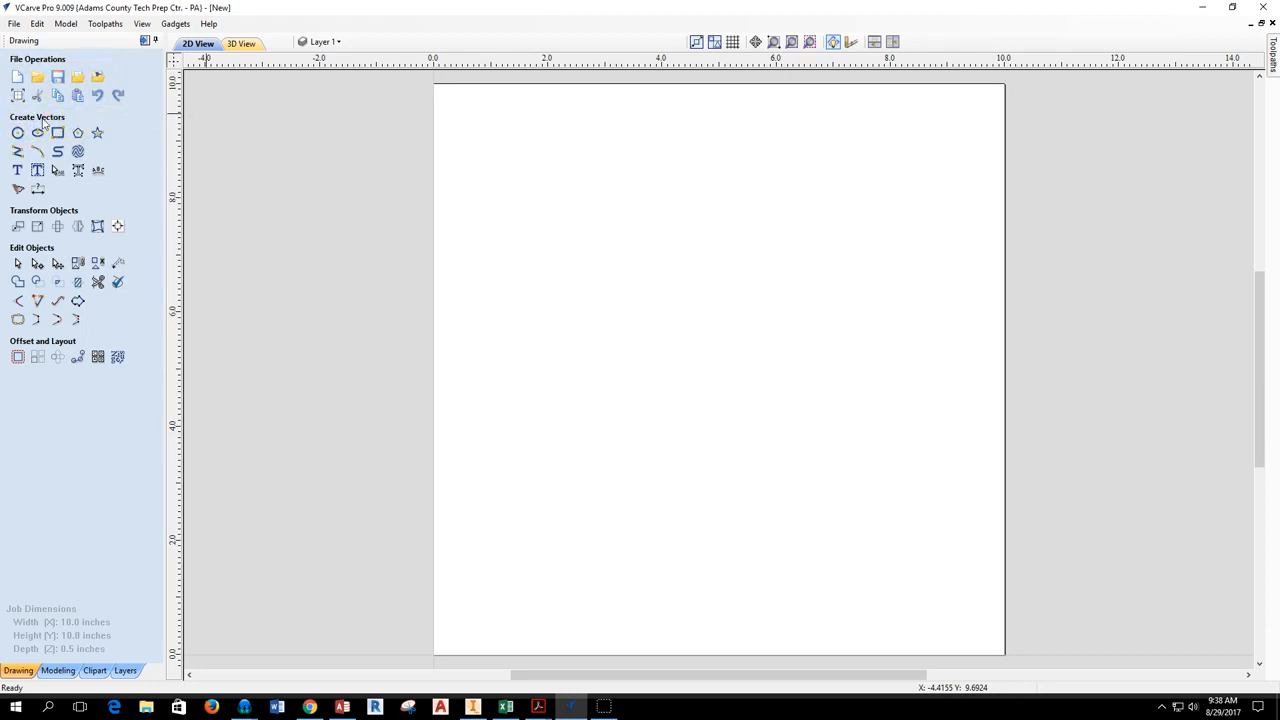
click(18, 134)
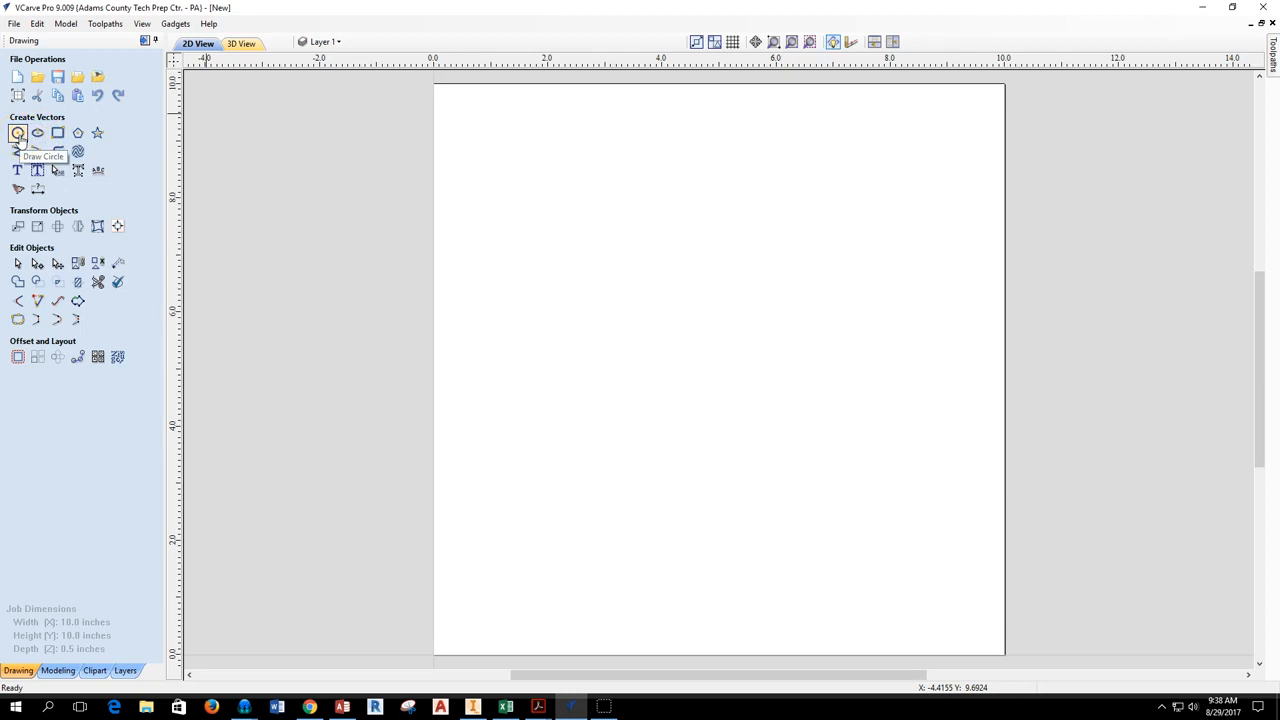
click(19, 136)
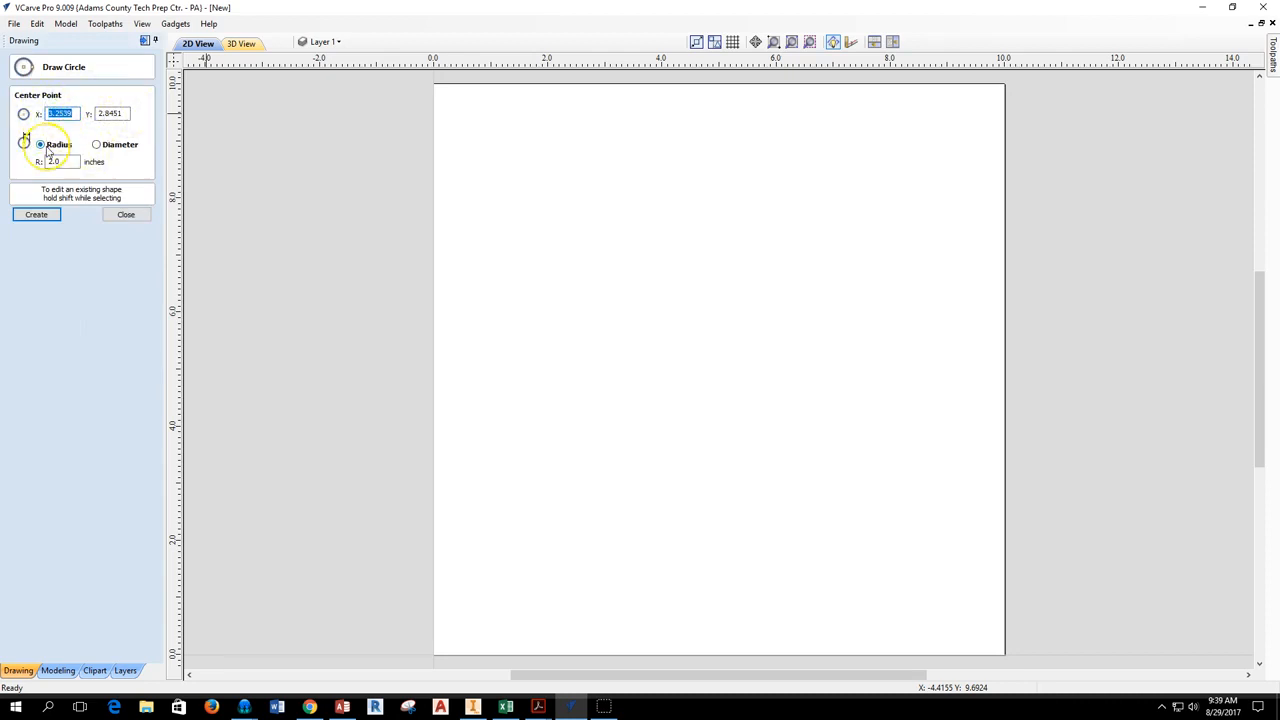
click(97, 144)
click(40, 144)
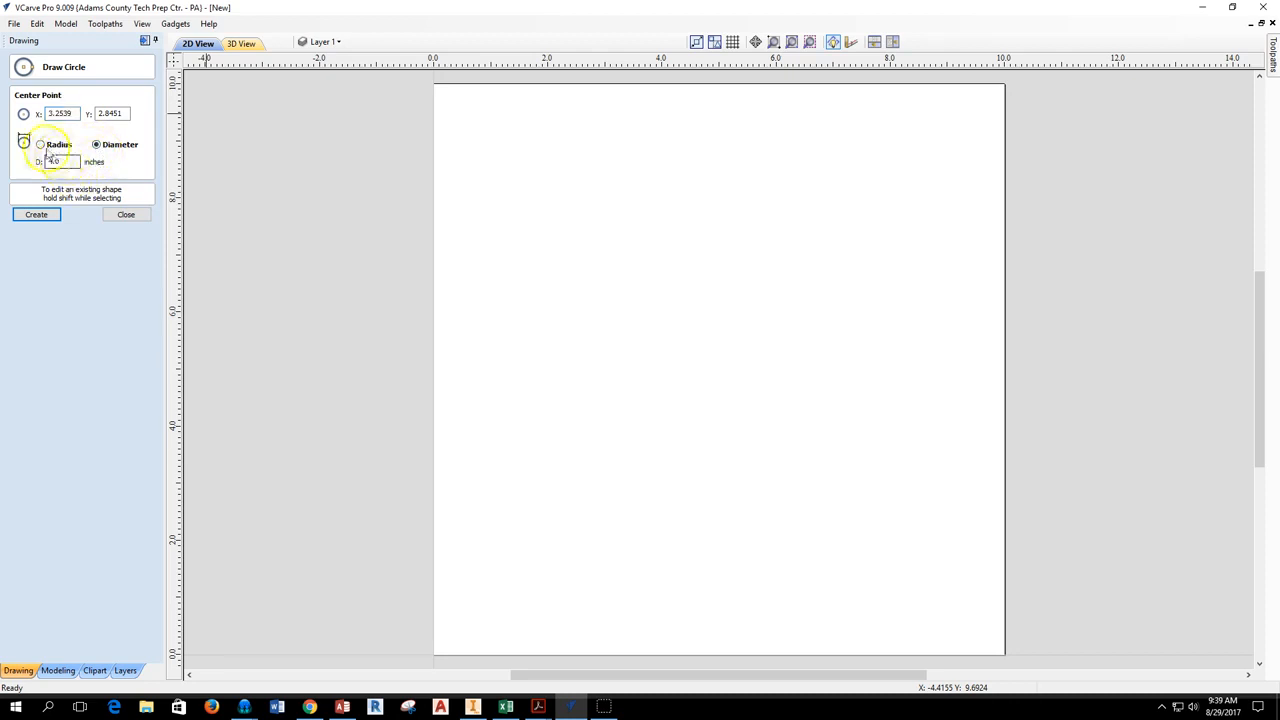
click(97, 144)
click(61, 160)
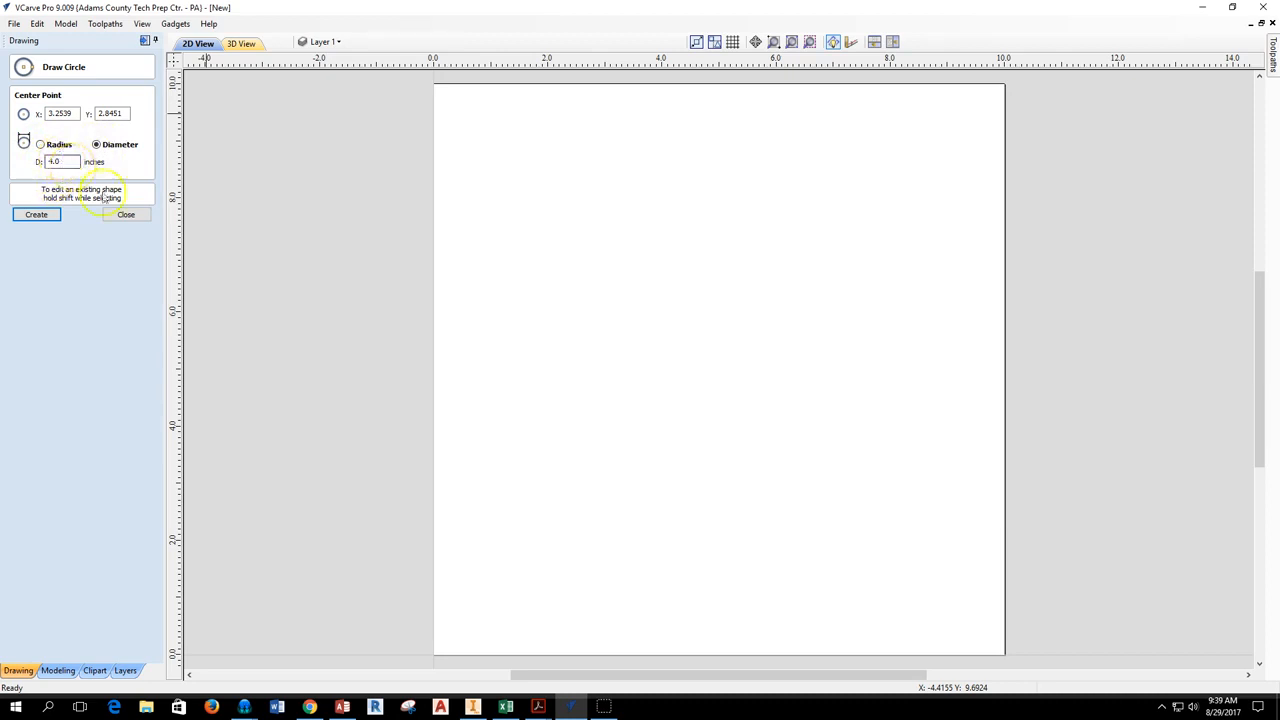
click(582, 512)
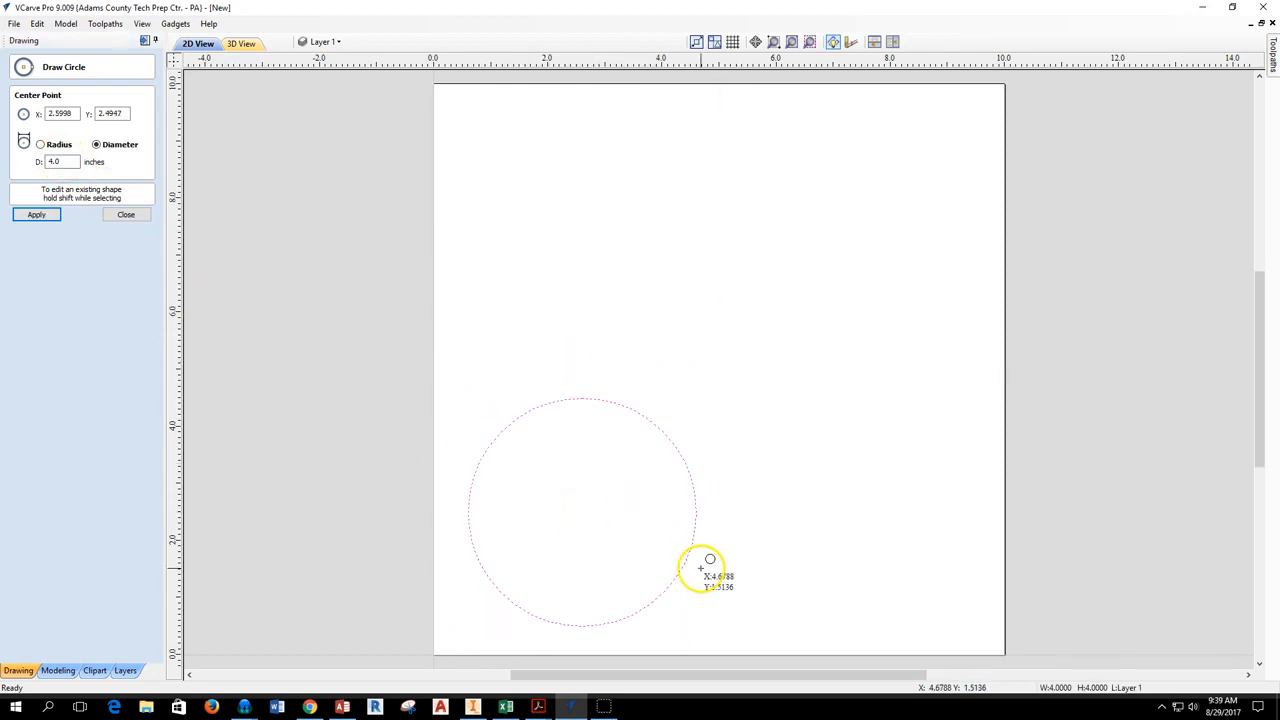
click(37, 215)
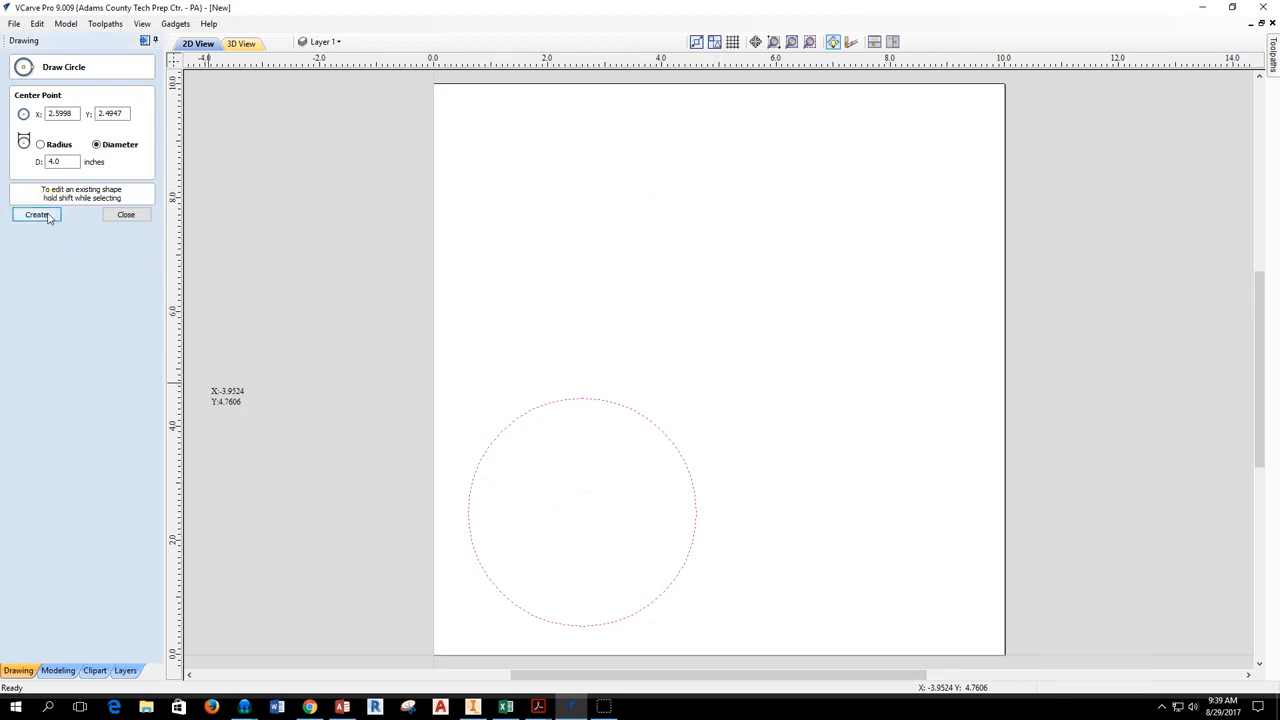
click(36, 215)
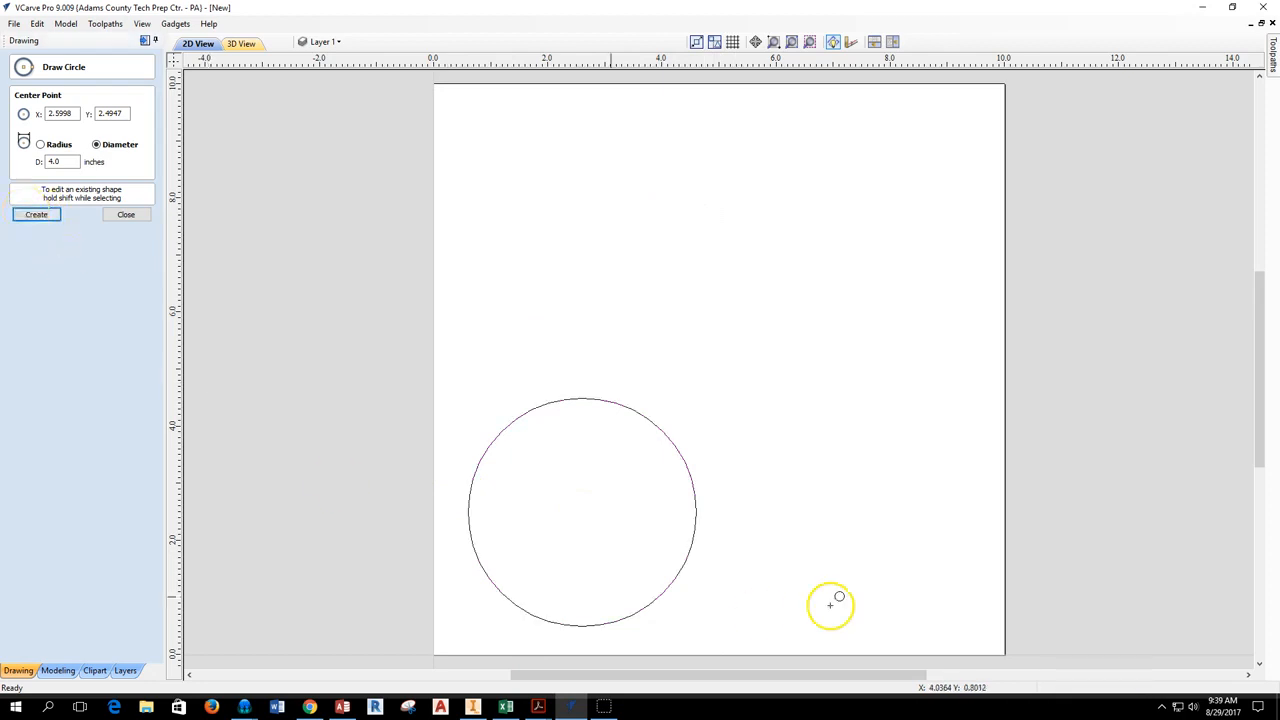
Examine the circle's placement on the material in the 2D view, both from a distance and up close
scroll(630, 525, down, 2)
scroll(618, 530, down, 2)
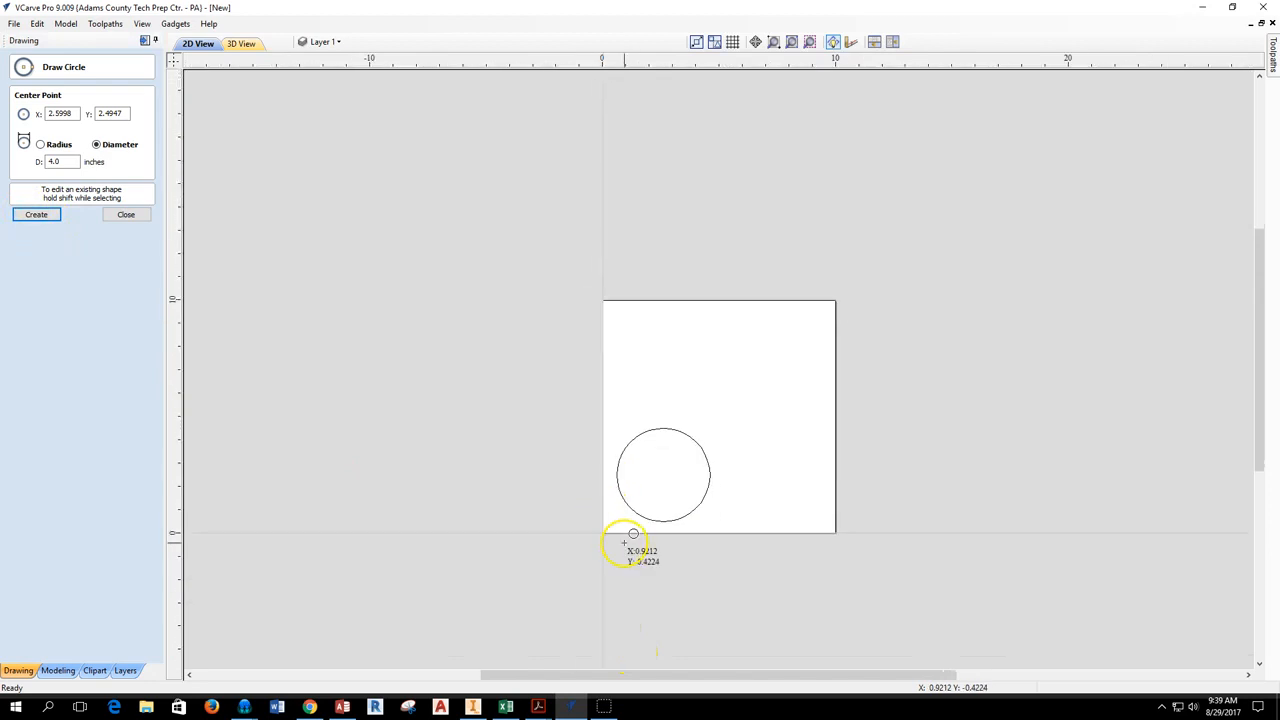
scroll(620, 541, up, 2)
scroll(668, 505, down, 1)
scroll(614, 531, up, 2)
scroll(612, 517, down, 1)
mouse_move(825, 485)
middle_down()
mouse_move(518, 527)
mouse_move(1017, 500)
mouse_move(920, 486)
mouse_move(726, 506)
mouse_move(794, 506)
mouse_move(797, 469)
middle_up()
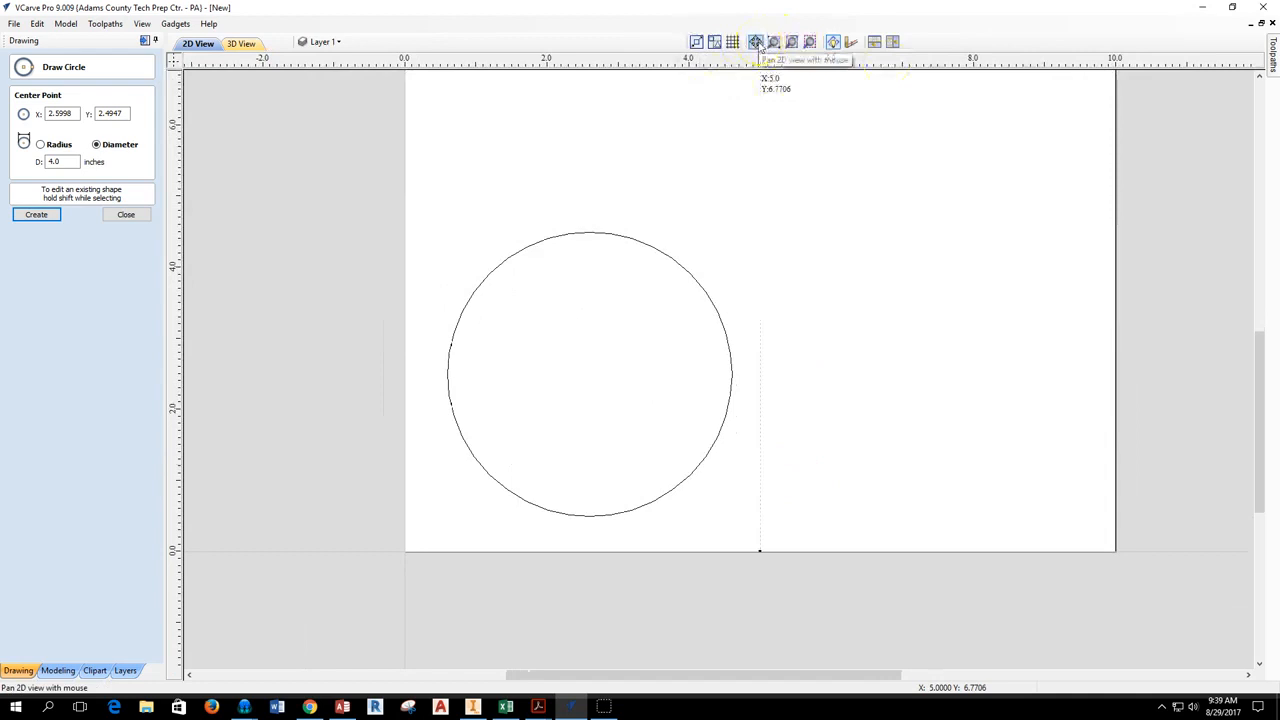
scroll(737, 491, down, 2)
scroll(737, 495, up, 5)
middle_drag(514, 380, 653, 438)
scroll(551, 466, down, 2)
scroll(569, 477, up, 1)
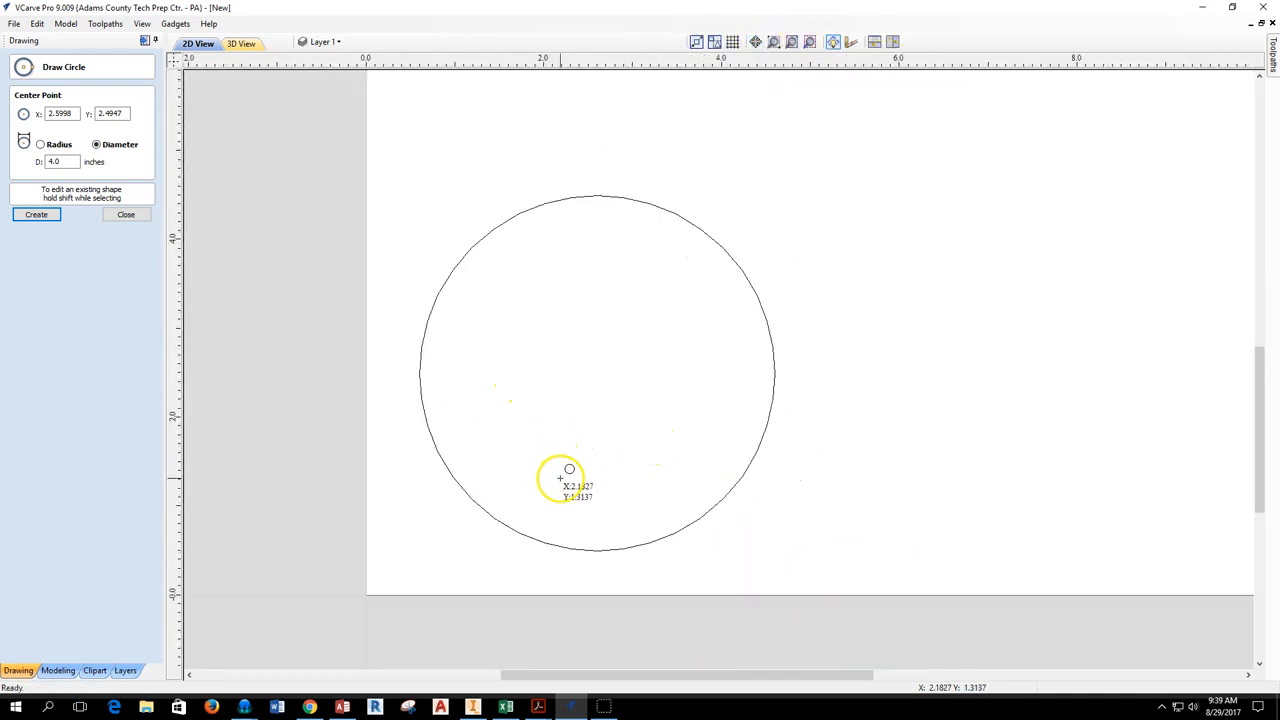
Finish drawing circles and place a copy of the circle about 4.8 inches to the right of the original
click(125, 215)
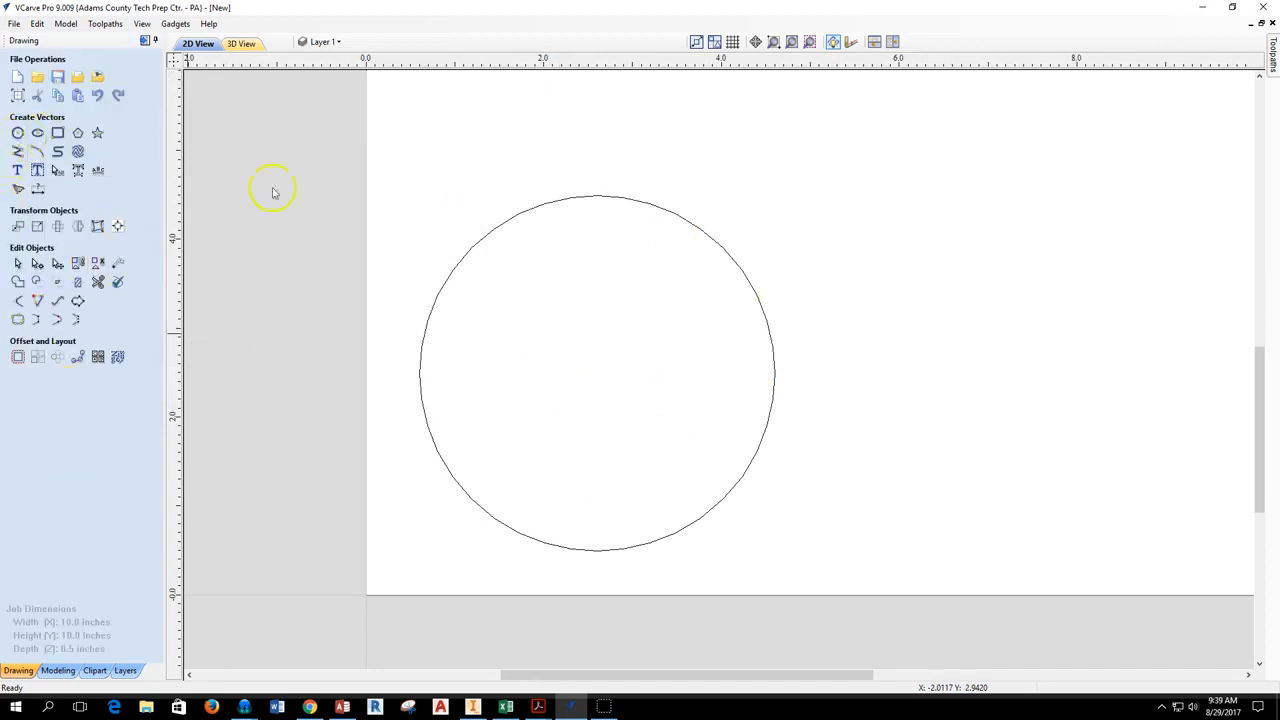
click(666, 210)
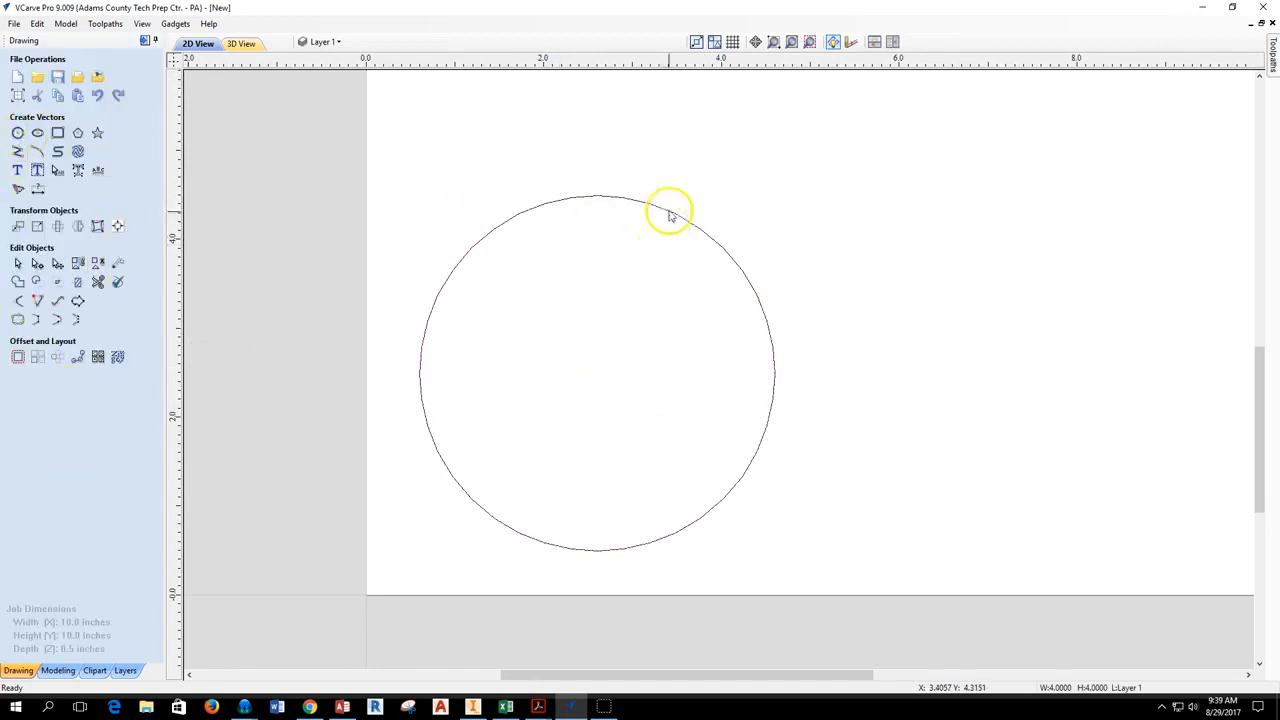
scroll(720, 371, down, 1)
drag(731, 337, 1076, 342)
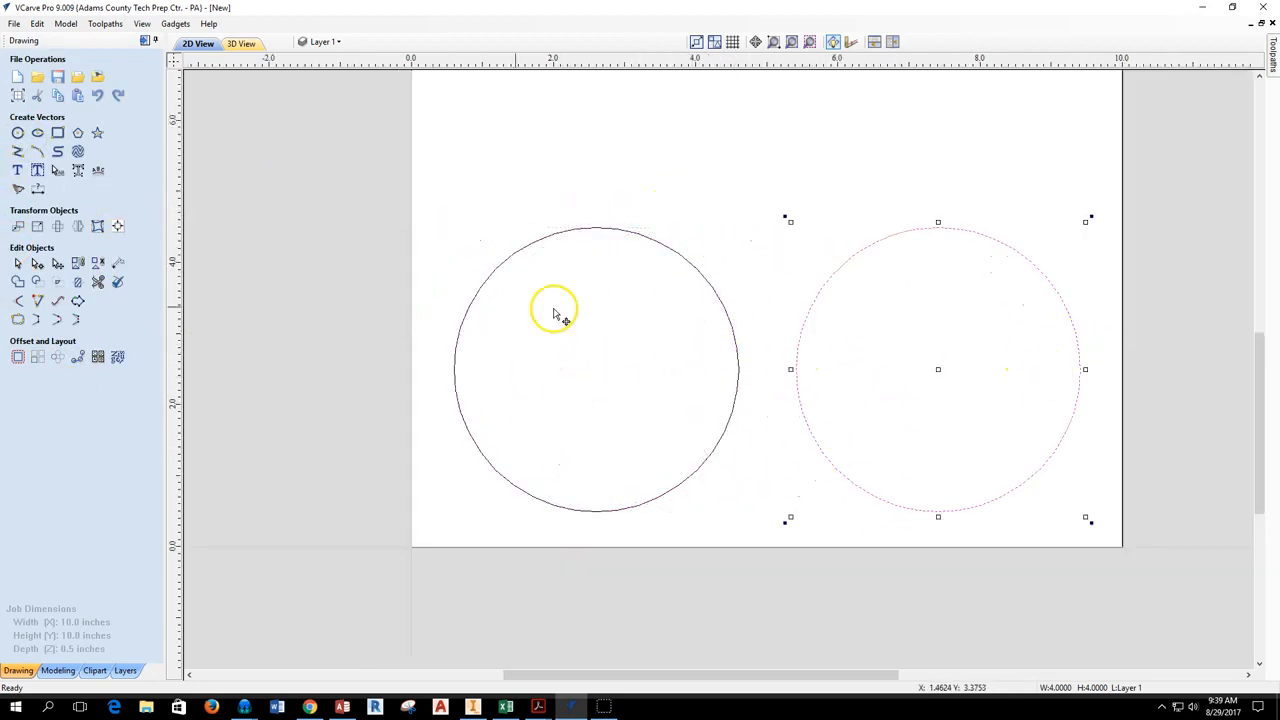
Nudge the original left-hand circle slightly to the right and deselect it
click(815, 367)
middle_drag(763, 361, 699, 366)
click(669, 342)
mouse_move(660, 318)
mouse_down()
mouse_move(692, 175)
mouse_move(680, 163)
mouse_move(655, 290)
mouse_move(663, 318)
mouse_up()
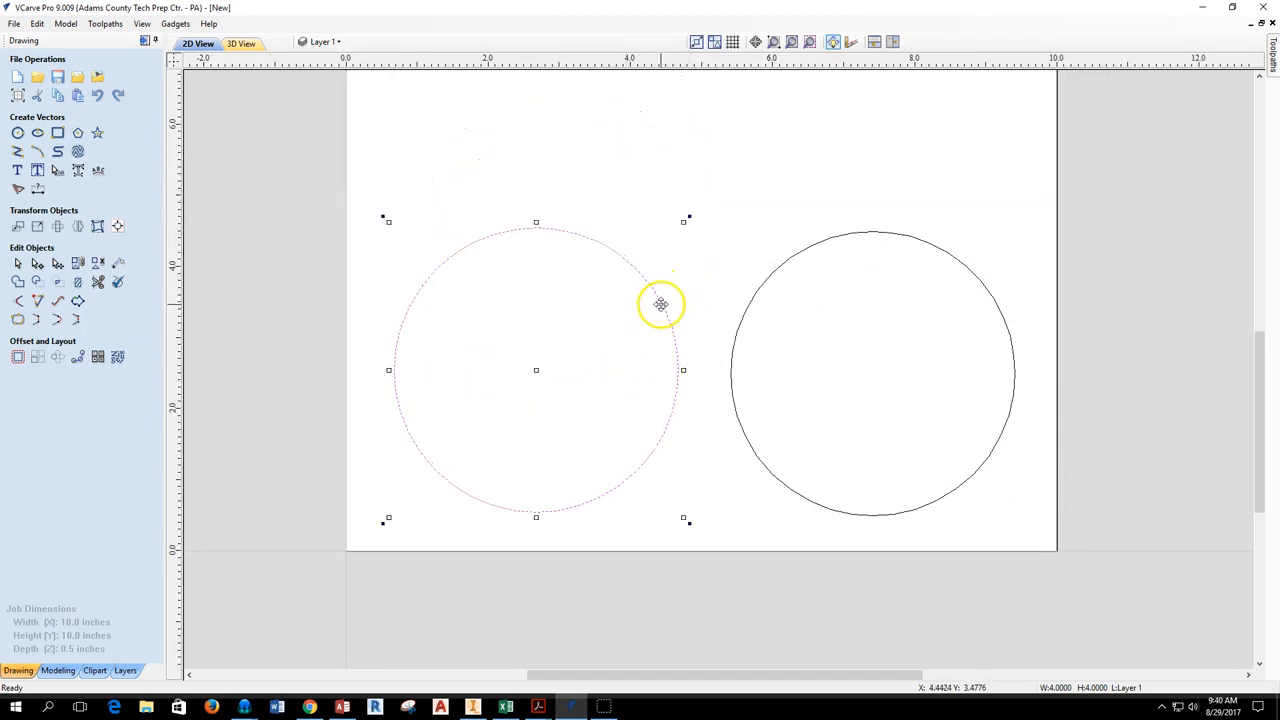
click(731, 224)
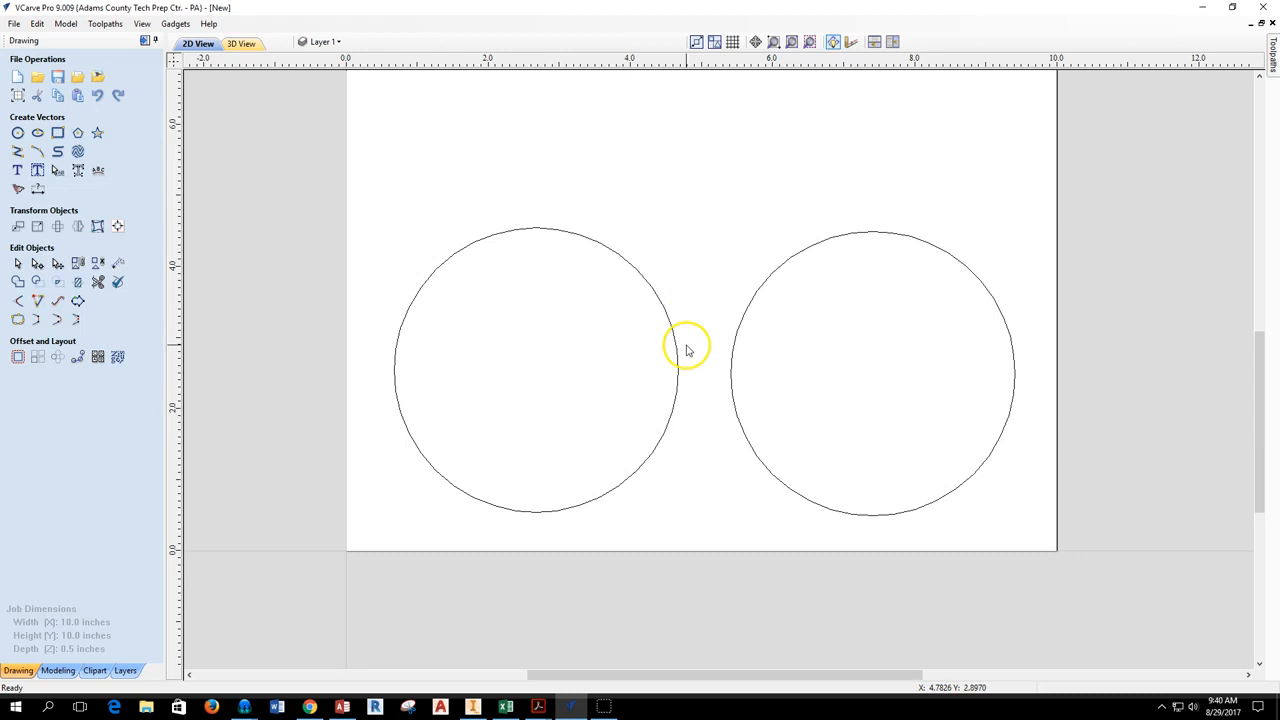
Move the right-hand circle slightly up and to the right, and scale it down to about 3.80 inches in diameter
click(797, 252)
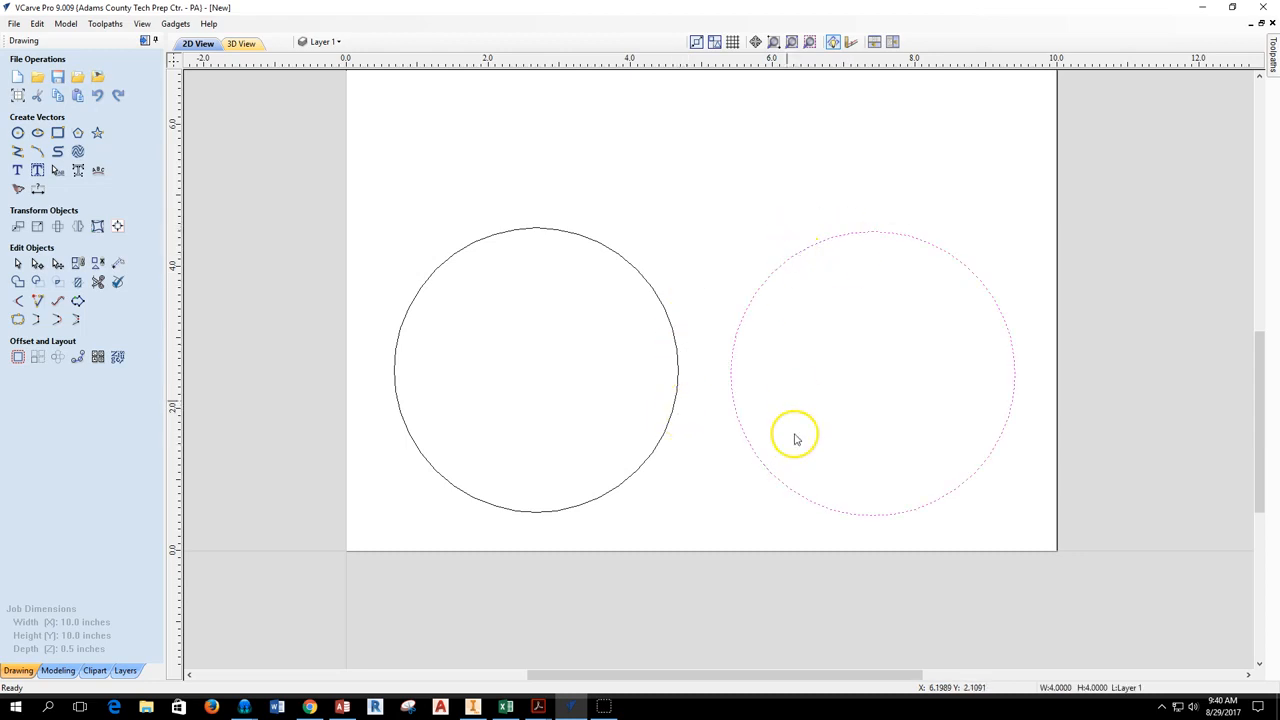
click(755, 290)
mouse_move(758, 290)
mouse_down()
mouse_move(677, 183)
mouse_move(776, 233)
mouse_move(772, 284)
mouse_up()
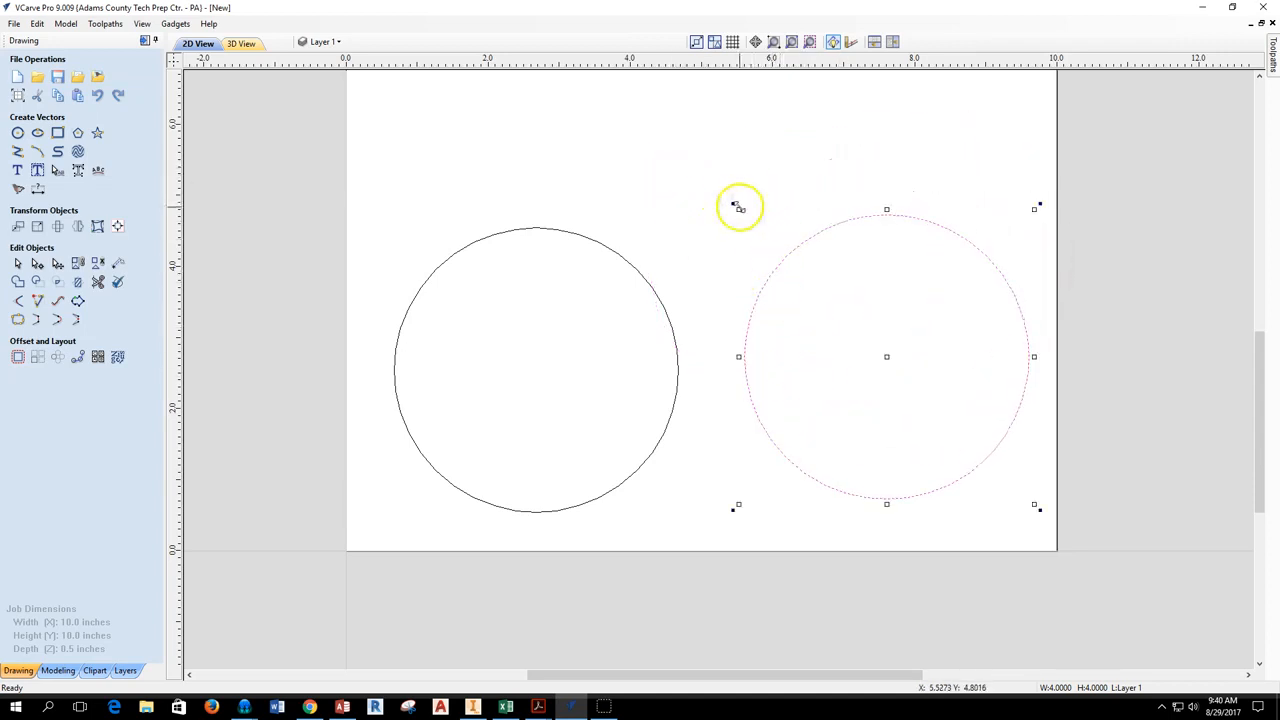
mouse_move(739, 209)
mouse_down()
mouse_move(837, 300)
mouse_move(737, 233)
mouse_up()
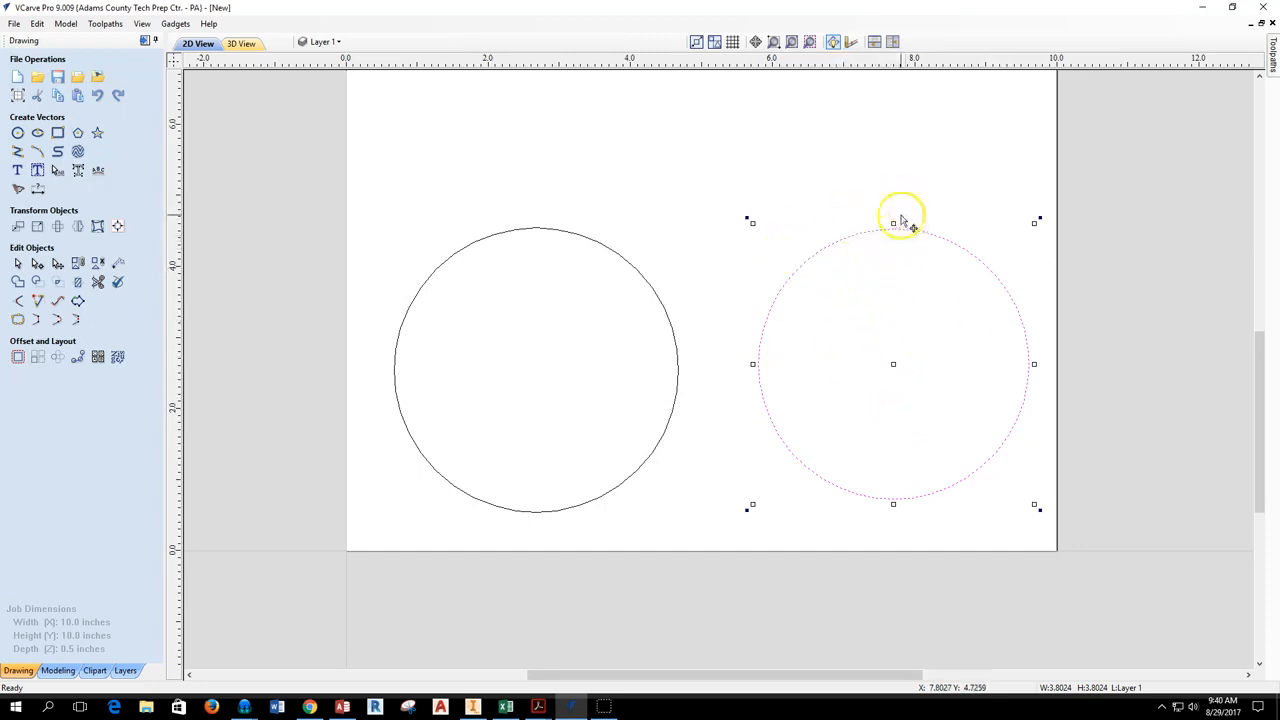
Squash the right-hand circle vertically from both ends into an ellipse about 3.80 inches wide and 2.71 inches high
drag(896, 222, 894, 300)
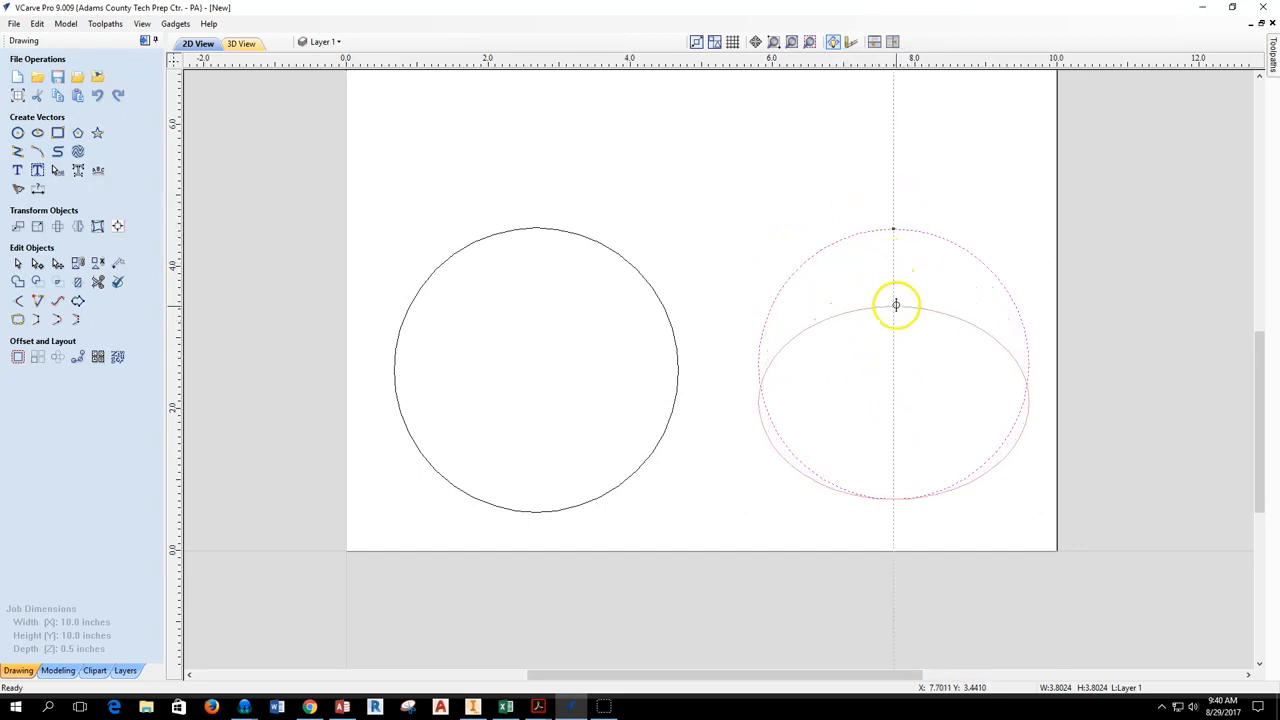
drag(897, 513, 894, 465)
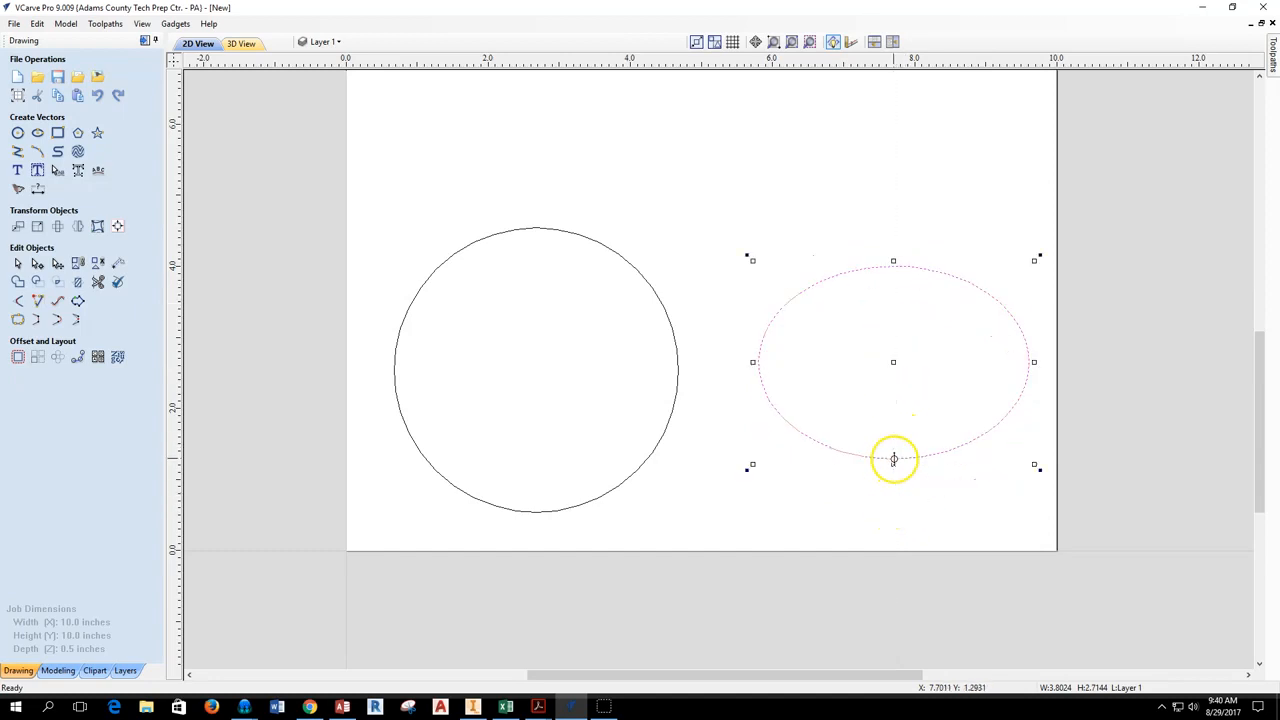
click(709, 163)
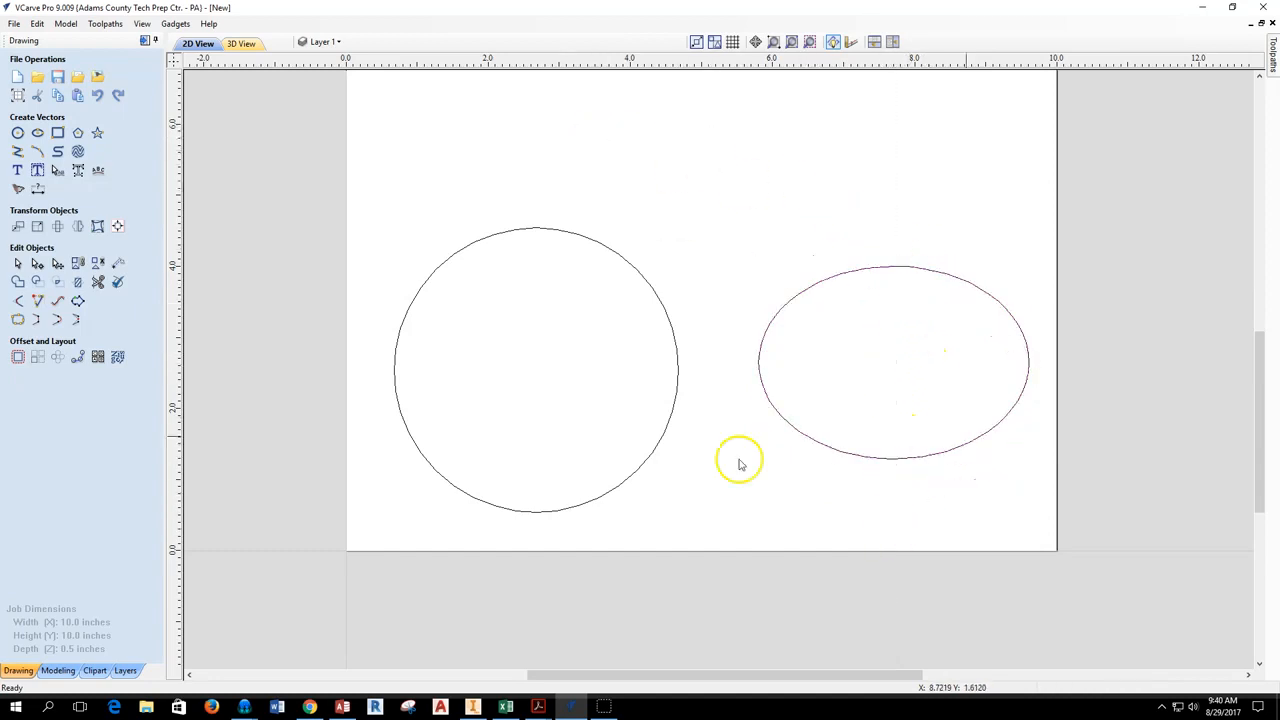
Keep the toolpath operations permanently displayed beside the drawing
middle_drag(910, 338, 926, 354)
scroll(606, 322, up, 1)
scroll(606, 322, down, 1)
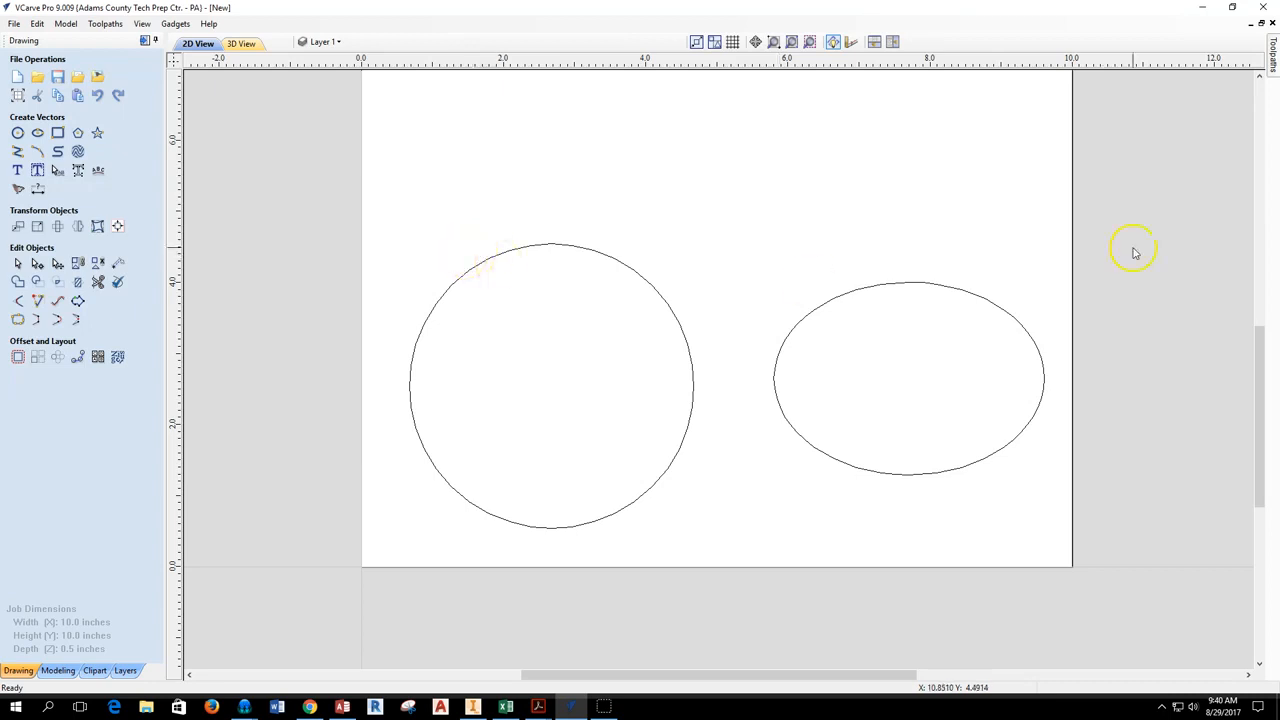
mouse_move(1272, 58)
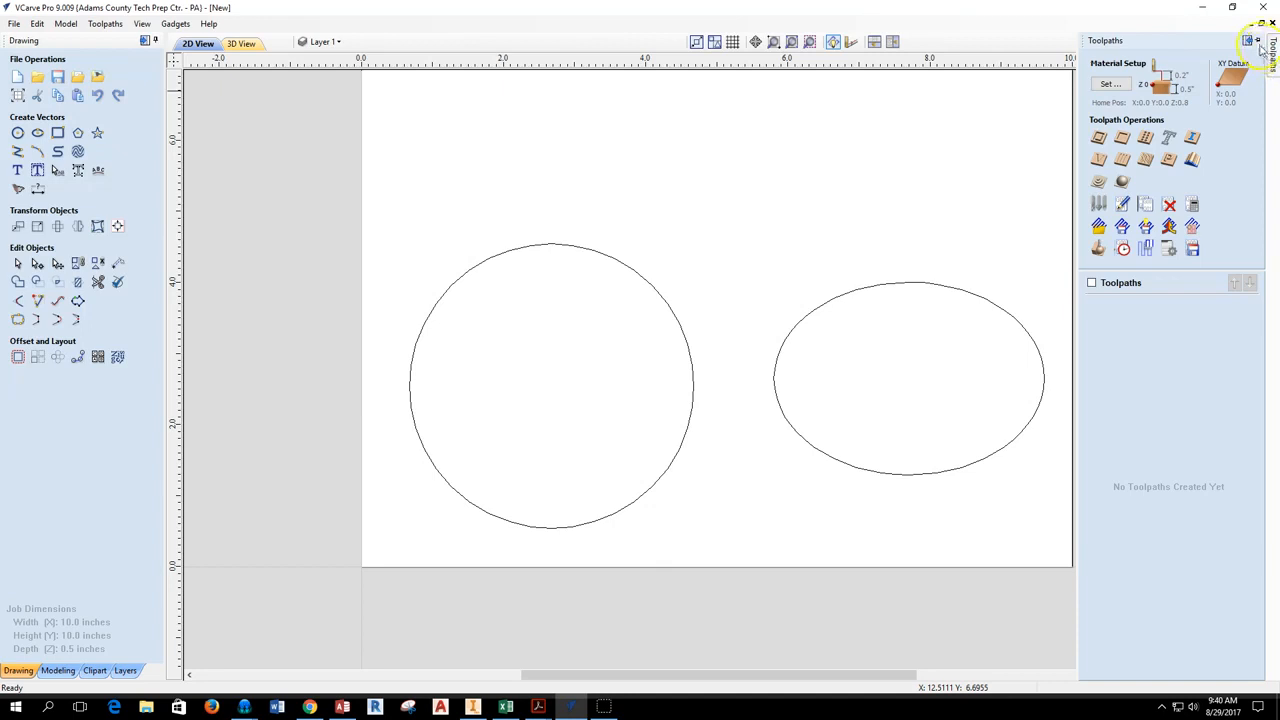
click(1257, 42)
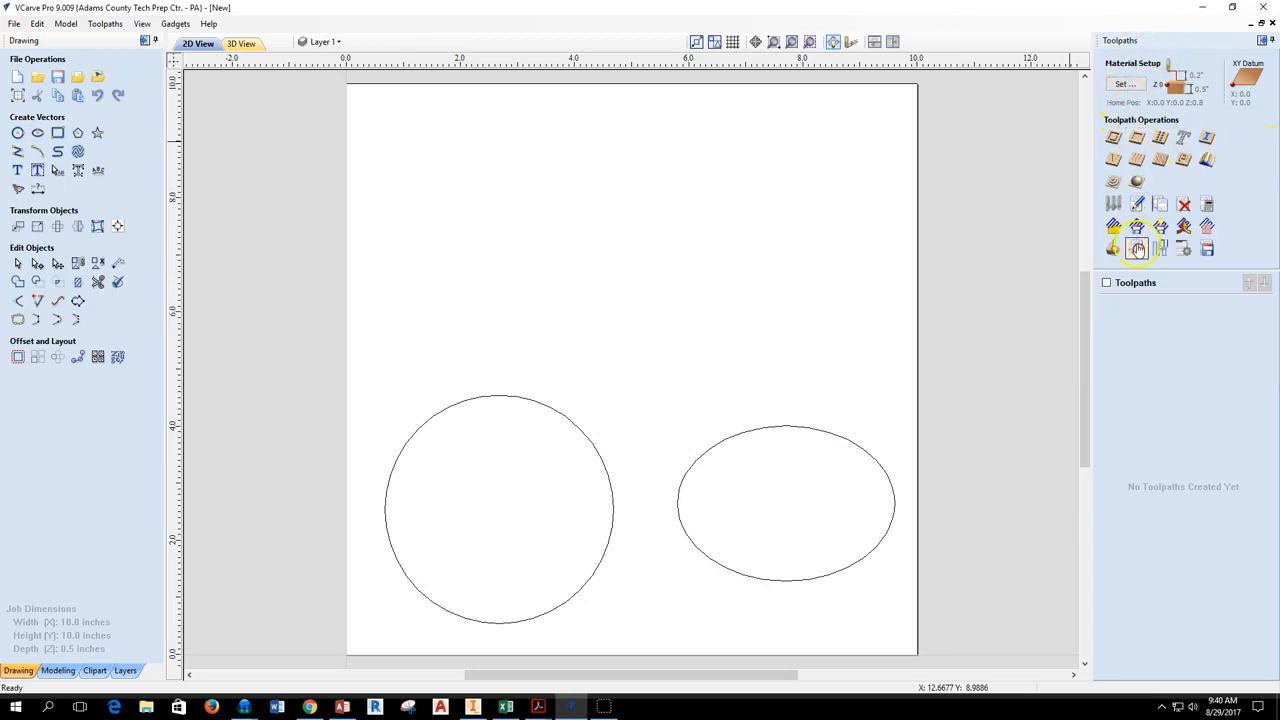
Set the home position's Z gap above the material to 1.0 inch in the material setup
click(1126, 84)
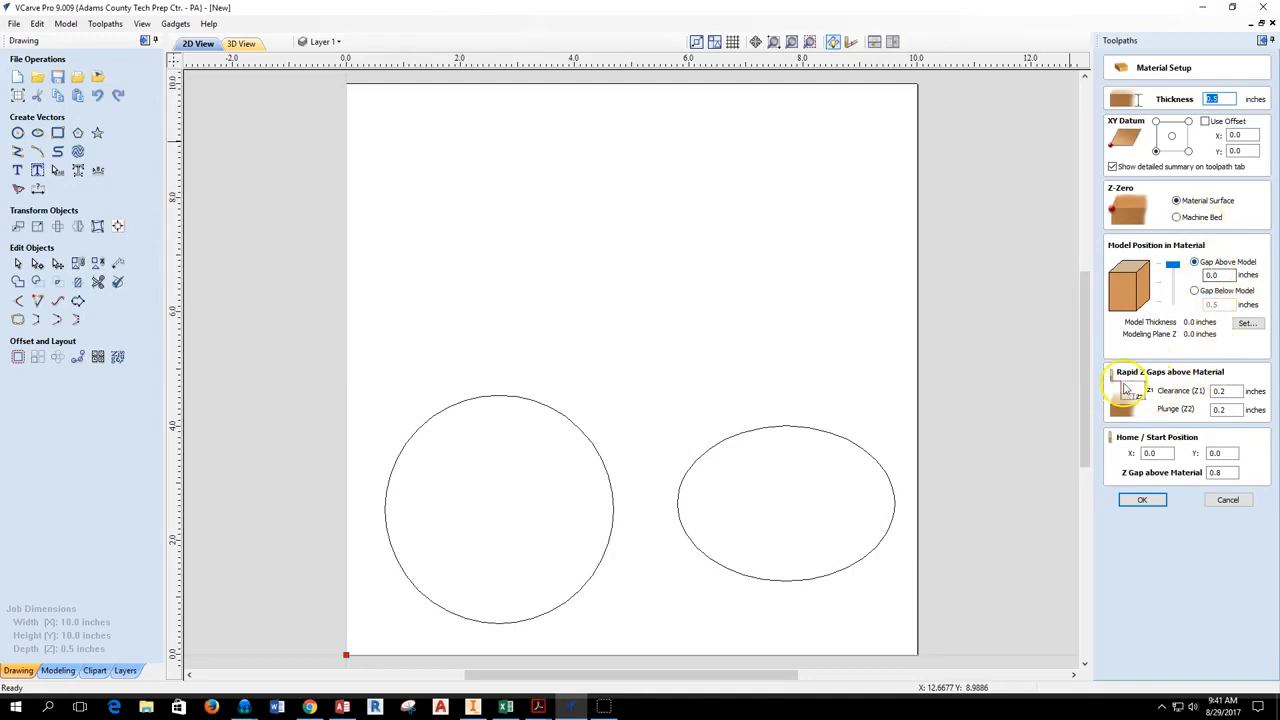
click(1224, 391)
click(1218, 453)
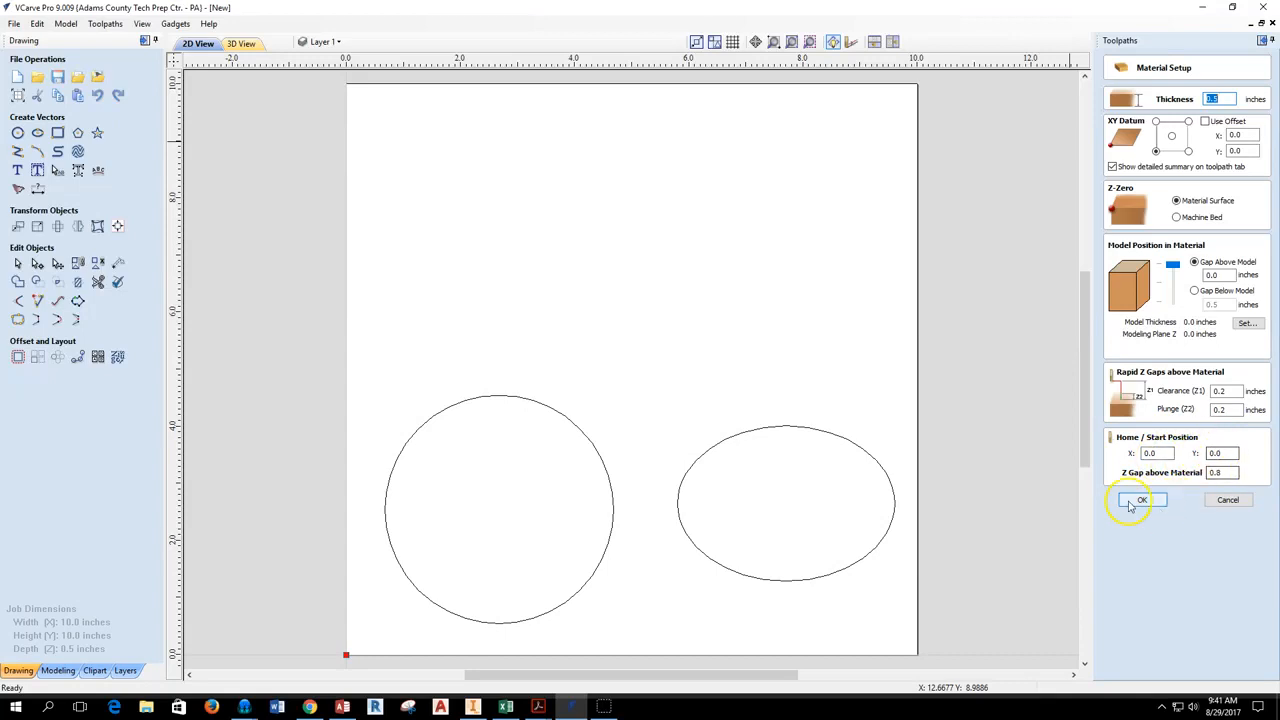
click(1213, 472)
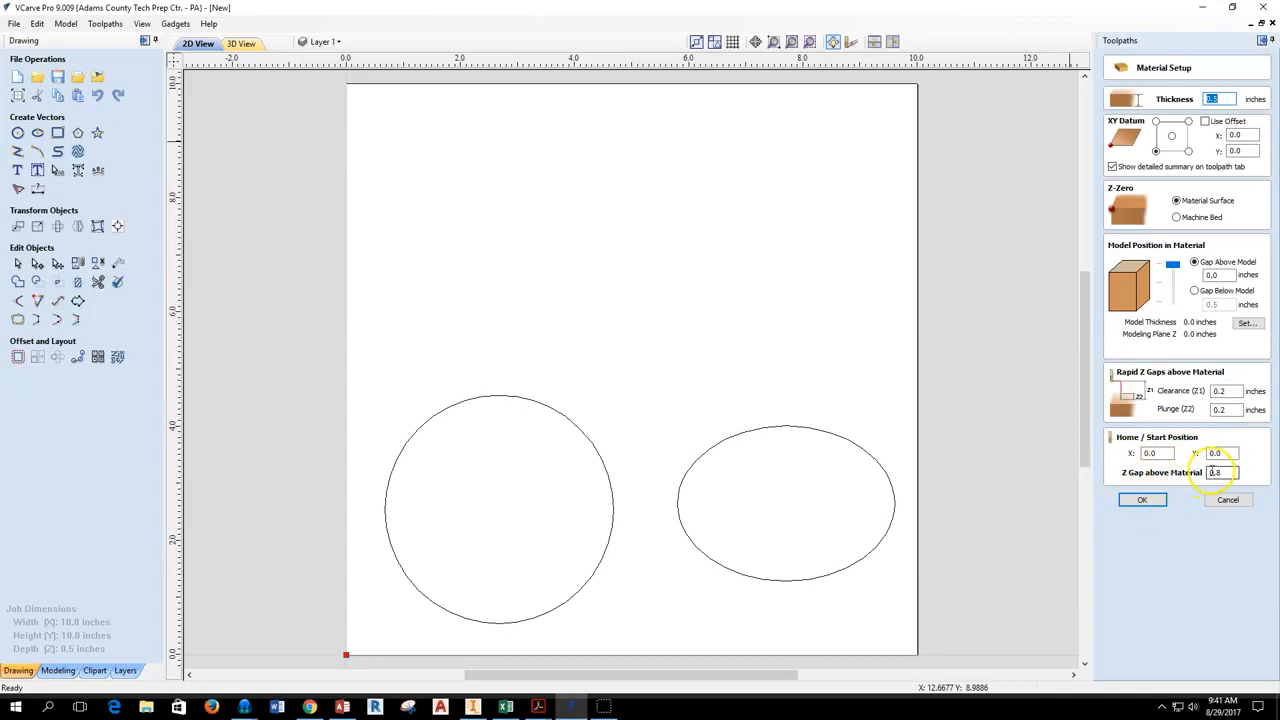
double_click(1211, 474)
click(1142, 500)
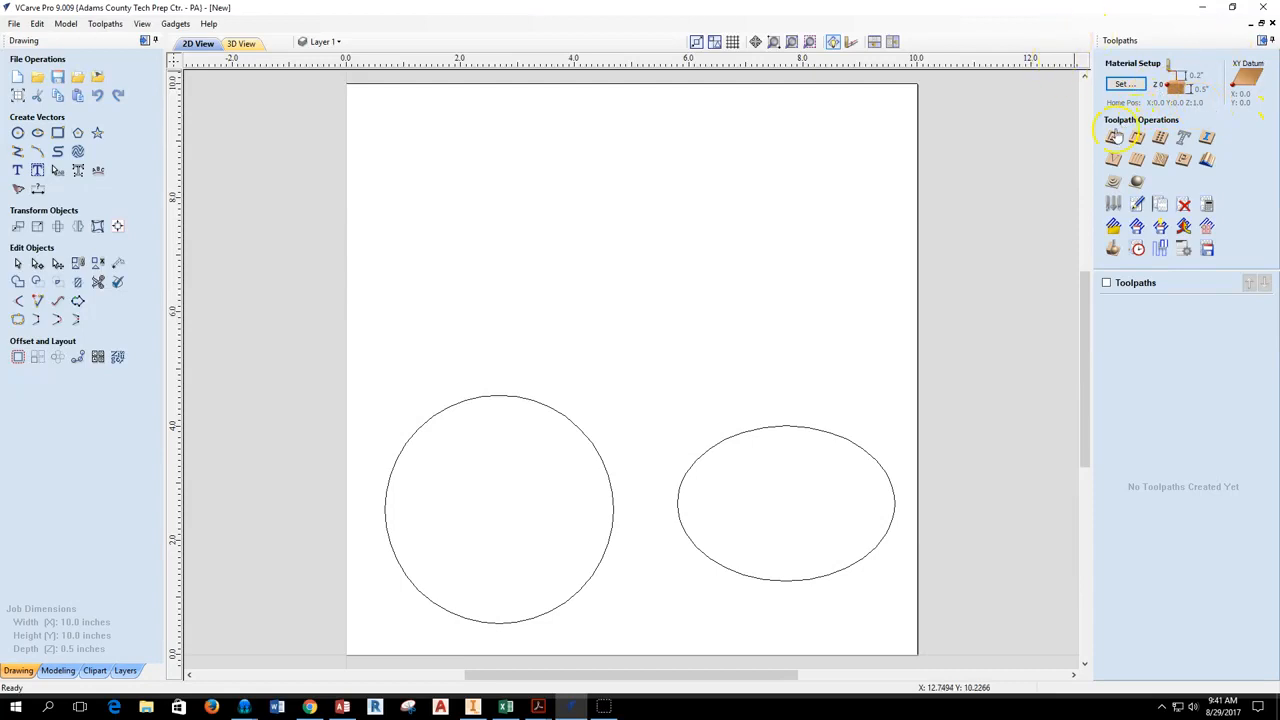
Start a 2D profile toolpath with a cut depth of 0.5 inches and hide the advanced toolpath options
click(1114, 140)
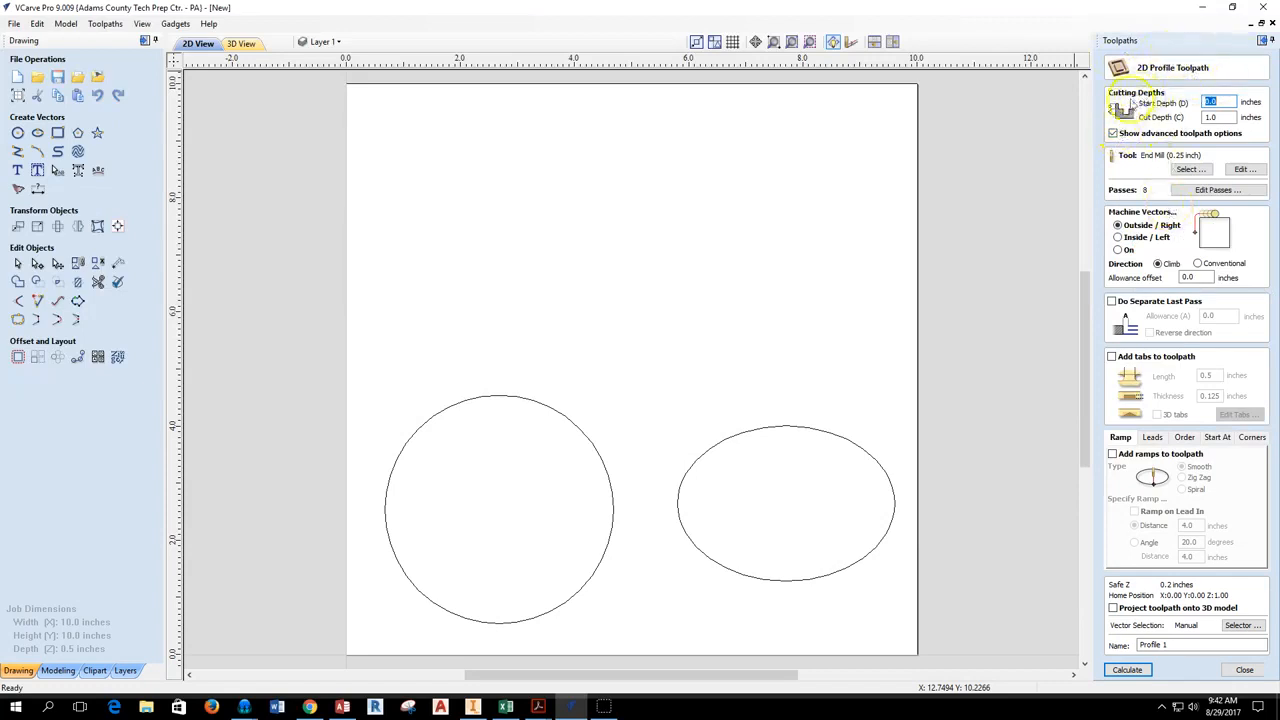
click(1204, 117)
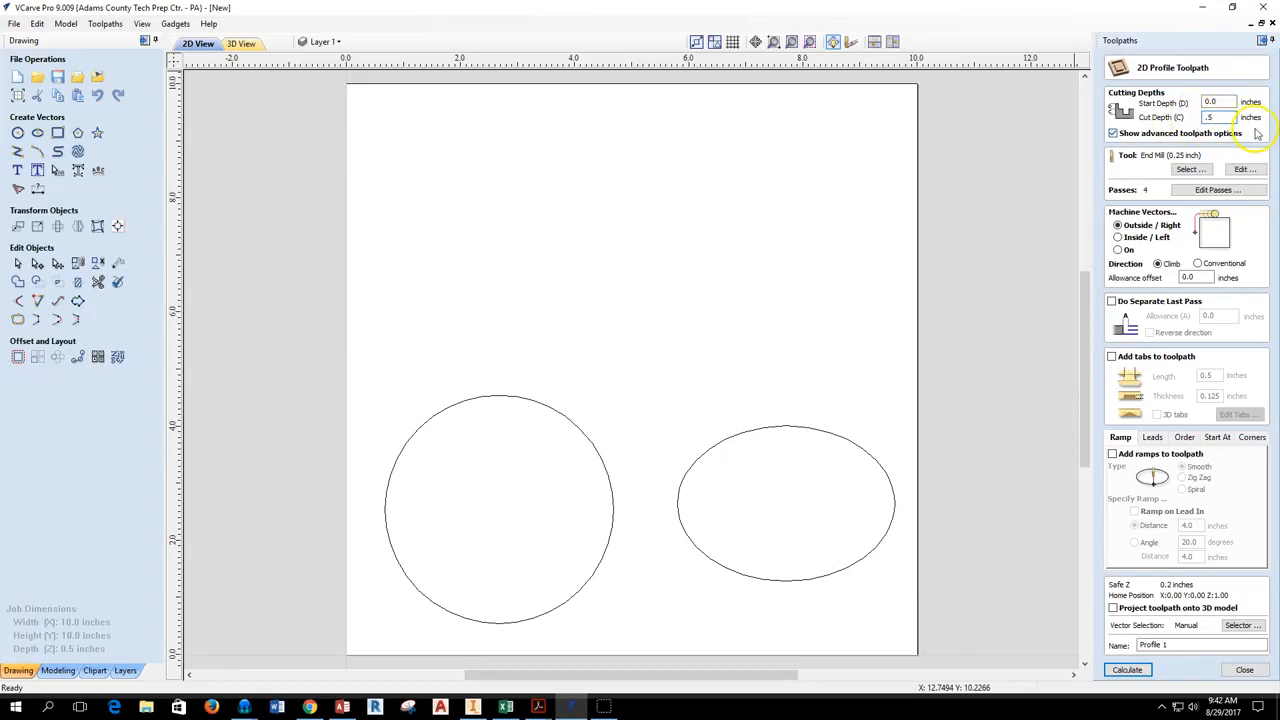
click(1225, 133)
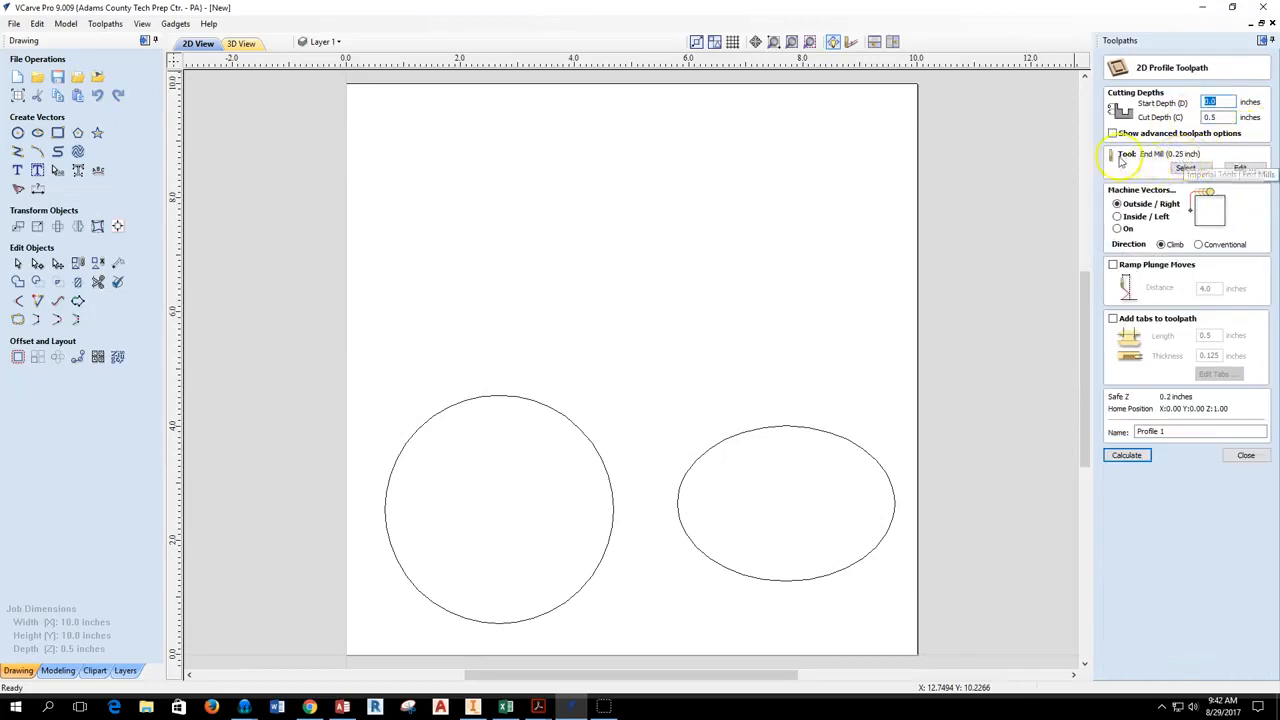
Edit the toolpath's 0.25 inch end mill, setting spindle speed to 13000 r.p.m. and feed rate to 260 inches/min
click(1191, 168)
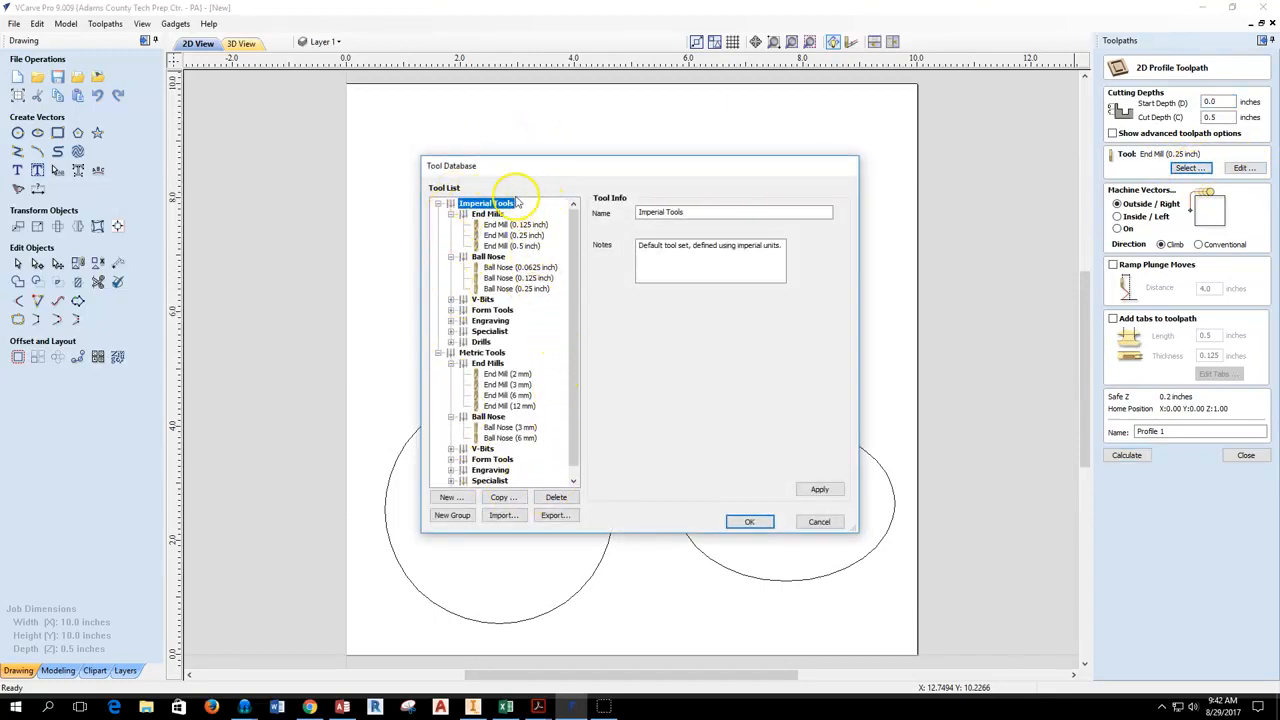
click(819, 521)
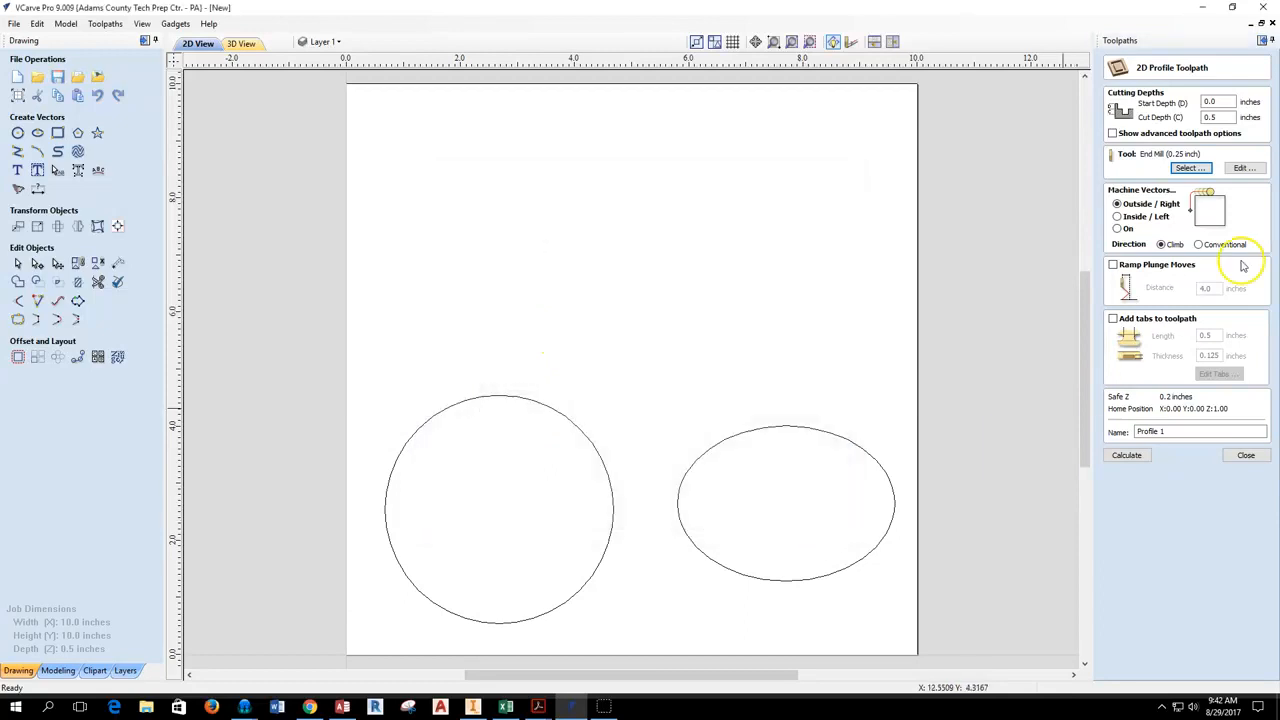
click(1243, 168)
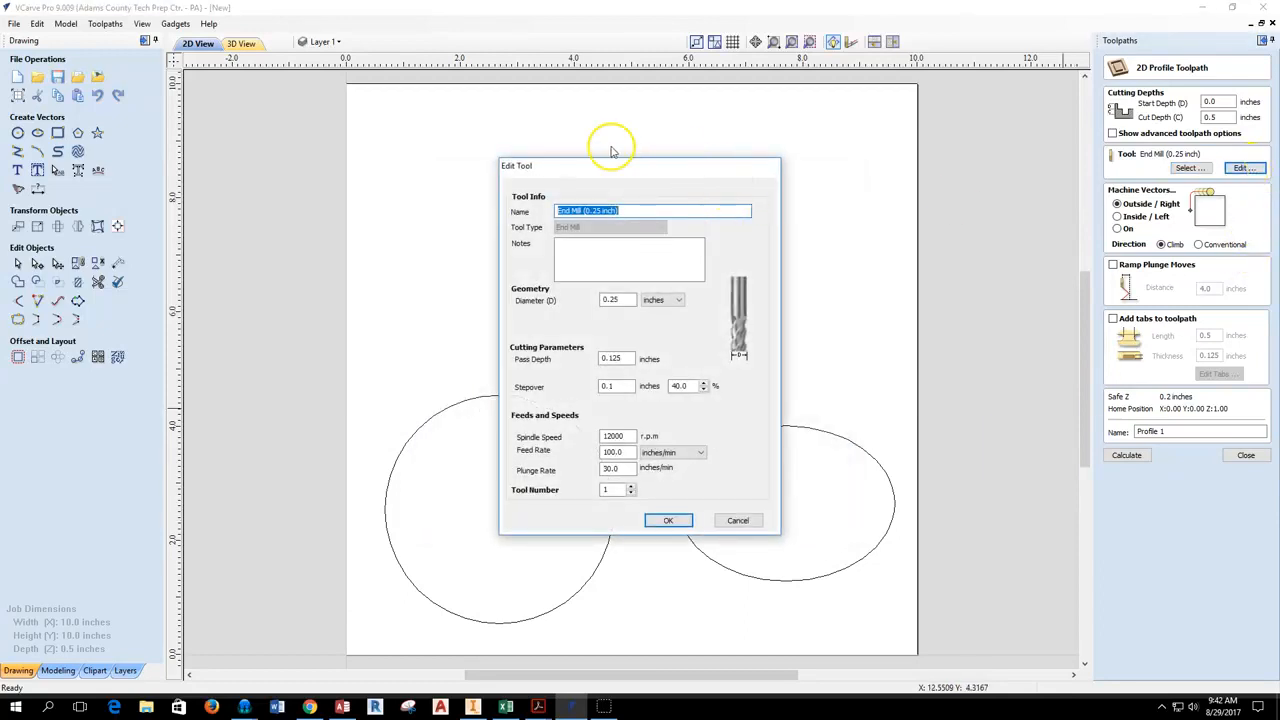
drag(620, 172, 621, 122)
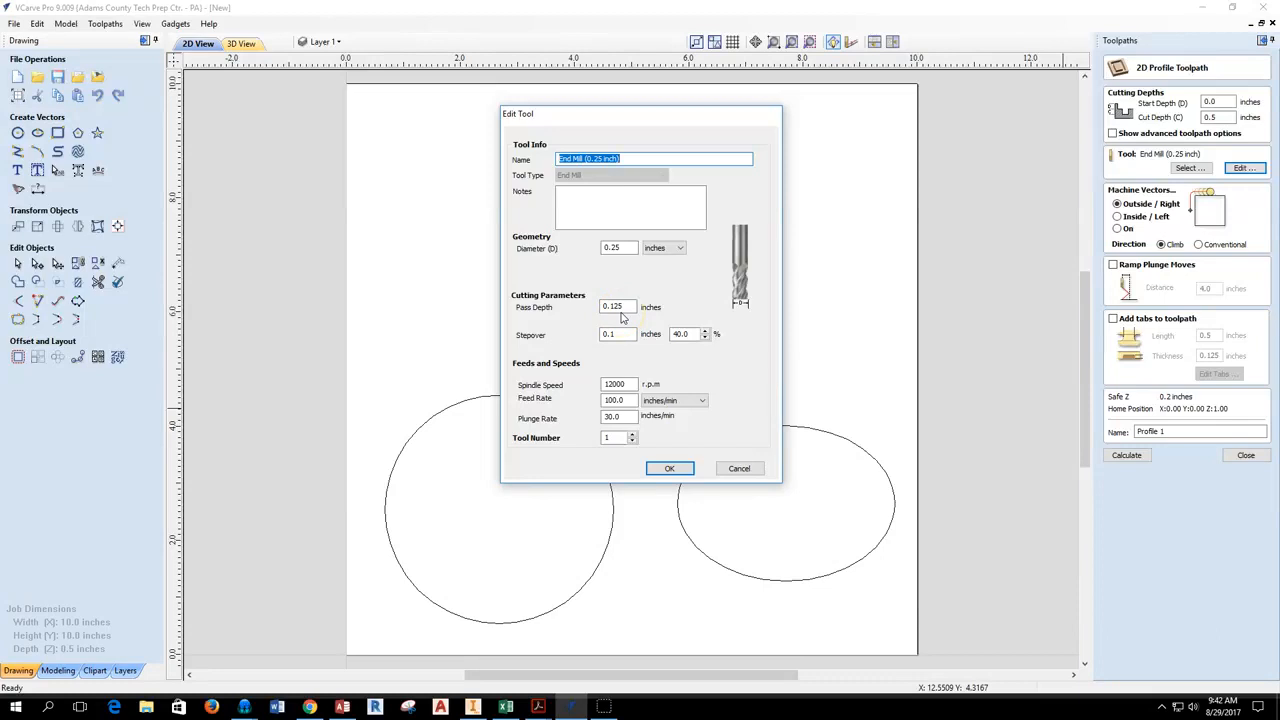
click(616, 334)
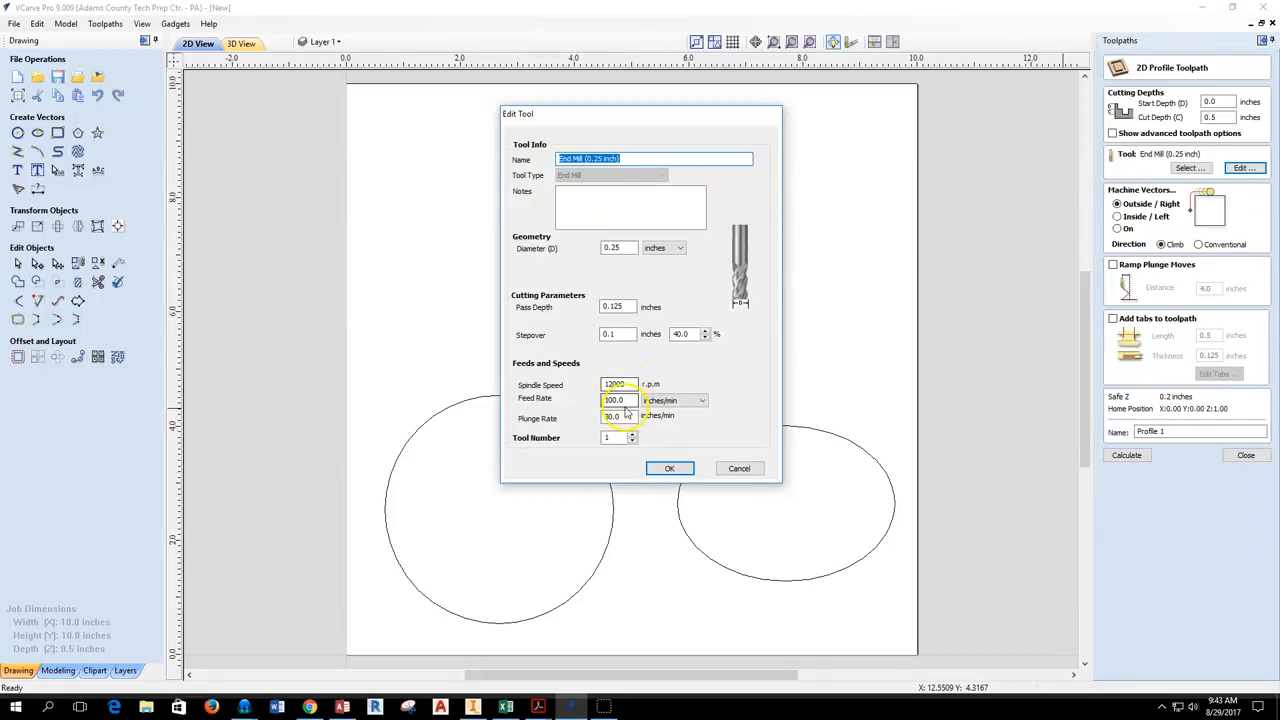
click(625, 400)
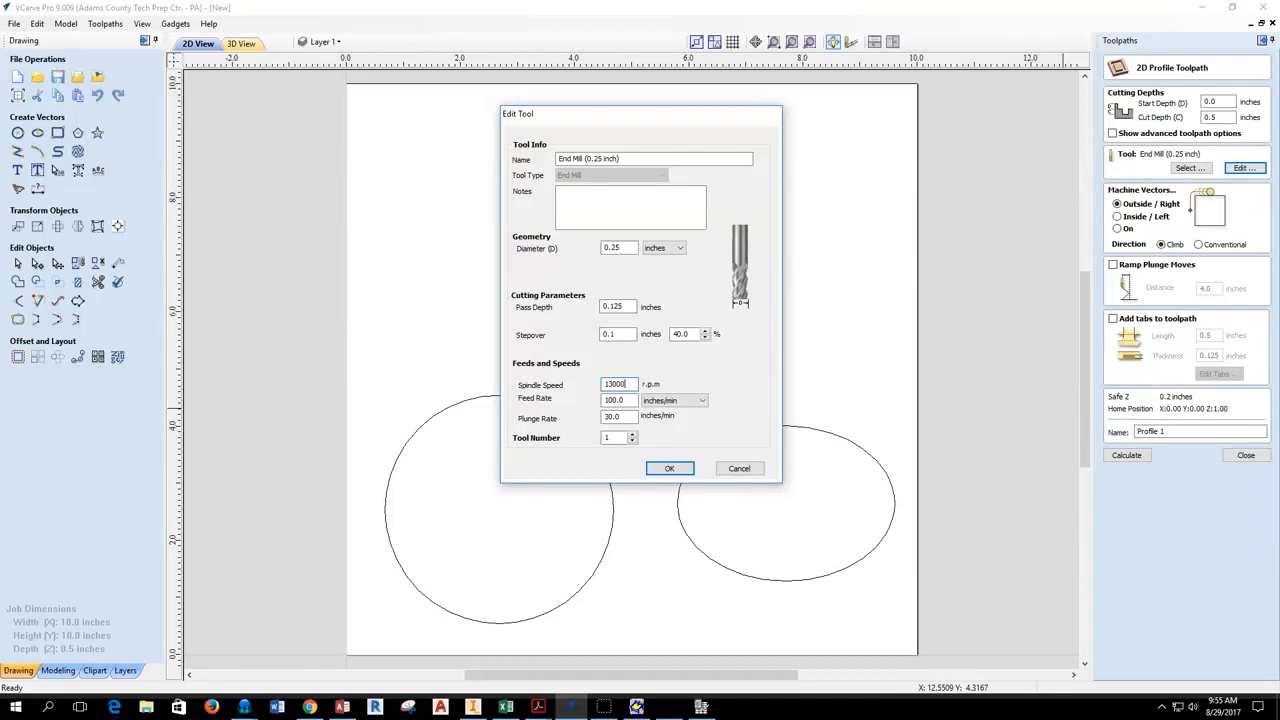
drag(629, 400, 588, 407)
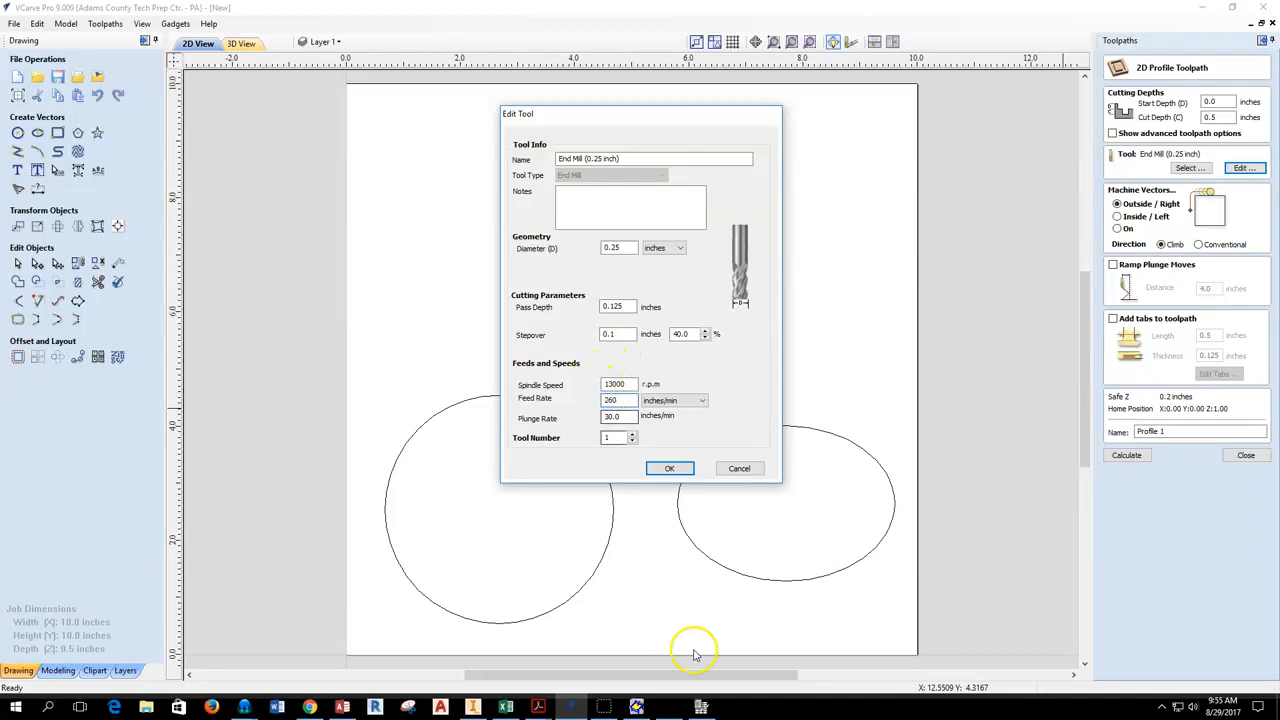
Check the feed rate against the chip load calculator and the chip load per tooth chart in Adobe Acrobat, looking at the 1/4 inch diameter values
click(703, 707)
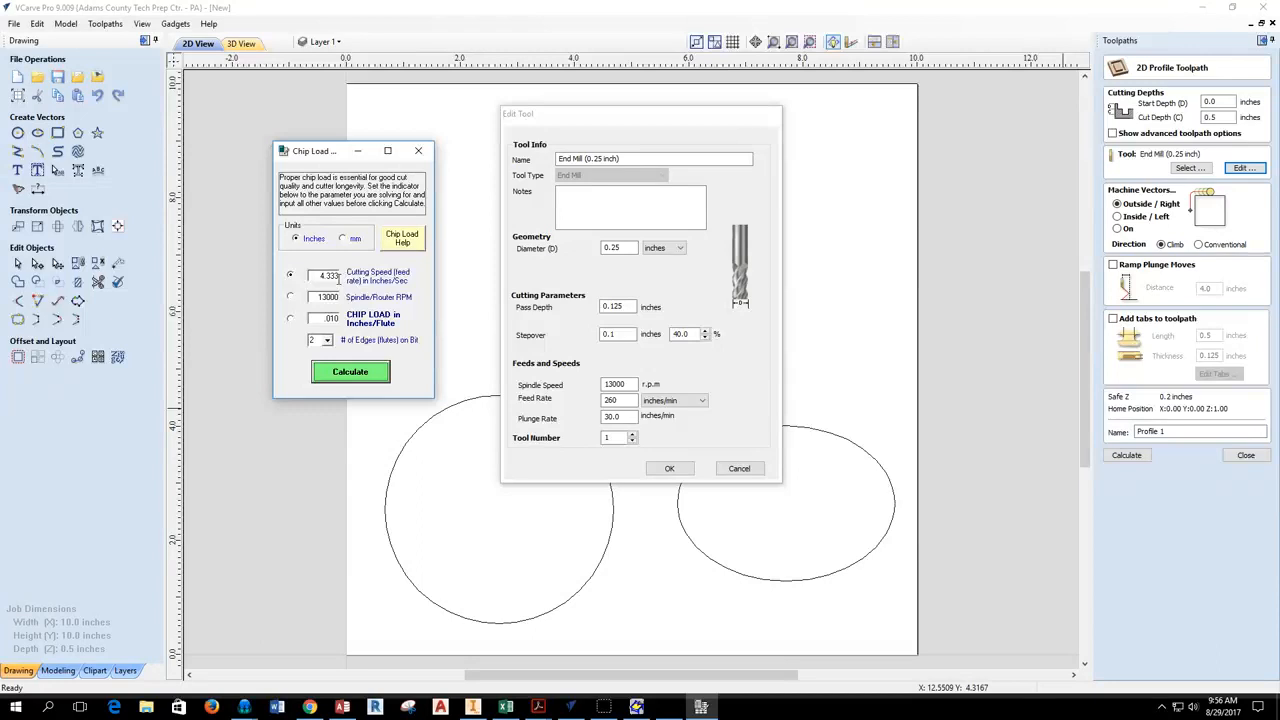
click(612, 401)
mouse_move(560, 708)
click(690, 640)
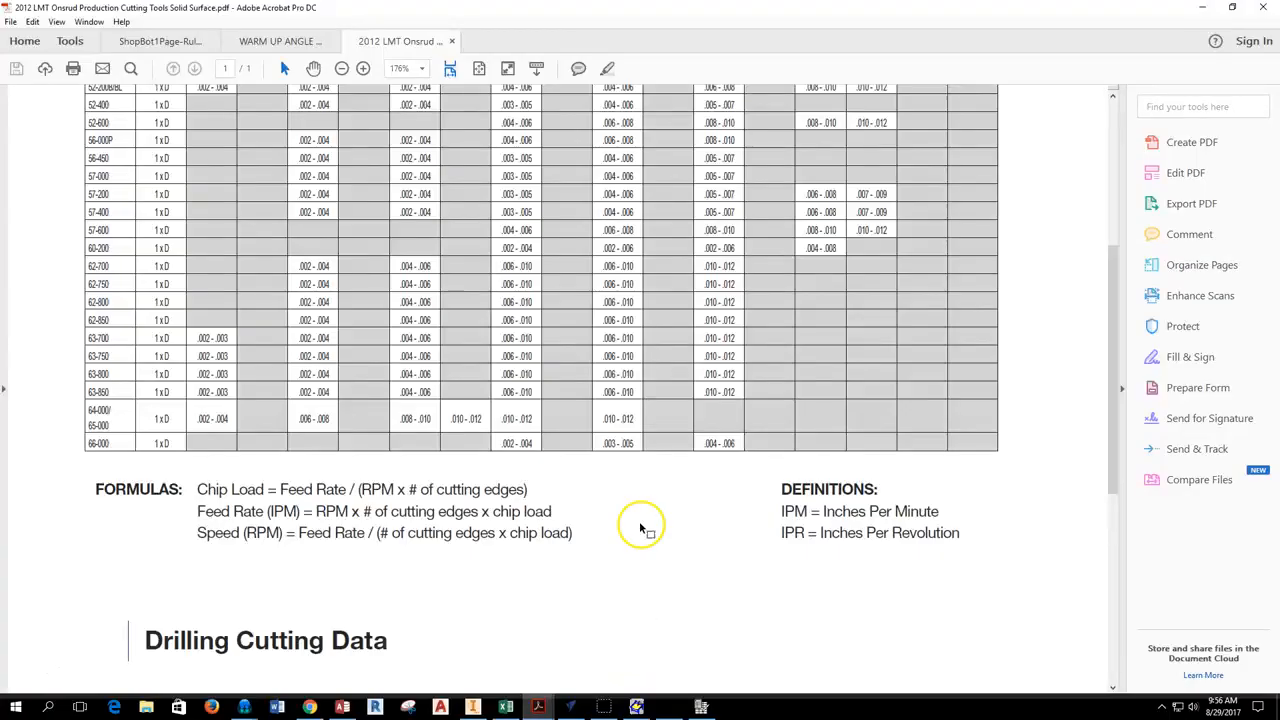
scroll(516, 440, up, 4)
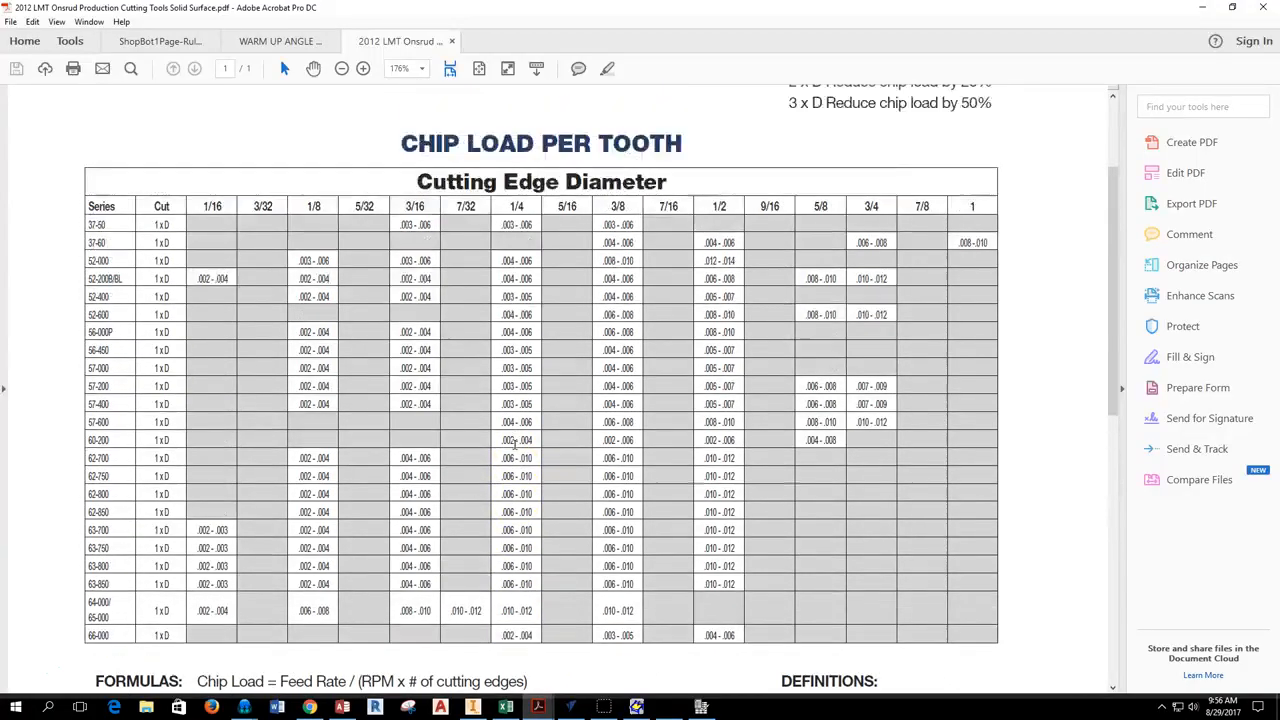
scroll(516, 440, up, 2)
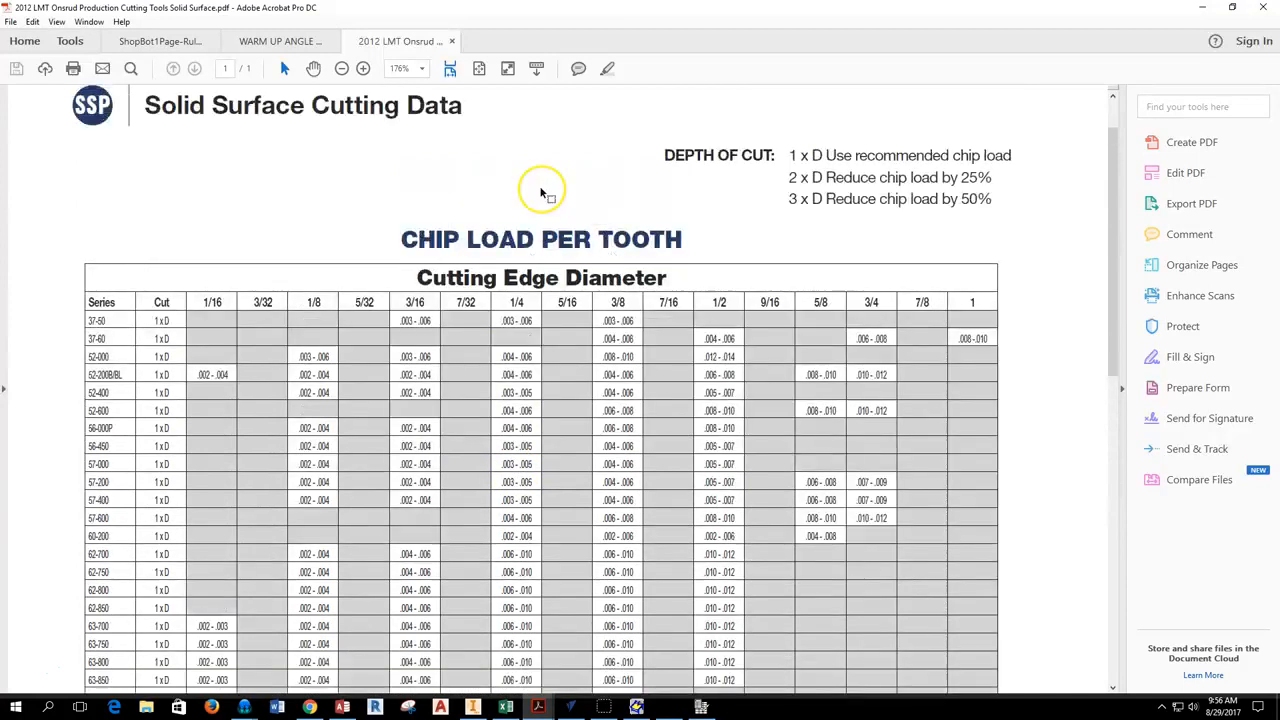
scroll(541, 193, up, 1)
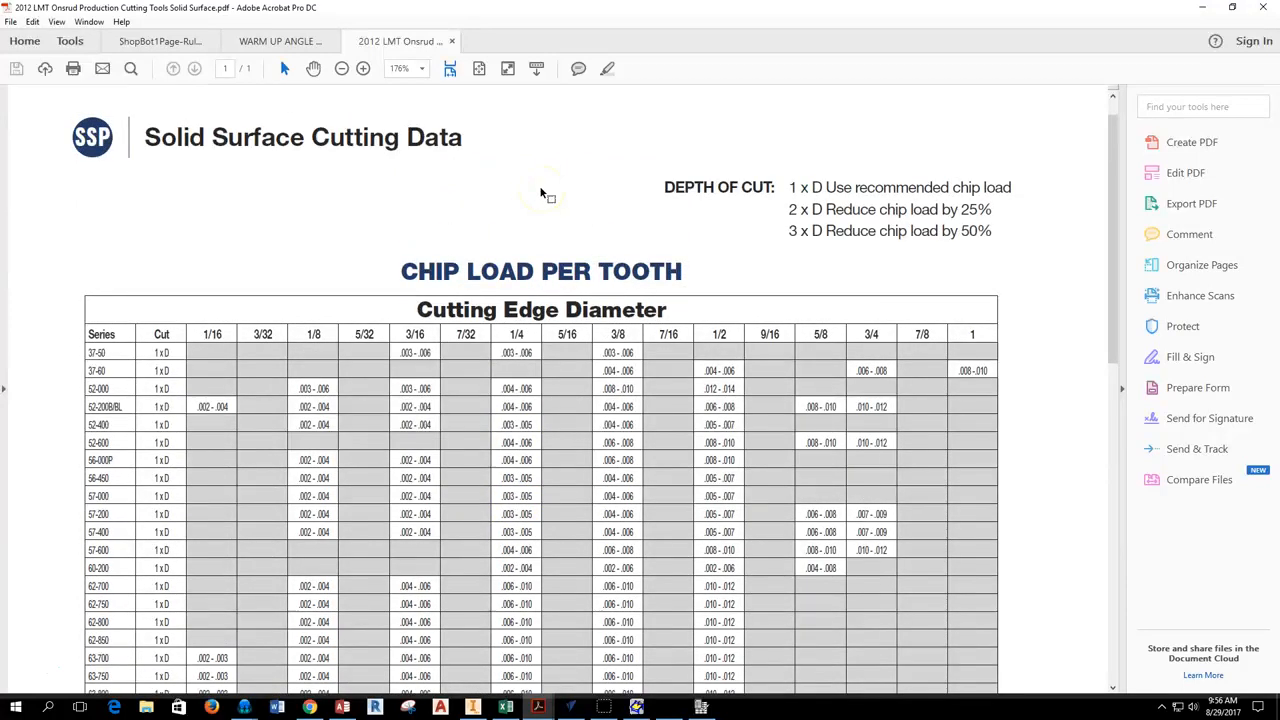
scroll(541, 193, down, 3)
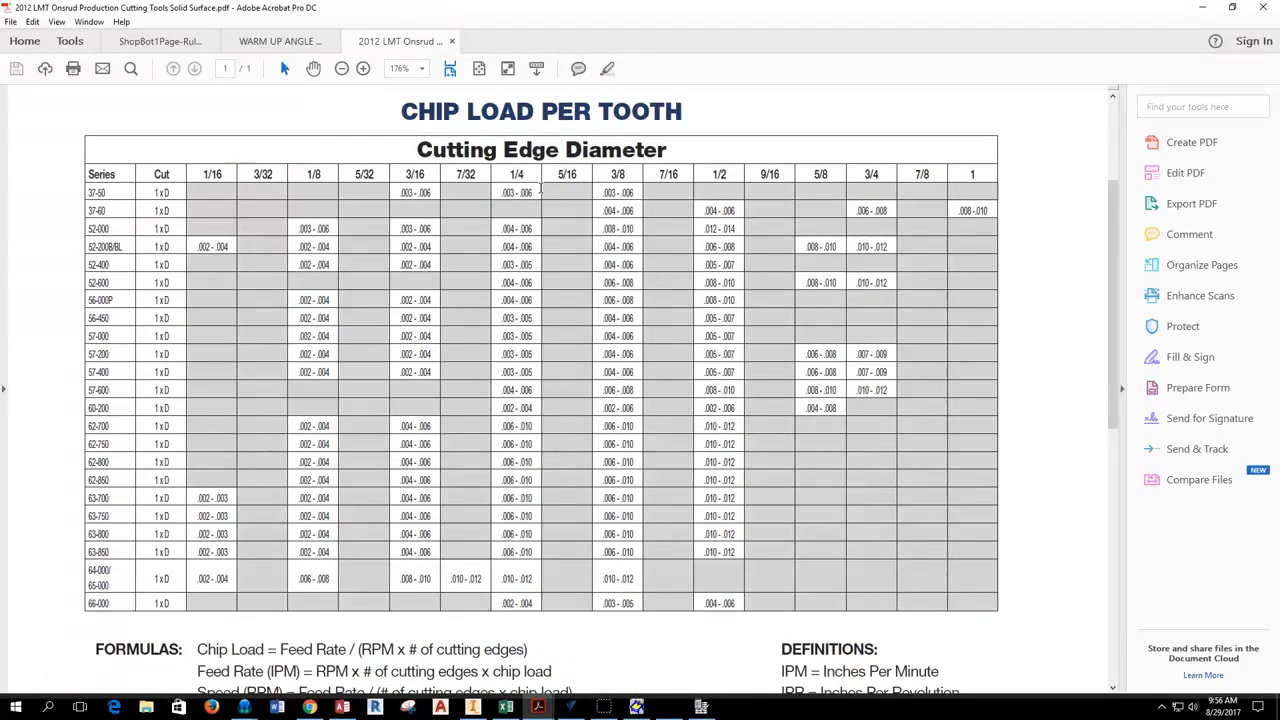
scroll(515, 195, down, 1)
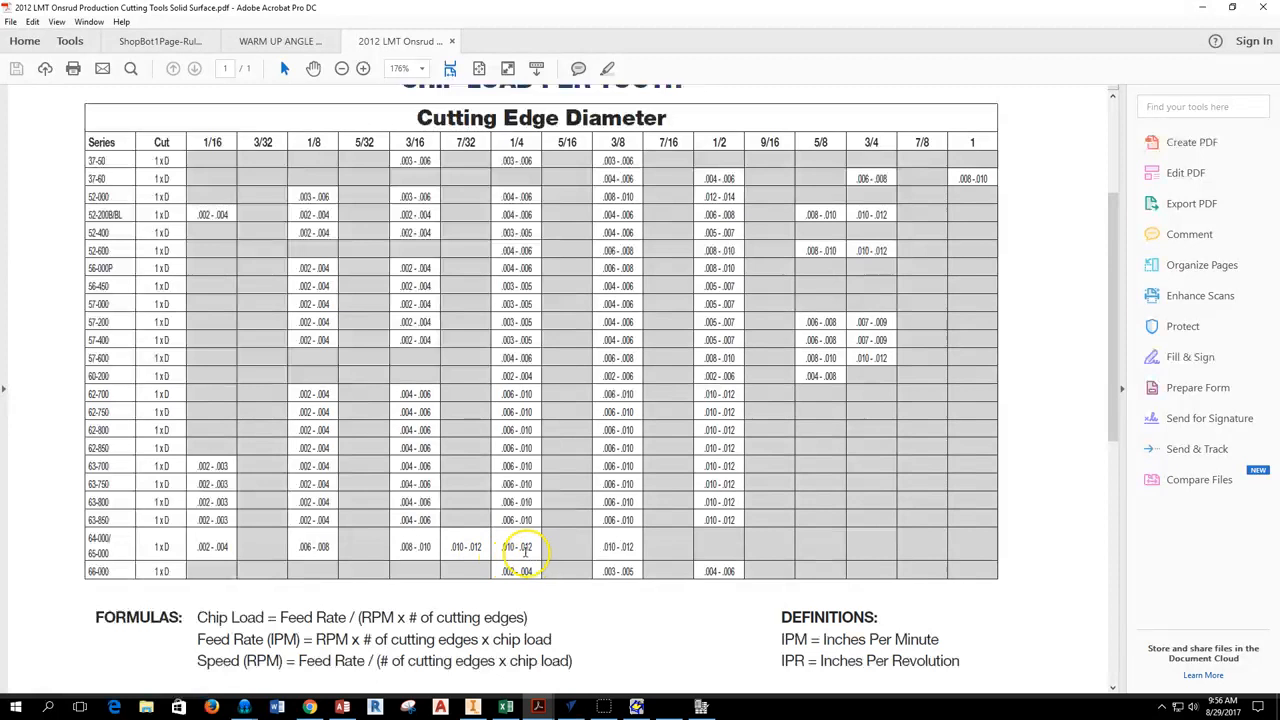
click(701, 707)
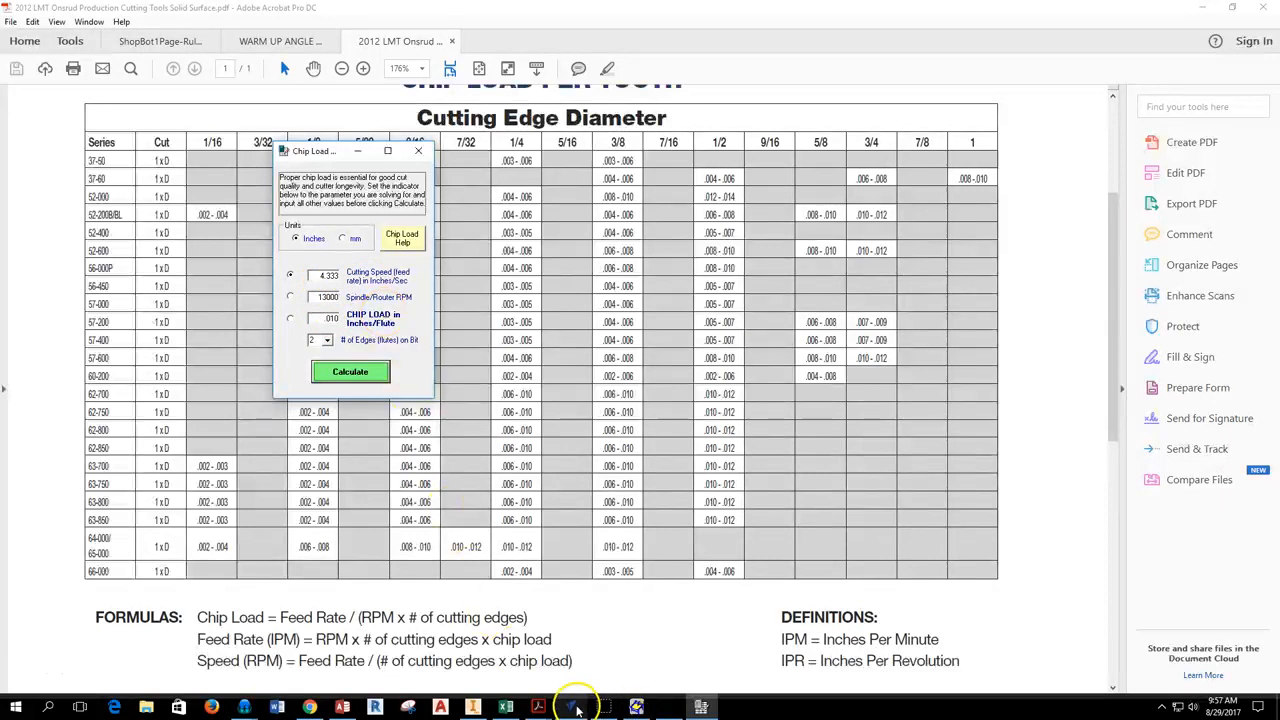
Return to VCarve Pro and accept the edited end mill settings
mouse_move(577, 708)
click(571, 660)
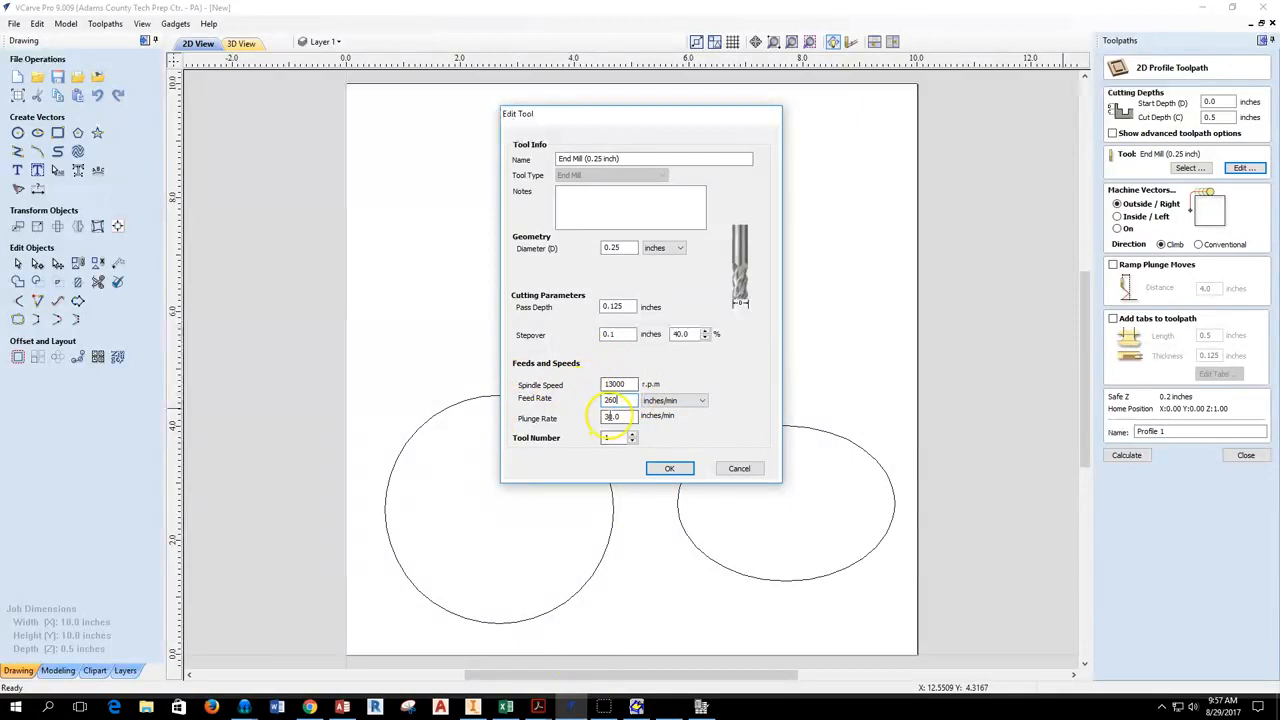
click(673, 470)
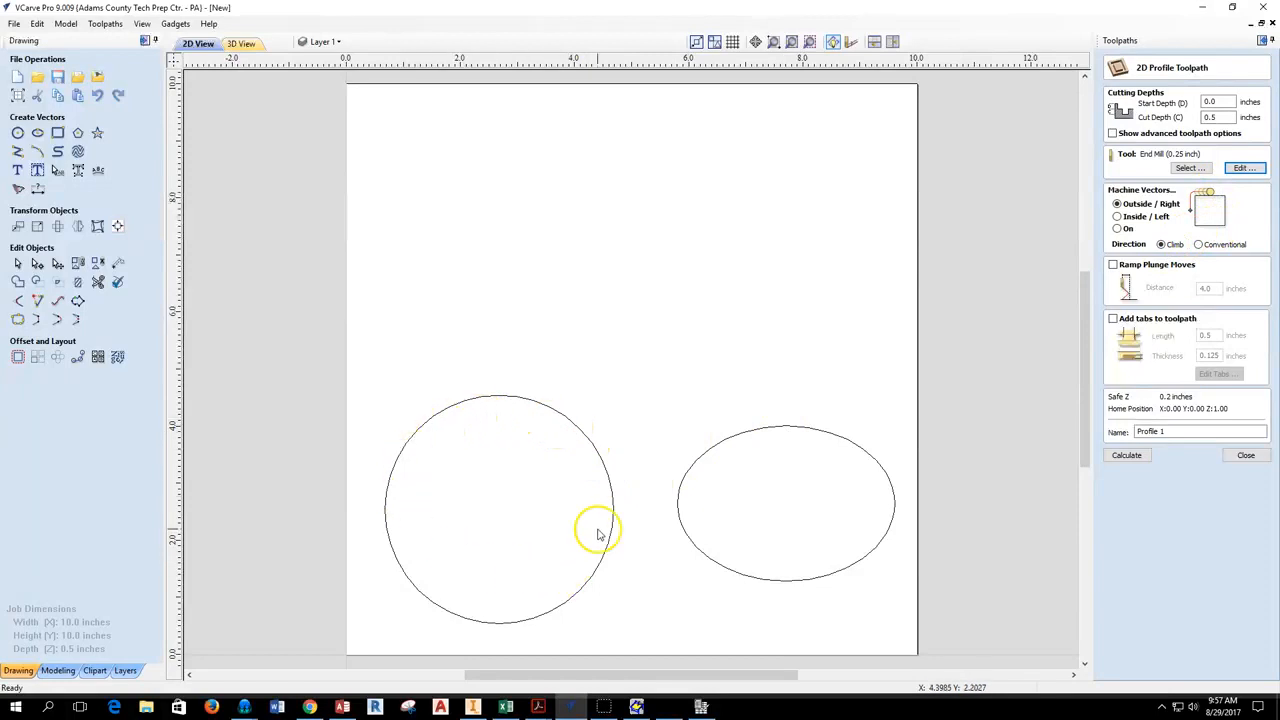
Set the cutting direction to Conventional and add tabs 0.125 inches long and 0.125 inches thick to the profile toolpath
click(1199, 244)
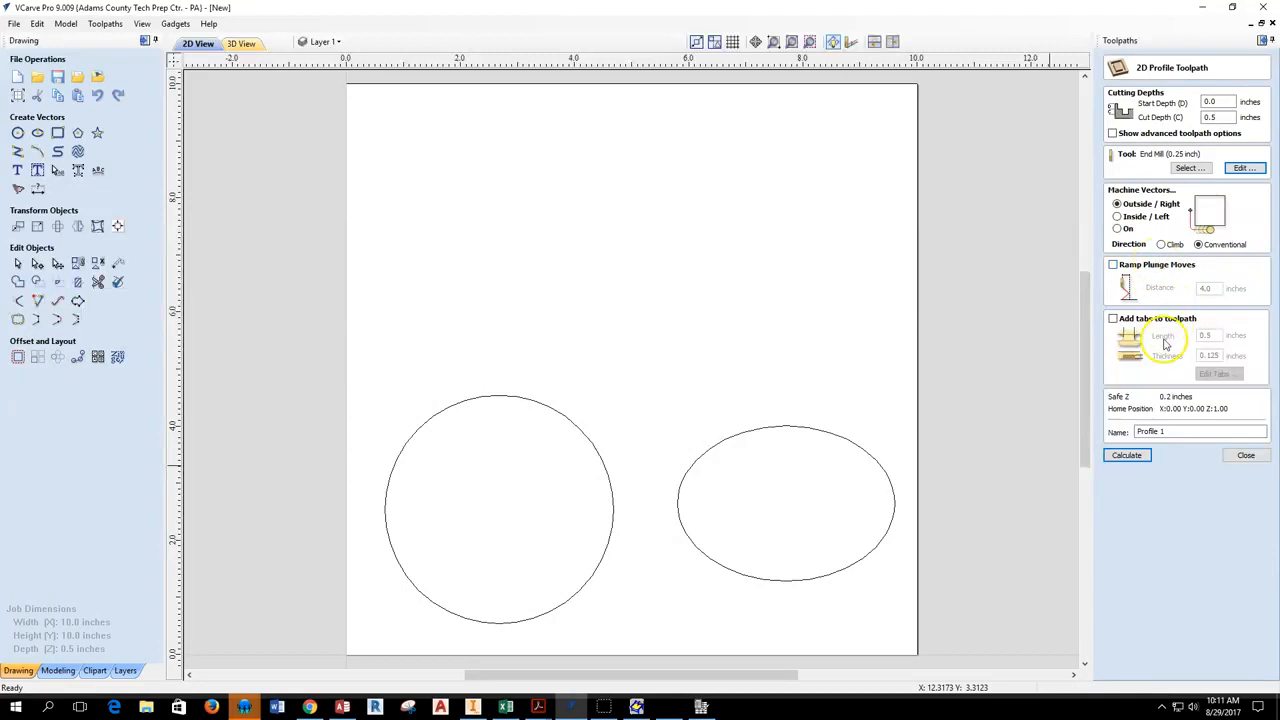
click(1114, 319)
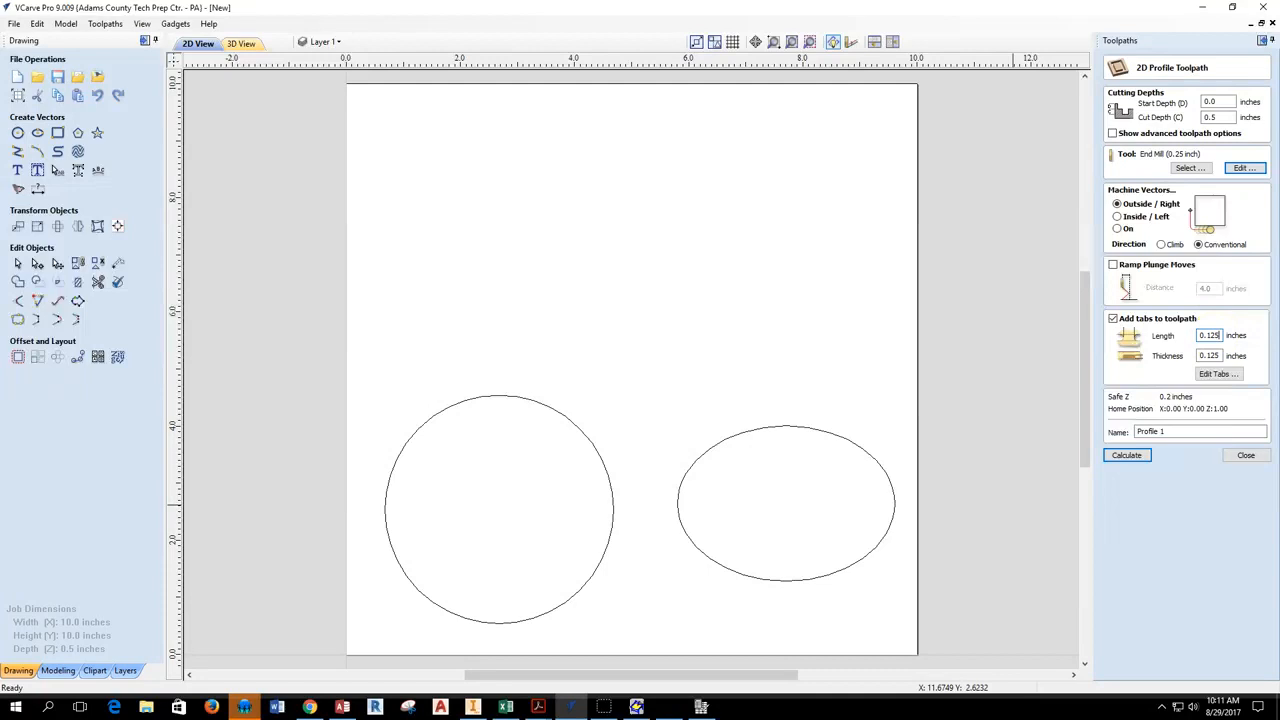
click(1218, 355)
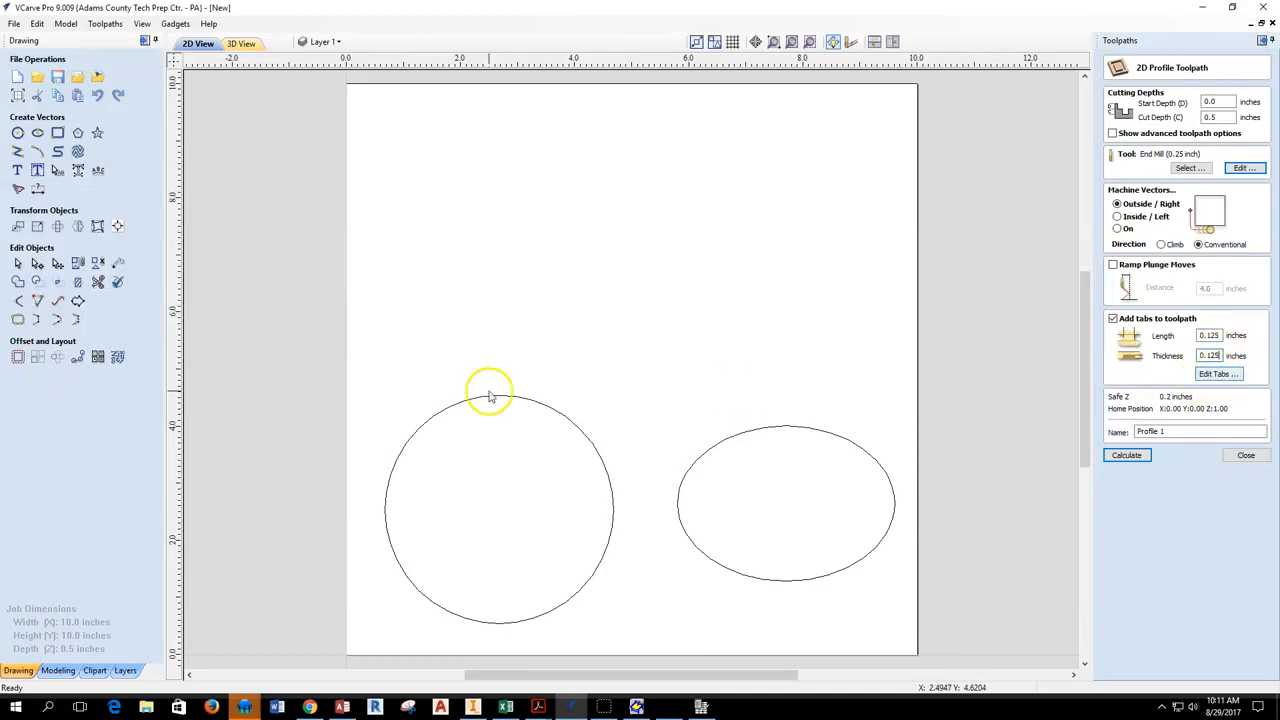
Select the left-hand circle and open the toolpath tab editor for it
click(1215, 375)
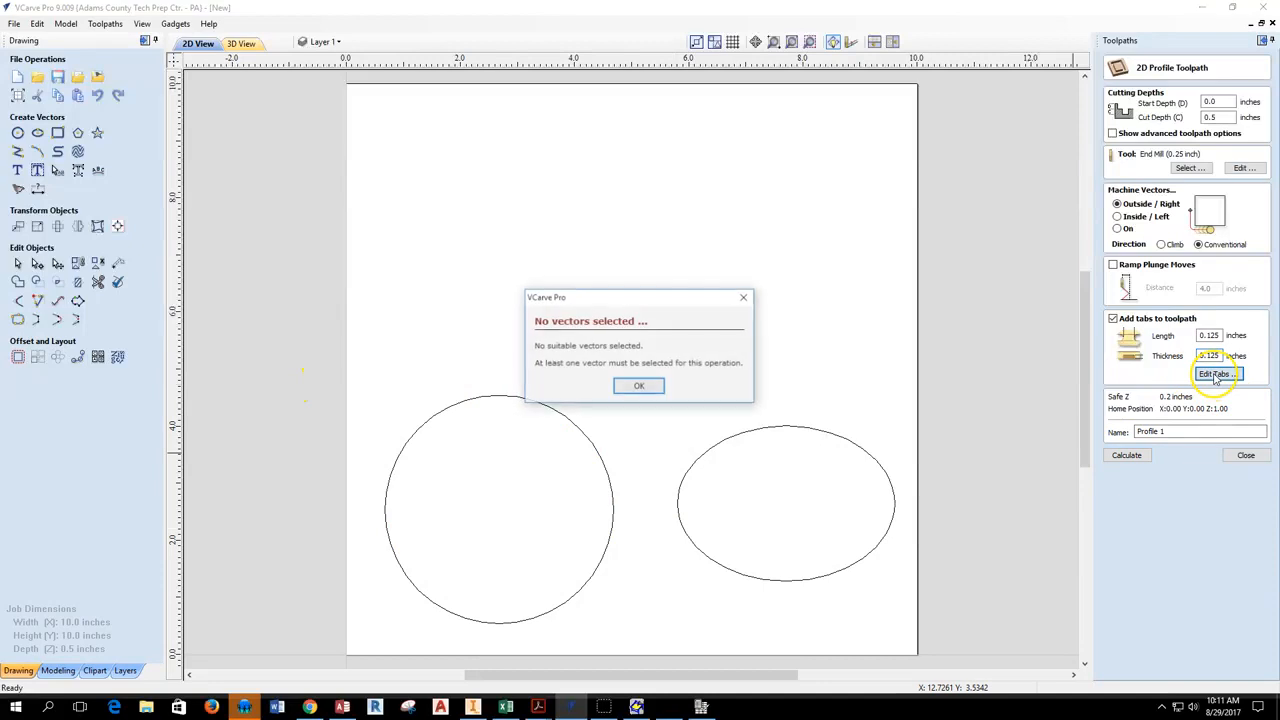
click(636, 388)
click(592, 446)
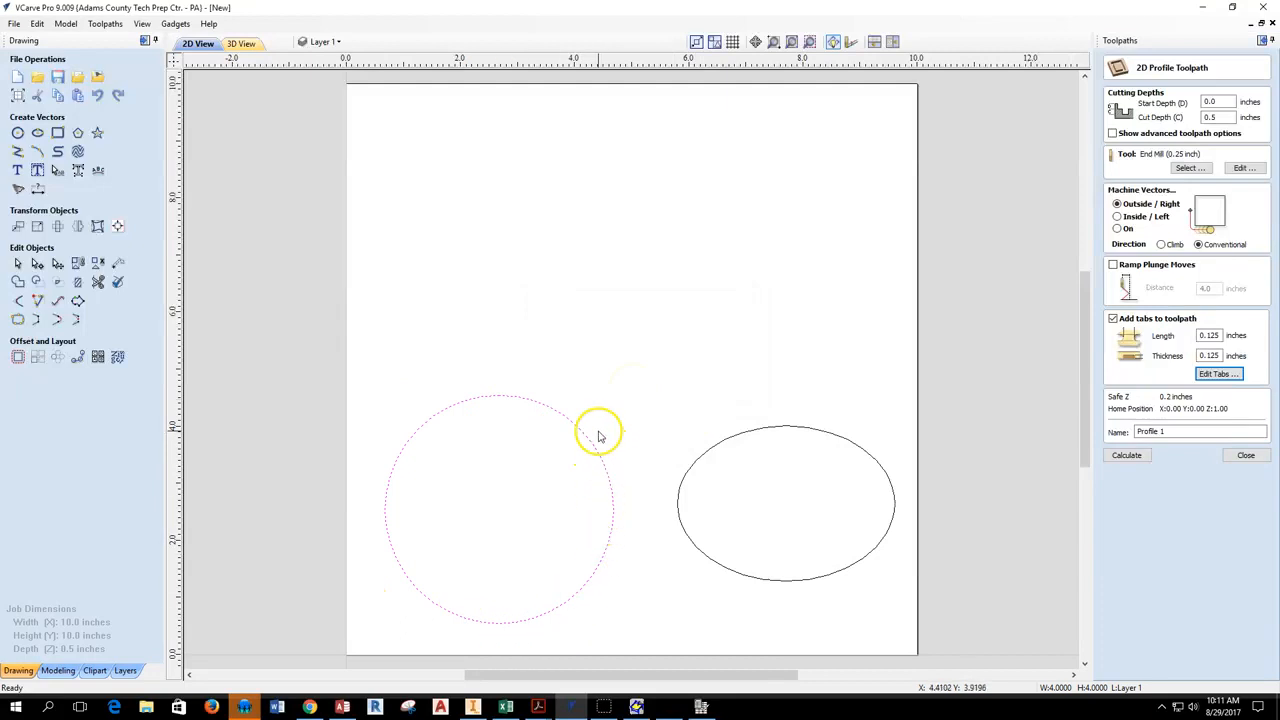
click(1224, 375)
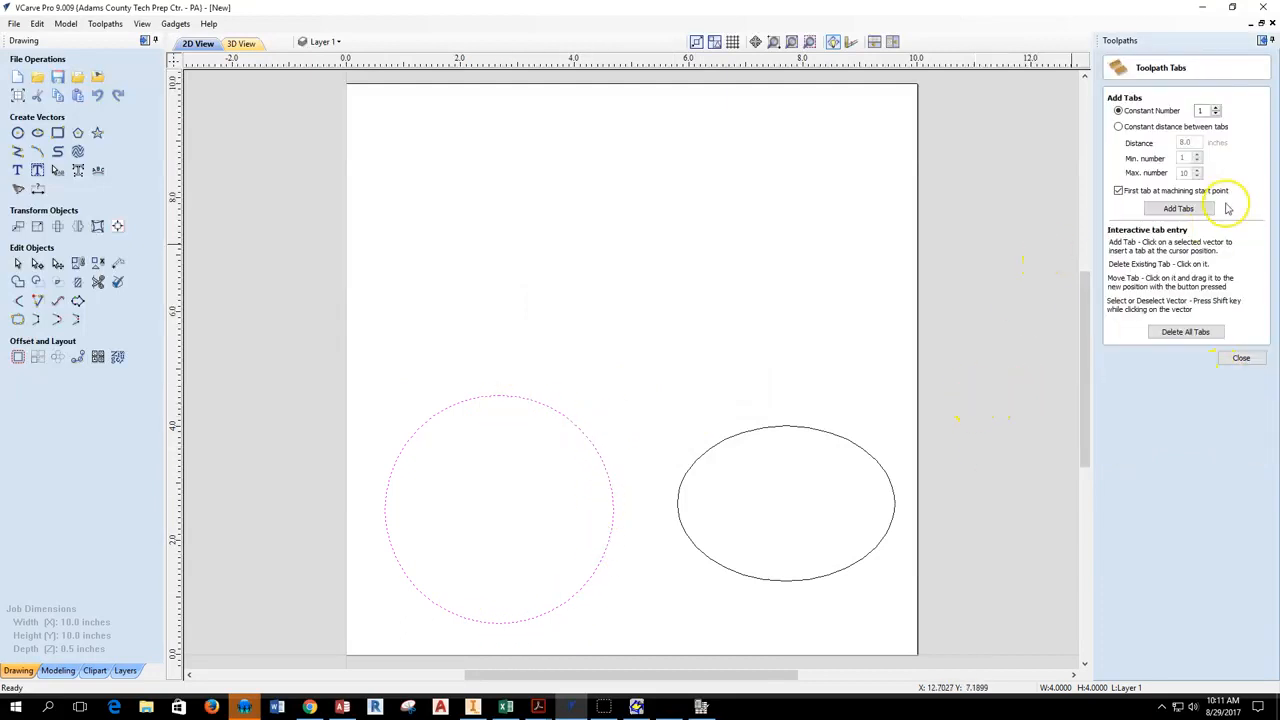
Place three tabs by hand on the left-hand circle, at its top, lower right and lower left
click(497, 394)
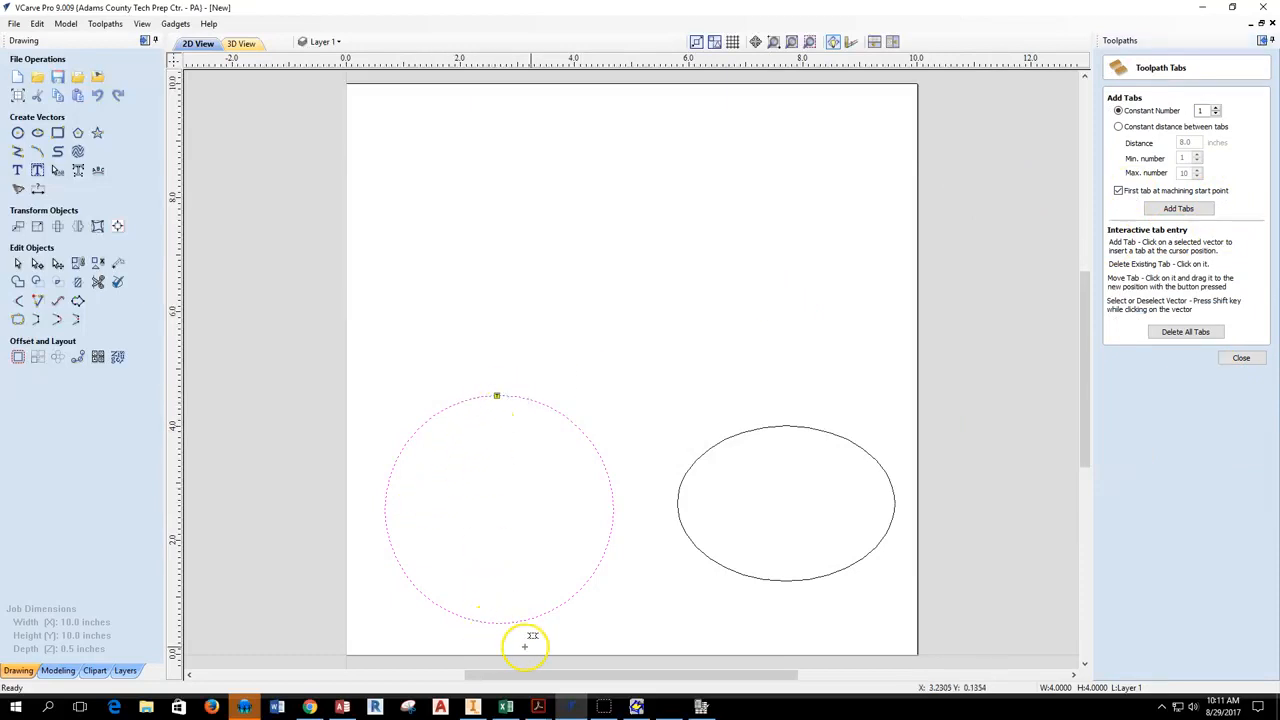
click(589, 578)
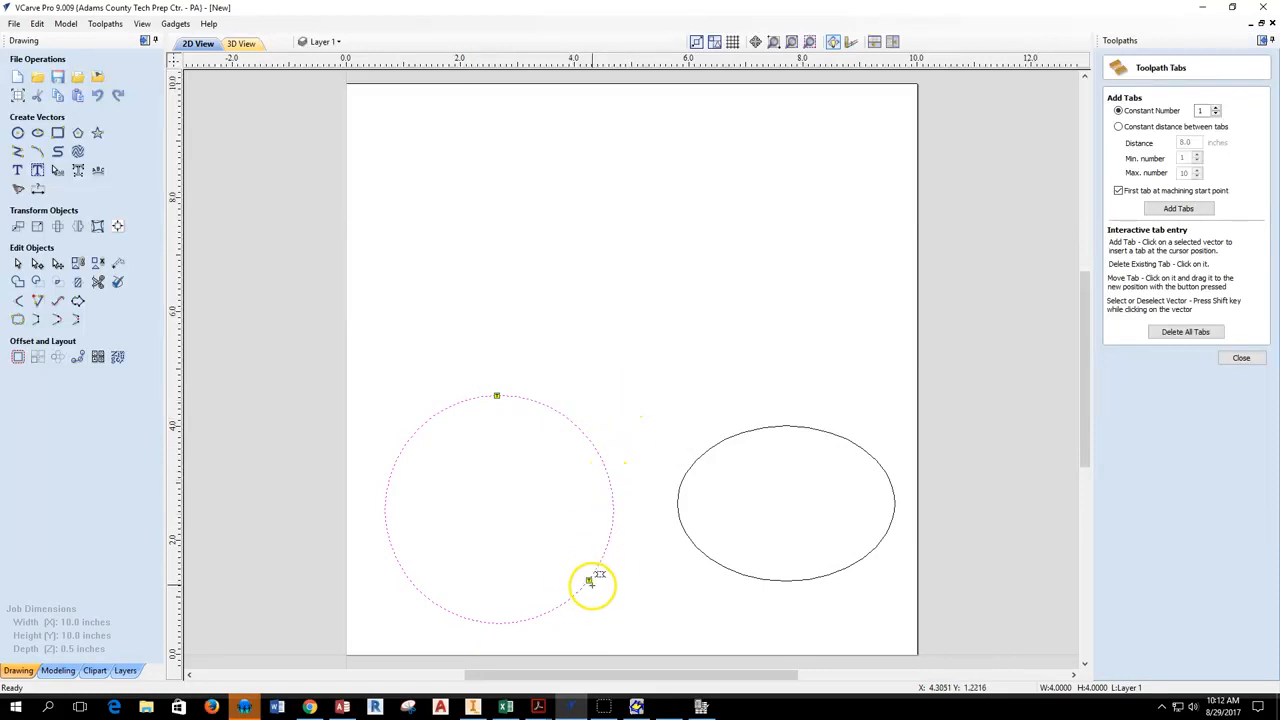
click(411, 582)
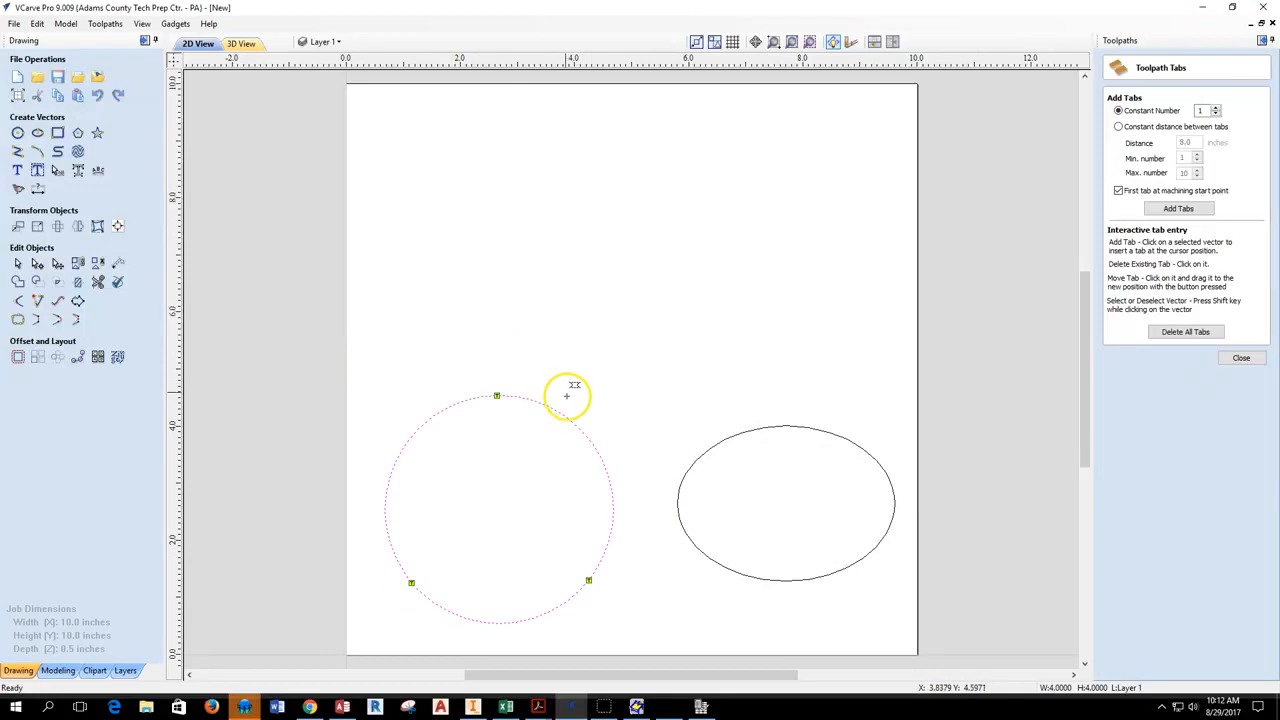
Try one automatic tab at the left-hand circle's start point, with two more placed by hand at its lower right and lower left
click(1180, 209)
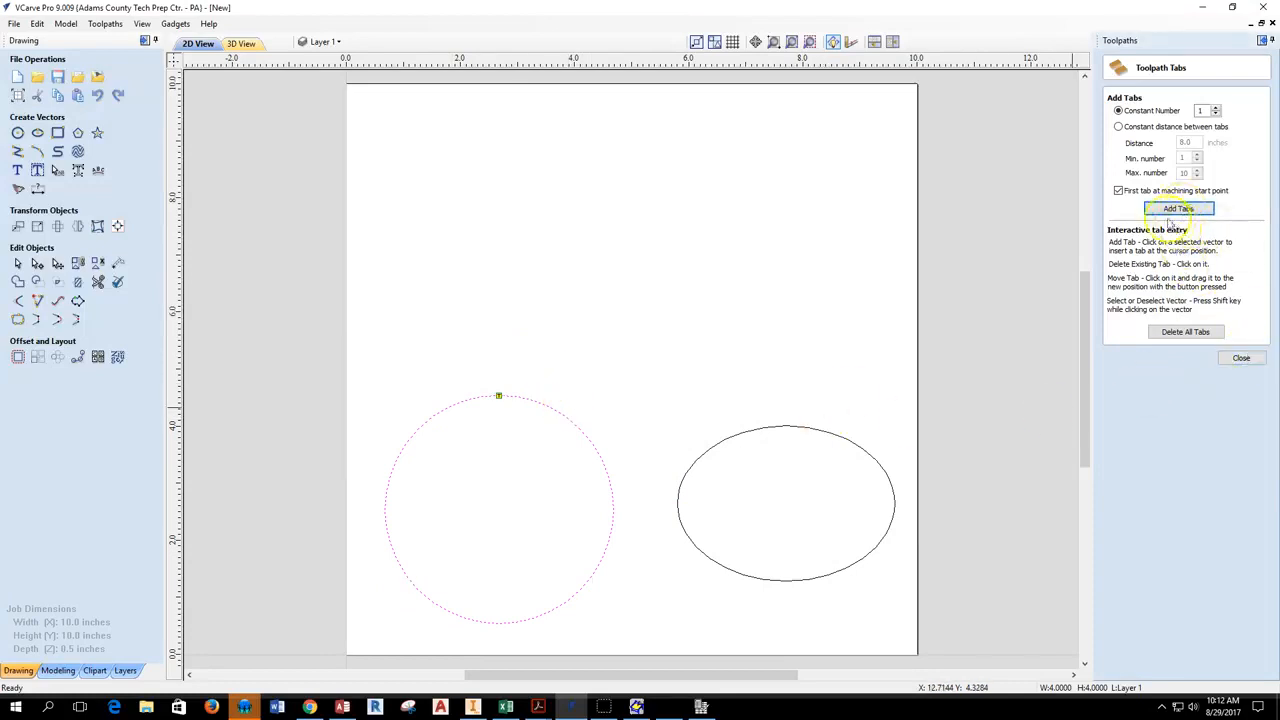
click(588, 582)
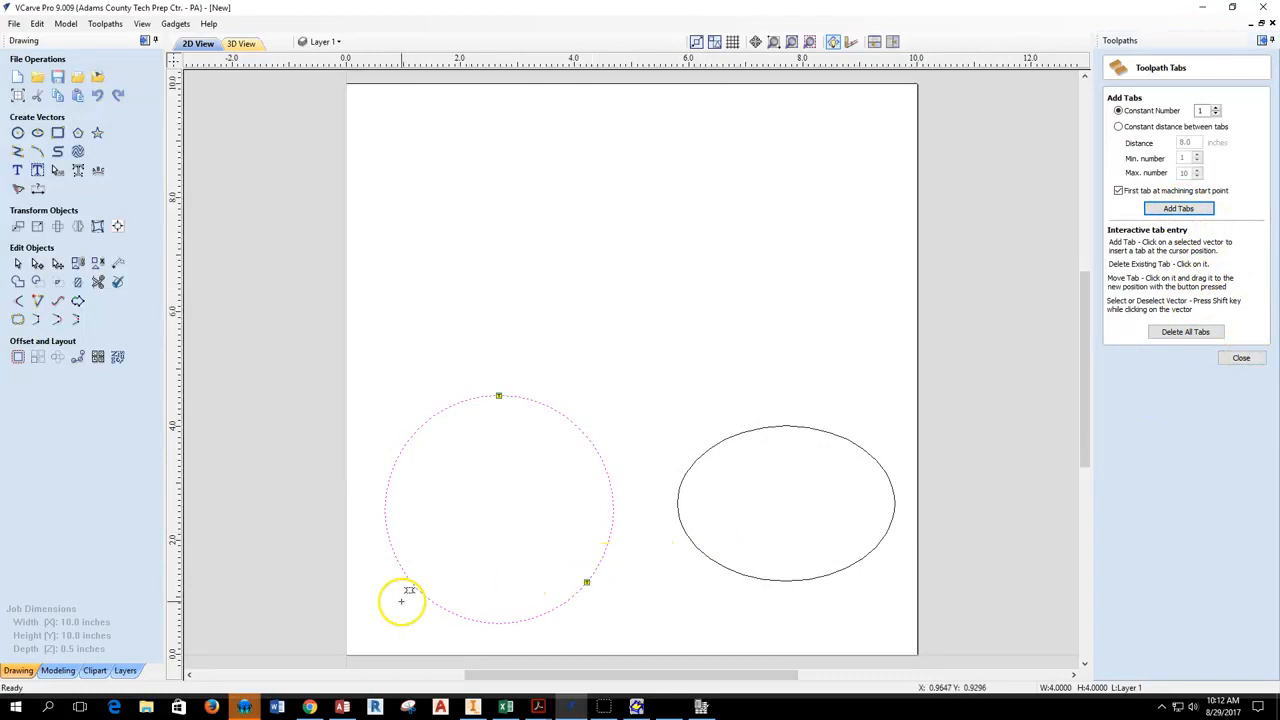
click(403, 573)
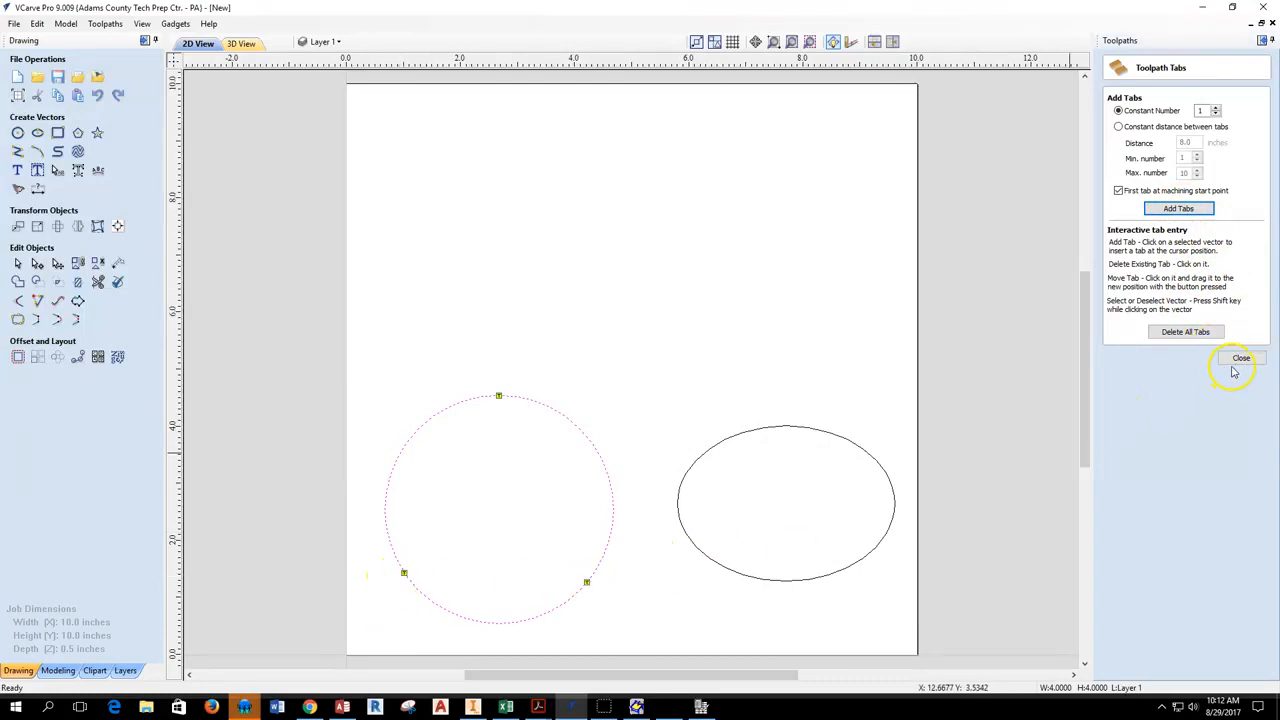
click(1180, 209)
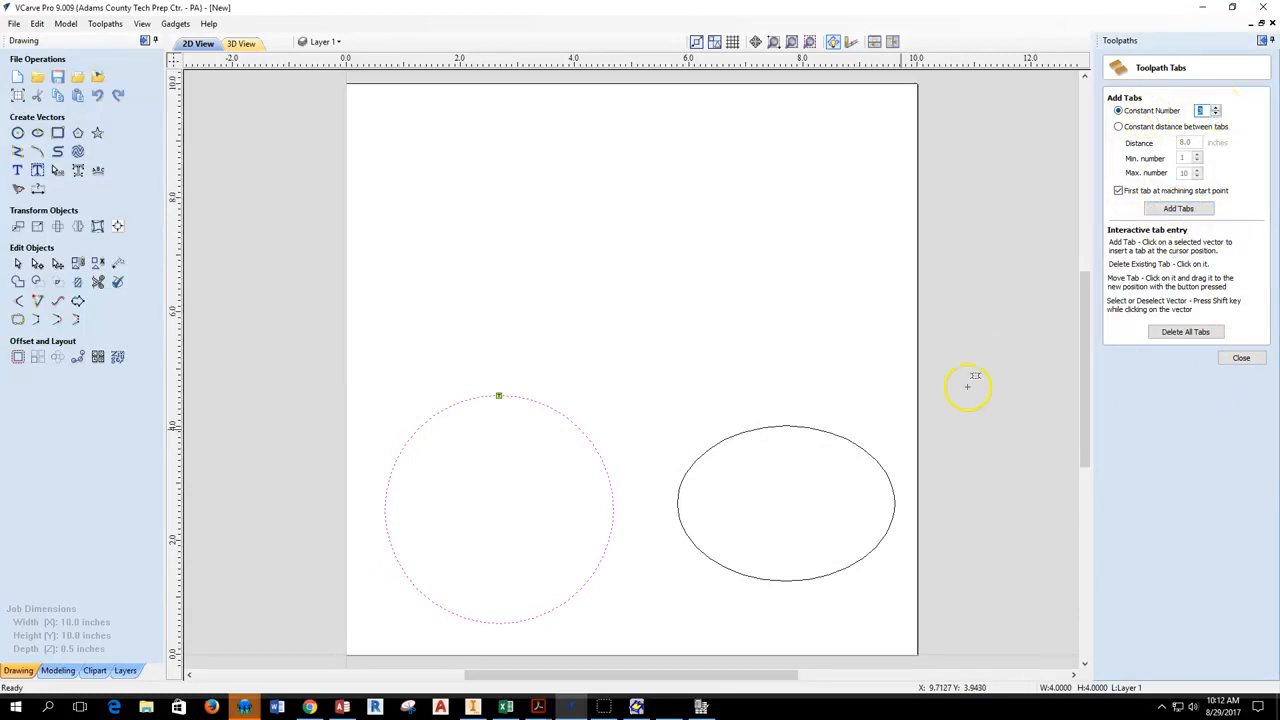
click(585, 584)
click(414, 585)
Replace the circle's tabs with a constant number of 3, close the tab editor and calculate the Profile 1 toolpath
click(1188, 211)
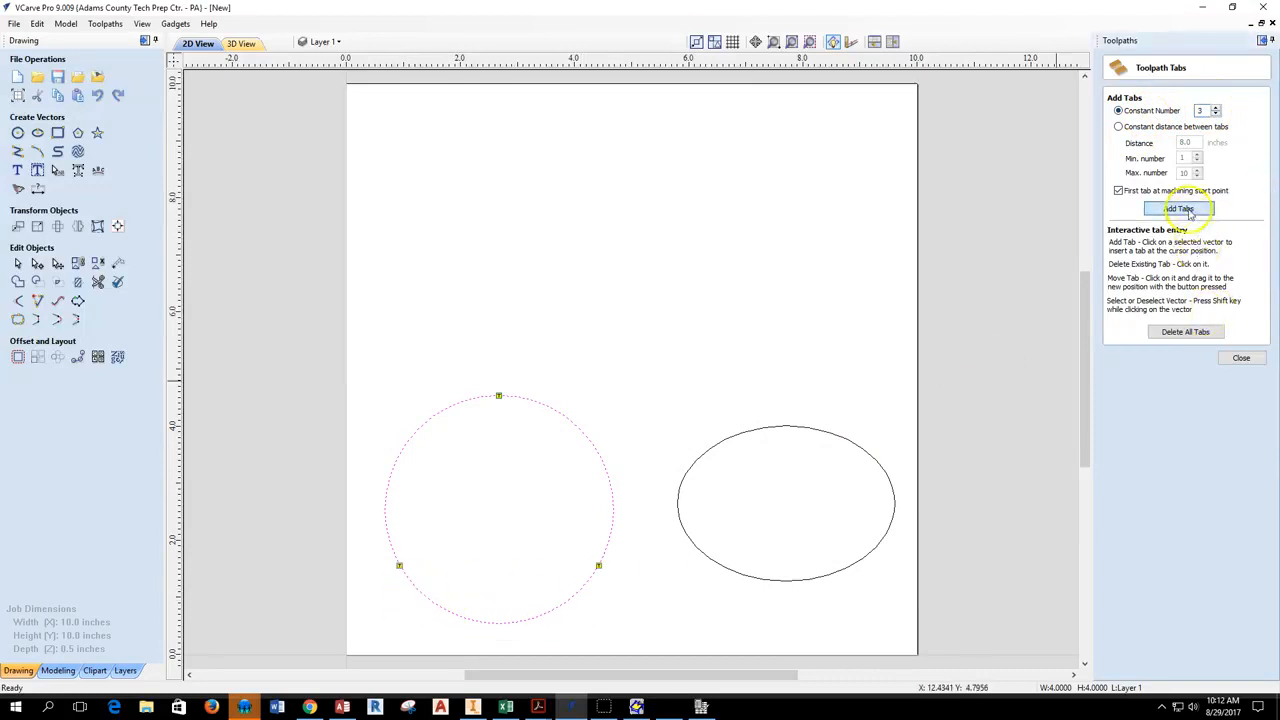
click(1245, 359)
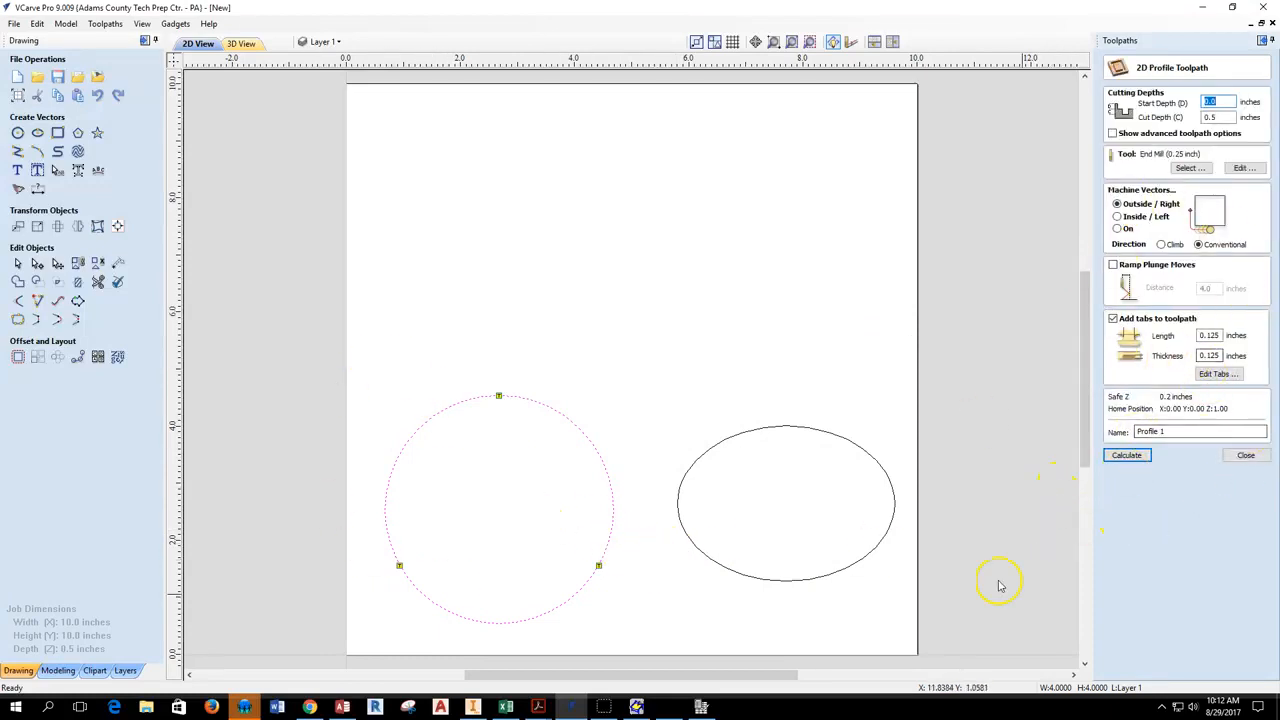
click(1127, 456)
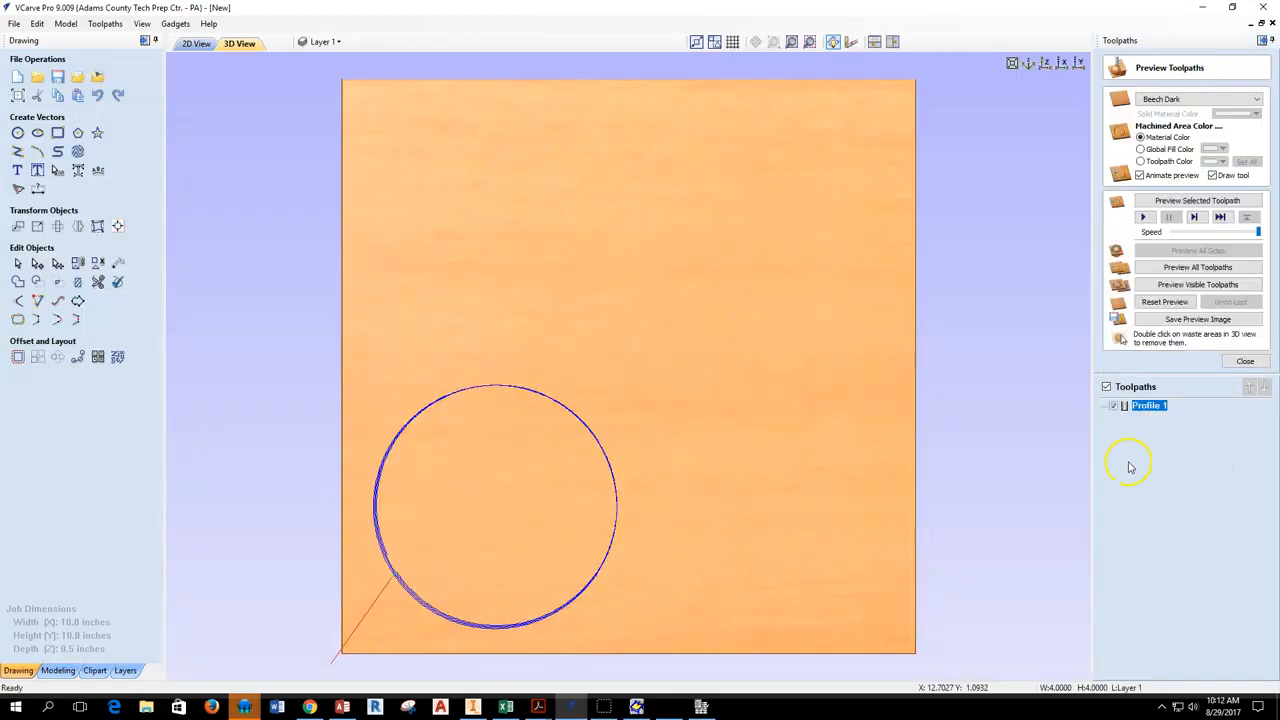
Examine the calculated circle toolpath in 3D and preview the visible toolpaths in the material
drag(614, 598, 437, 425)
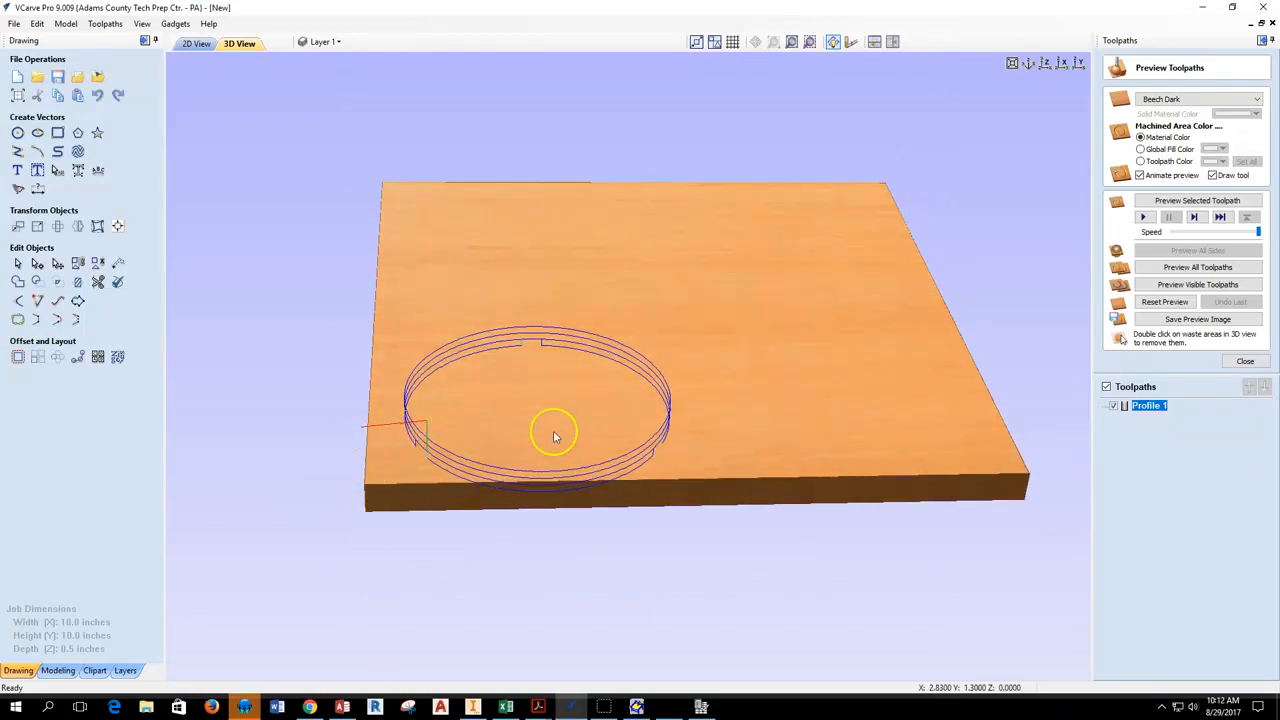
scroll(553, 432, up, 3)
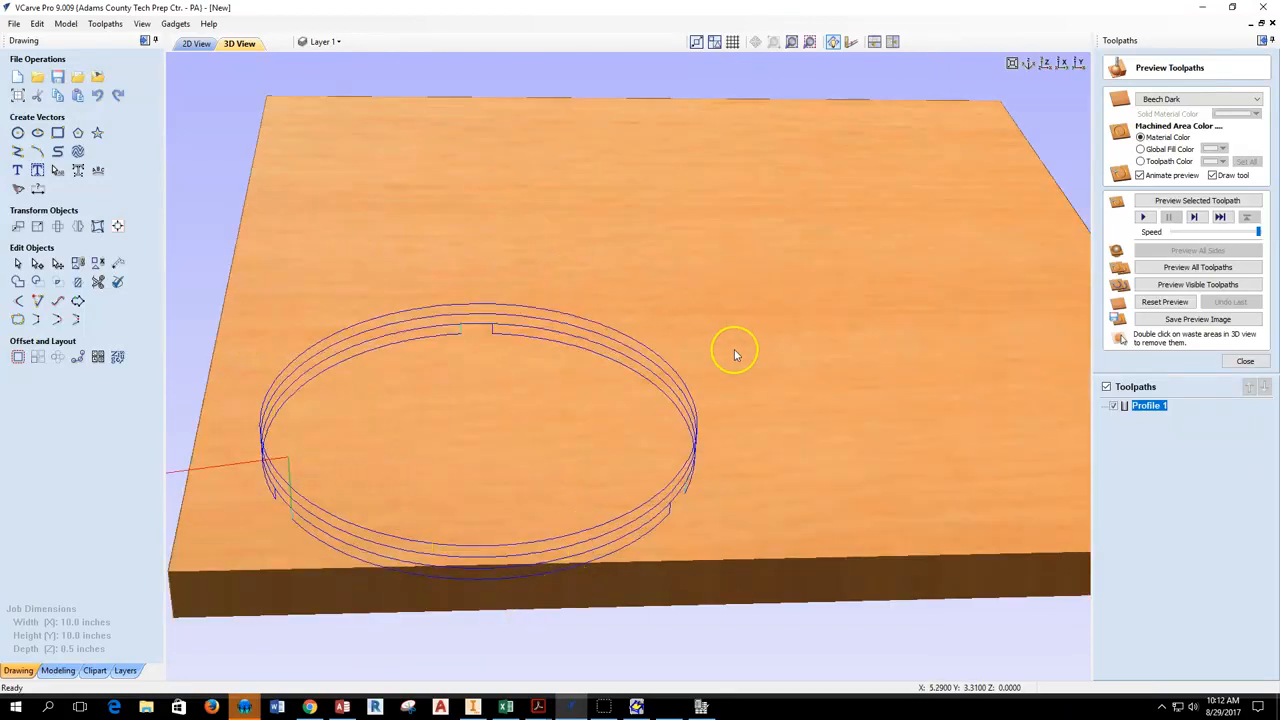
click(1178, 287)
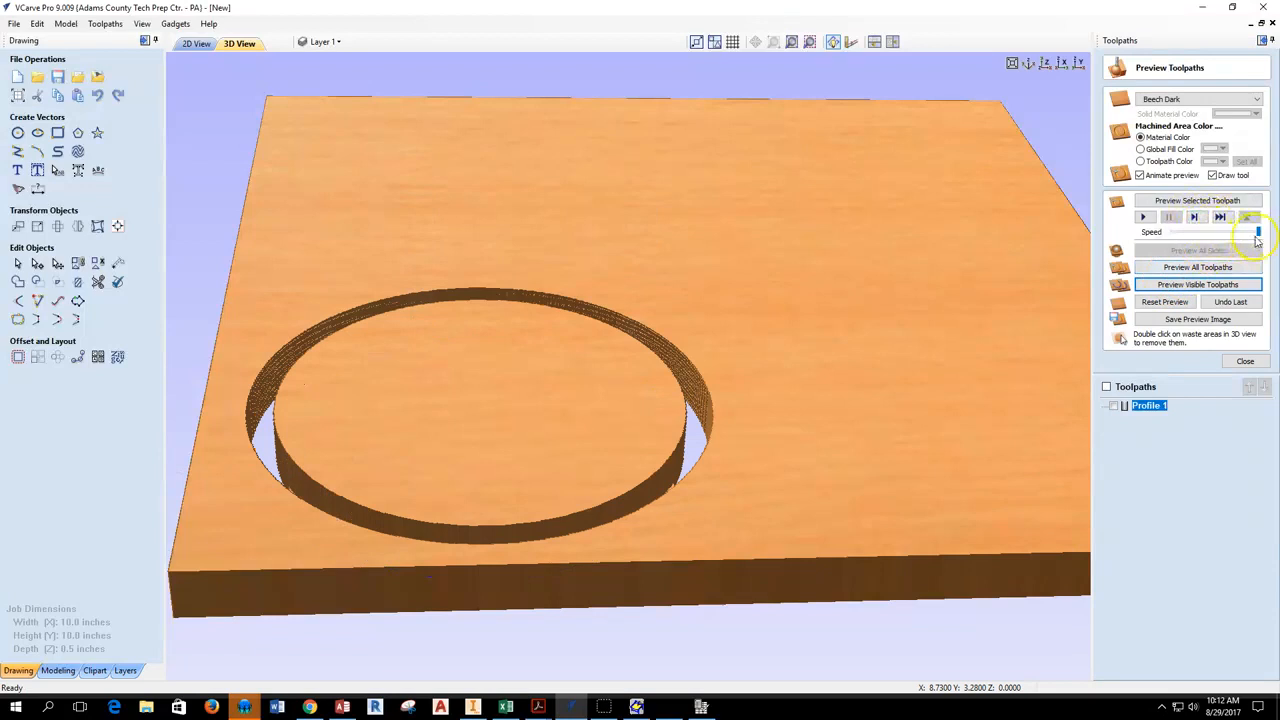
Reset the preview, replay the simulation at a slower speed, inspect the tabs around the circle and close the preview
drag(1257, 240, 1251, 236)
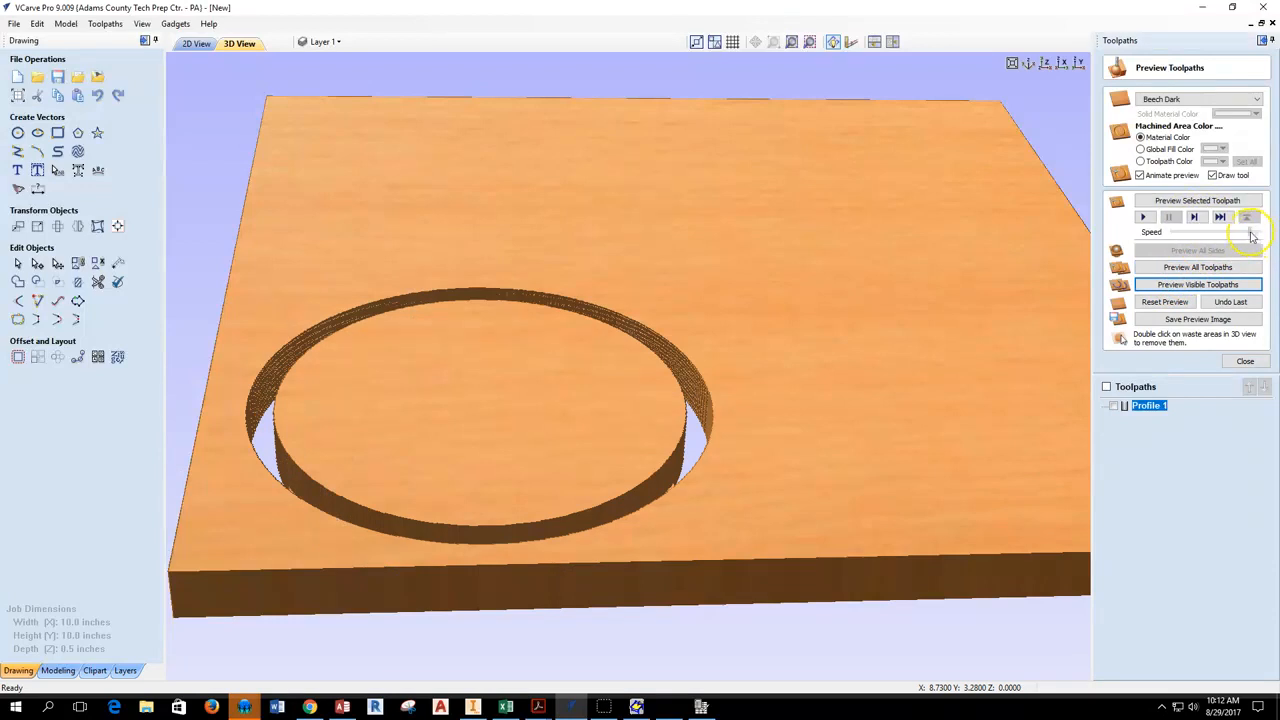
click(1158, 302)
click(1143, 217)
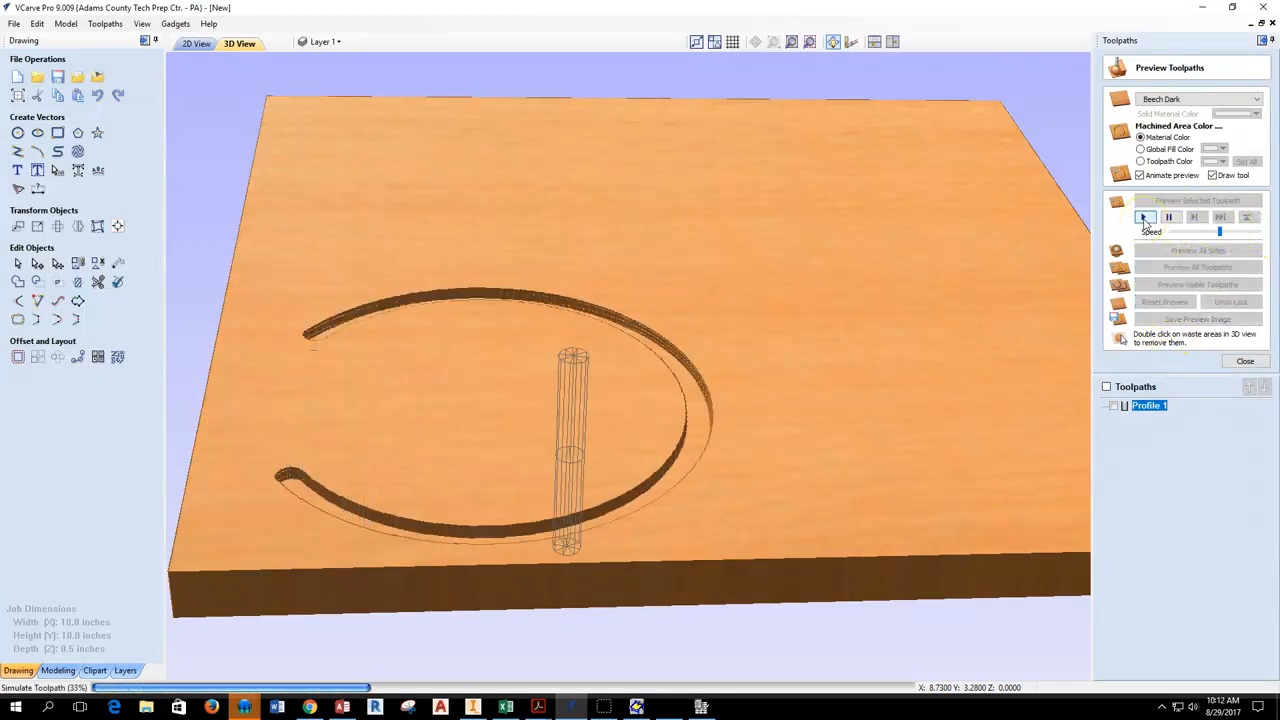
mouse_move(578, 453)
mouse_down()
mouse_move(586, 497)
mouse_move(640, 517)
mouse_move(733, 530)
mouse_move(869, 517)
mouse_move(754, 623)
mouse_move(526, 543)
mouse_move(594, 329)
mouse_move(586, 441)
mouse_up()
drag(486, 300, 583, 300)
scroll(583, 300, up, 3)
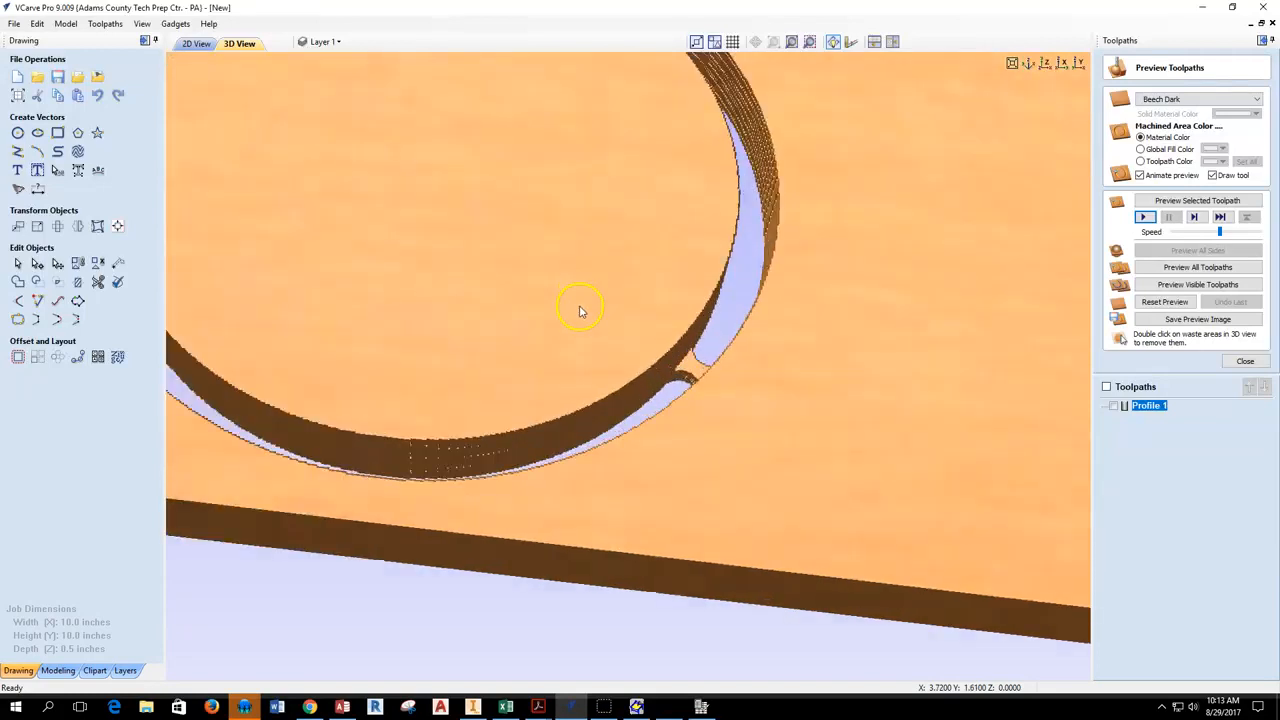
scroll(580, 311, down, 3)
middle_drag(541, 249, 582, 431)
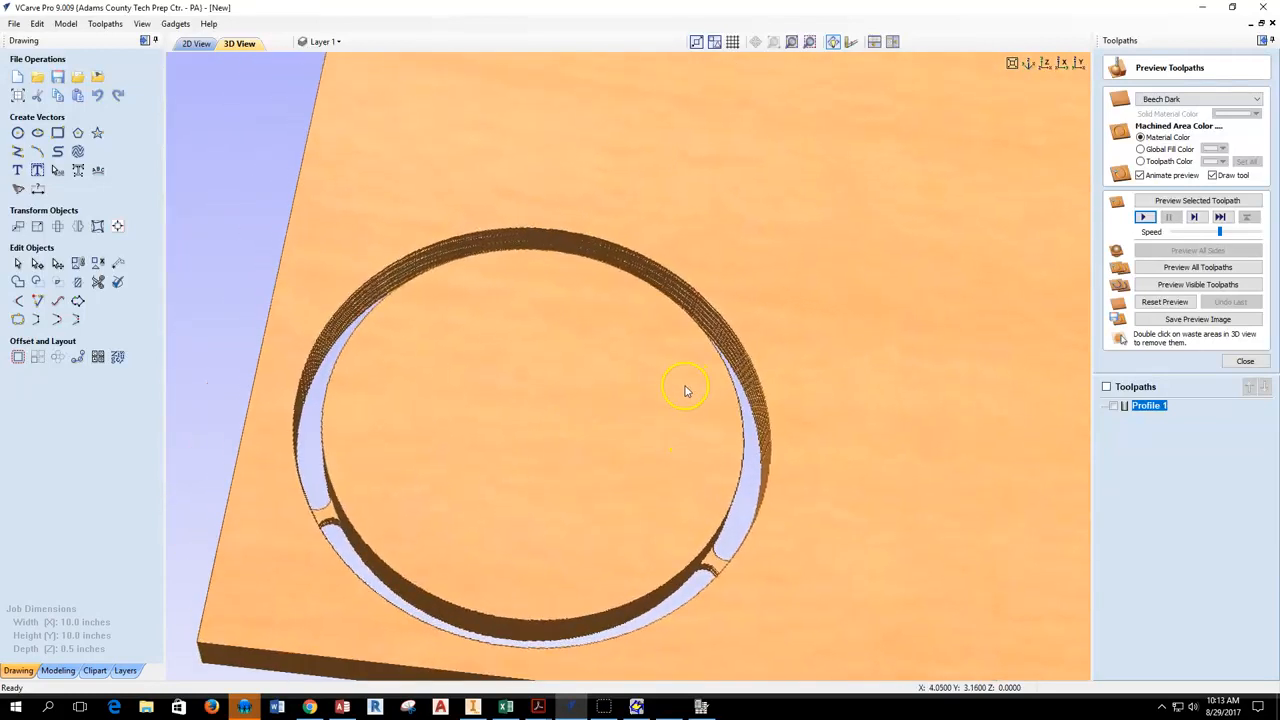
middle_drag(686, 391, 699, 316)
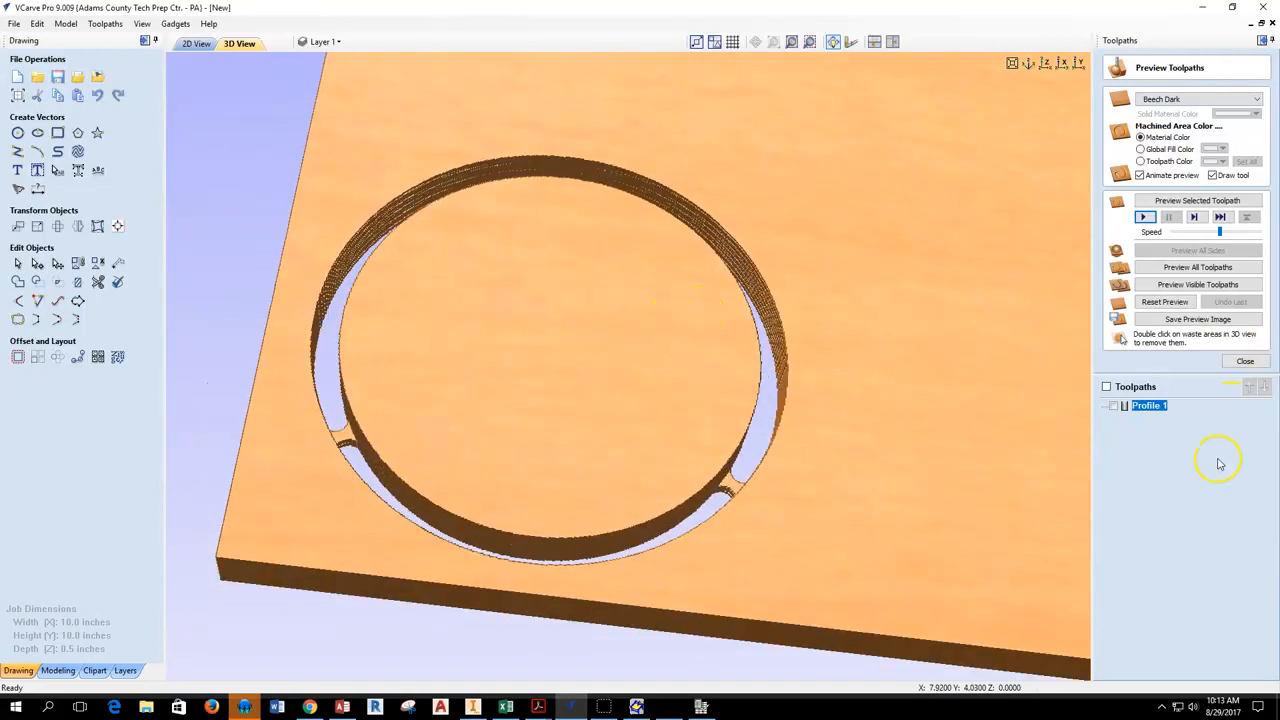
click(1246, 362)
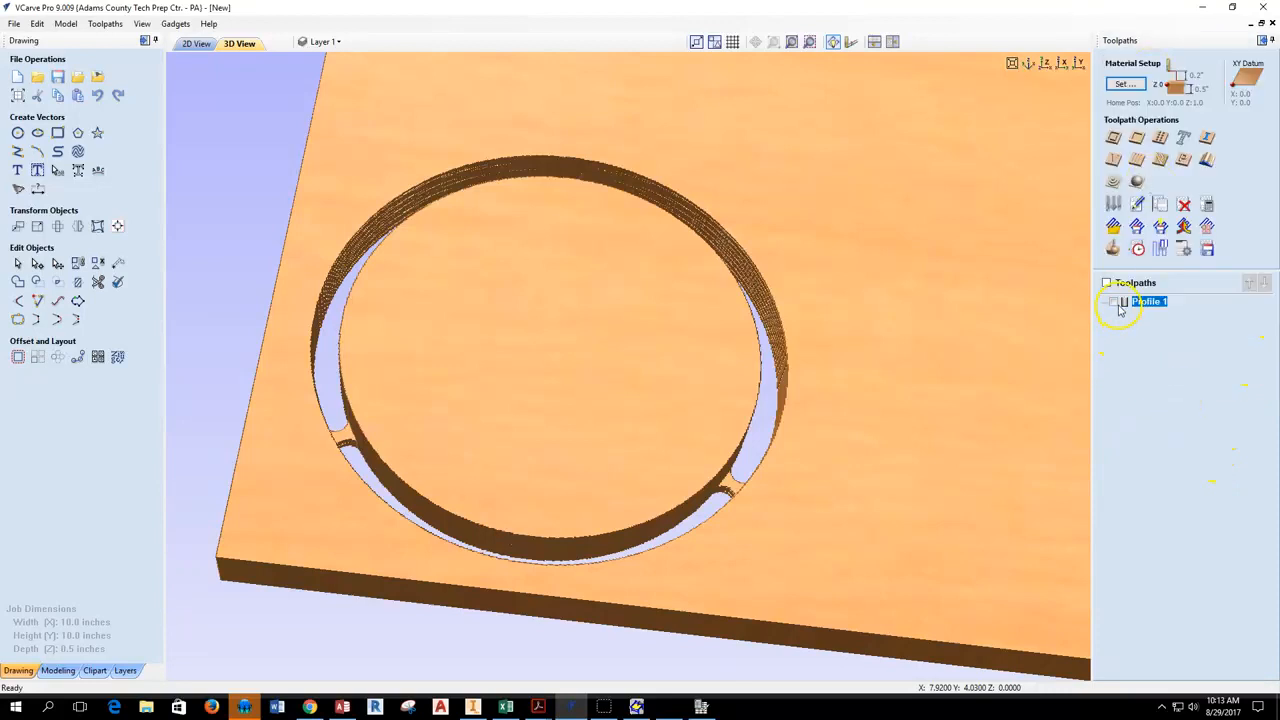
Make Profile 1 visible and set up toolpath saving with the ShopBot (inch)(*.sbp) post processor
click(1113, 301)
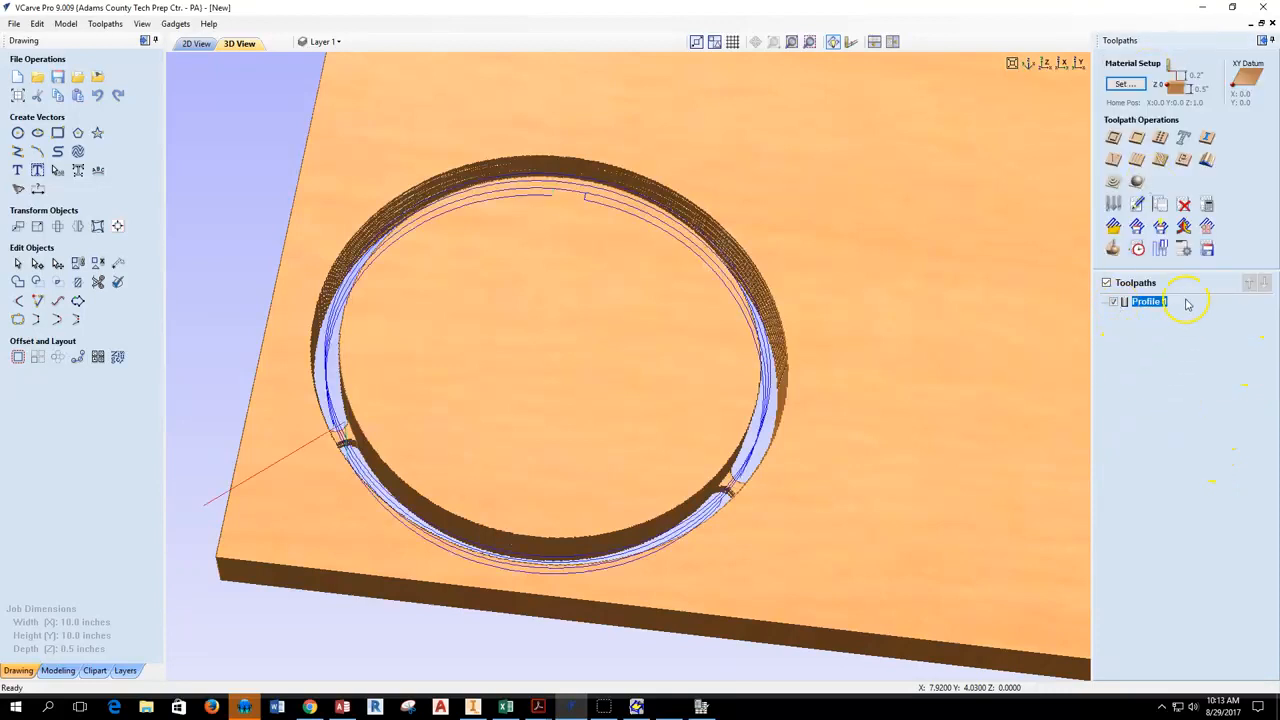
click(1208, 249)
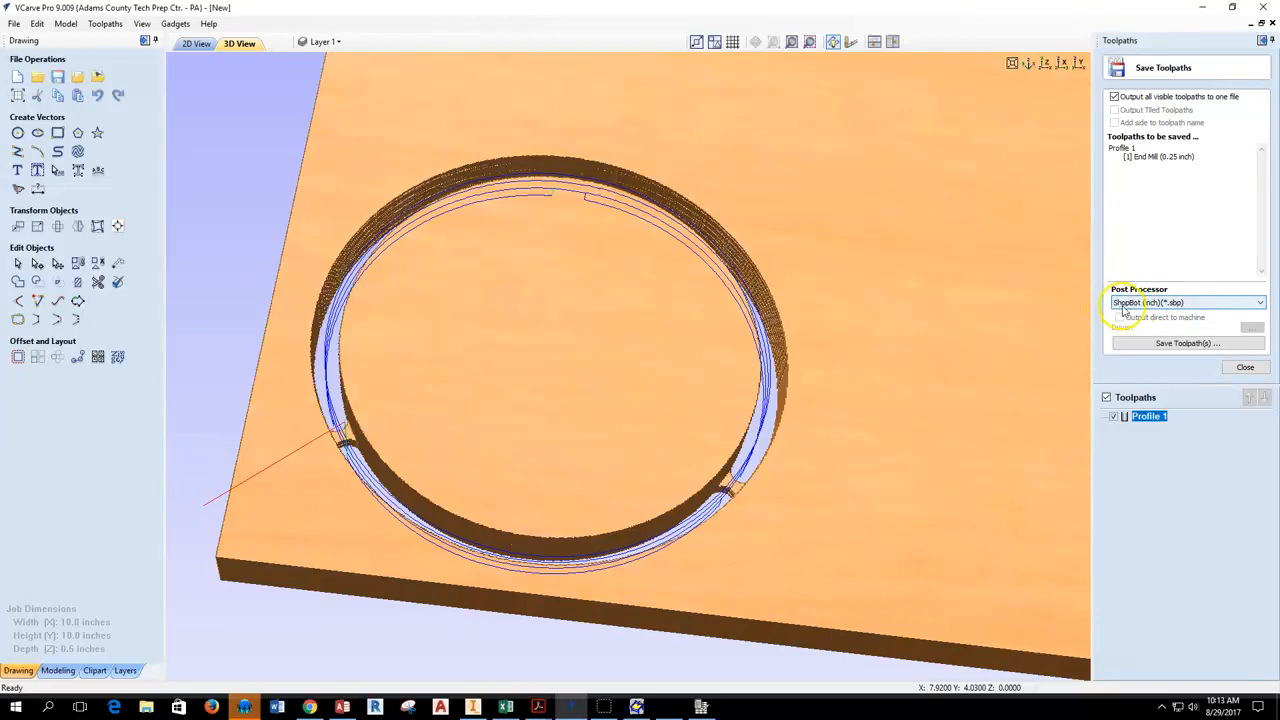
click(1220, 303)
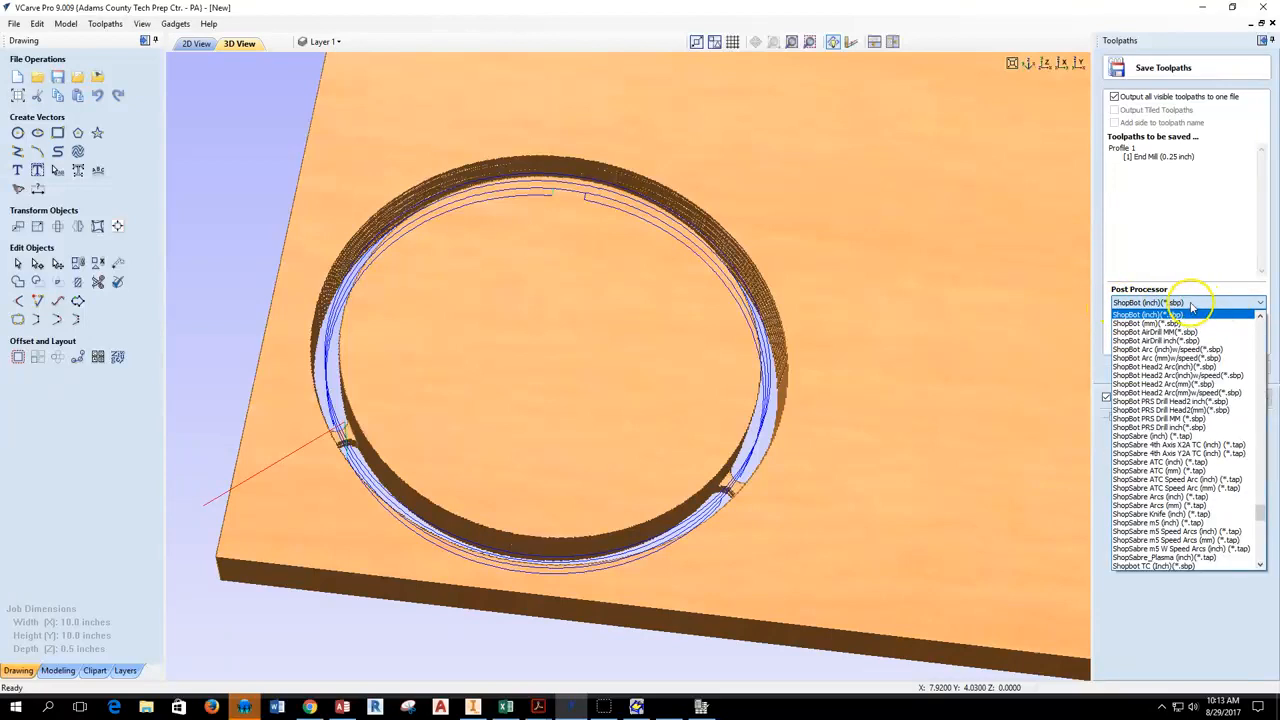
click(1170, 314)
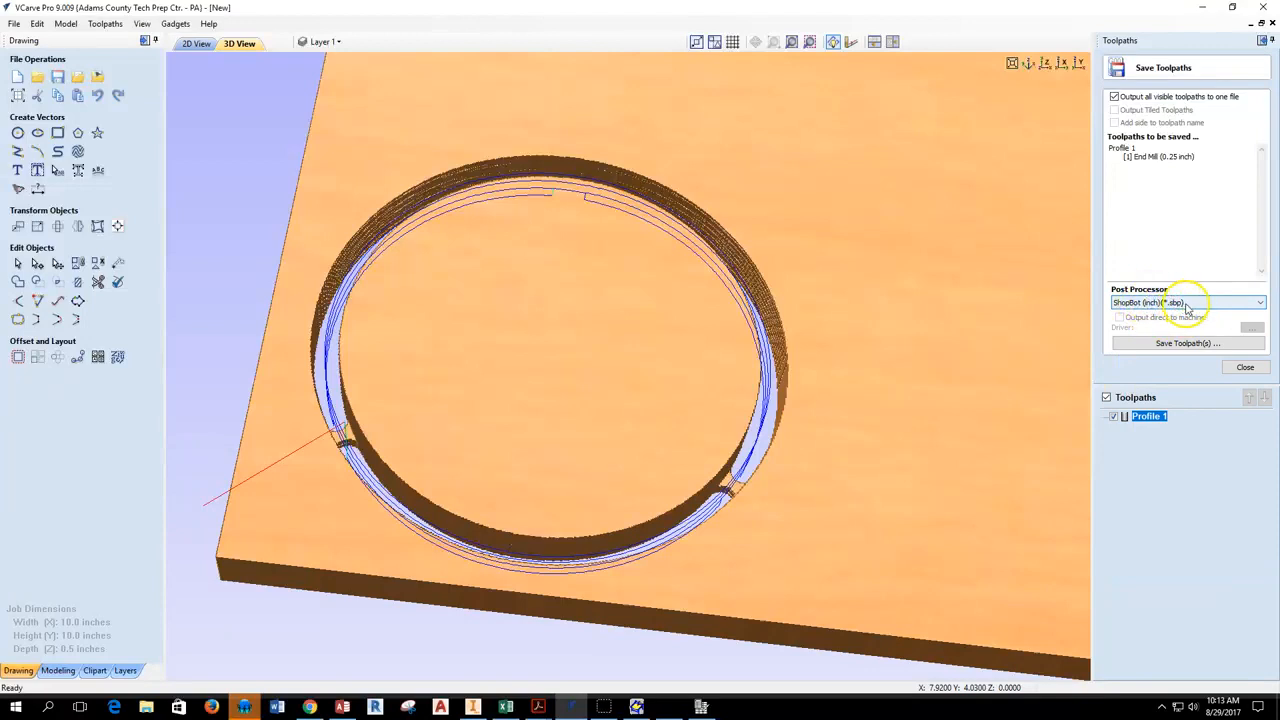
Save the toolpath to the Desktop as Profile TEST
click(1175, 345)
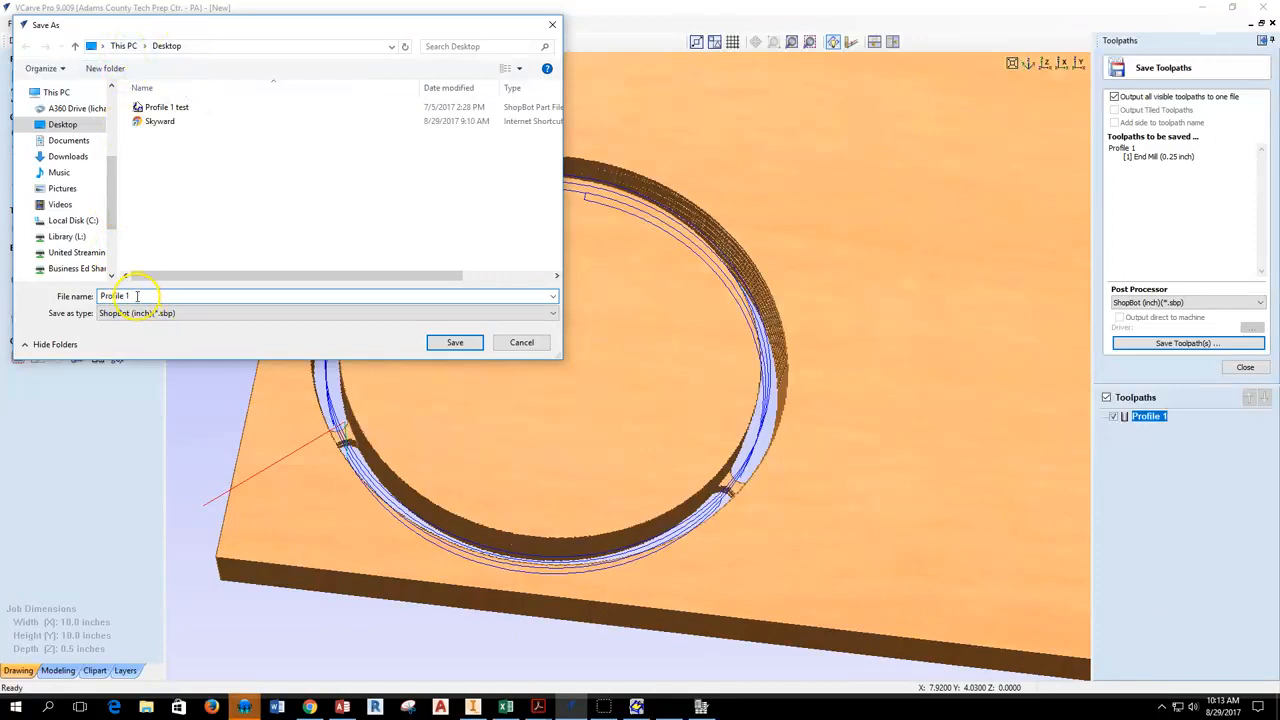
key(BackSpace)
text(T)
click(455, 342)
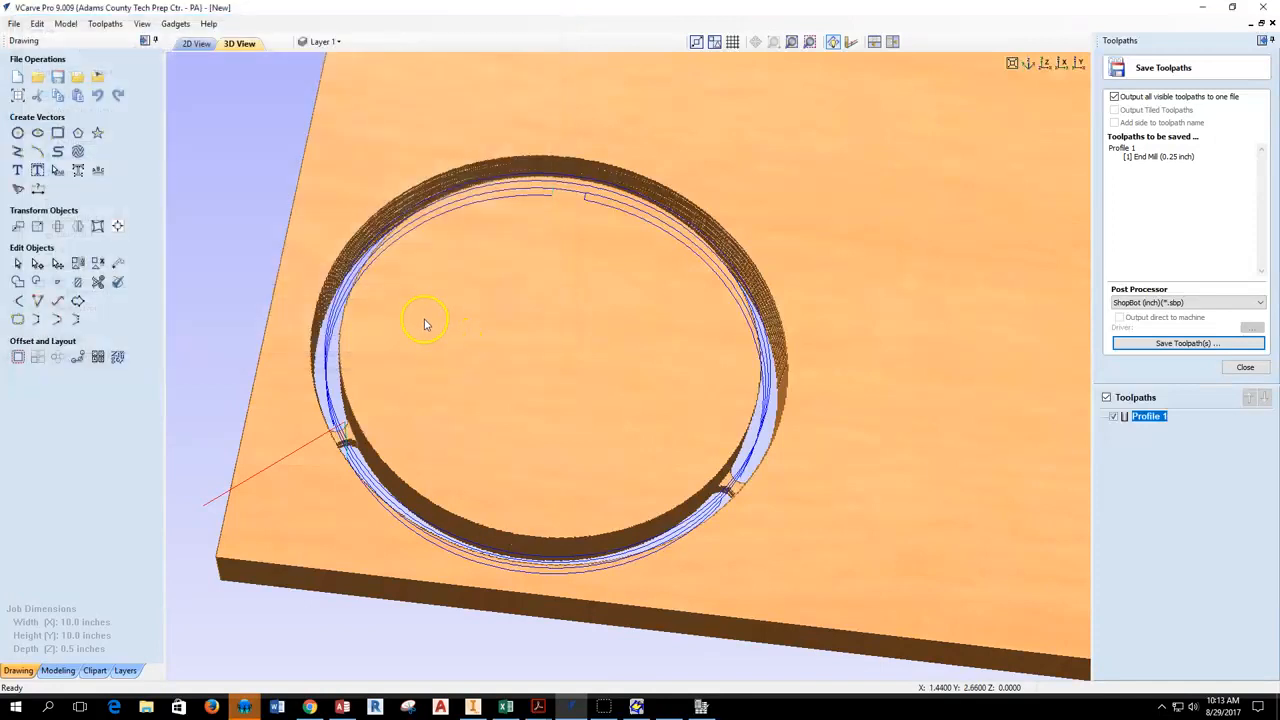
Switch to the ShopBot console, move the preview window clear of it and start the Cut Part command in Preview mode
click(640, 705)
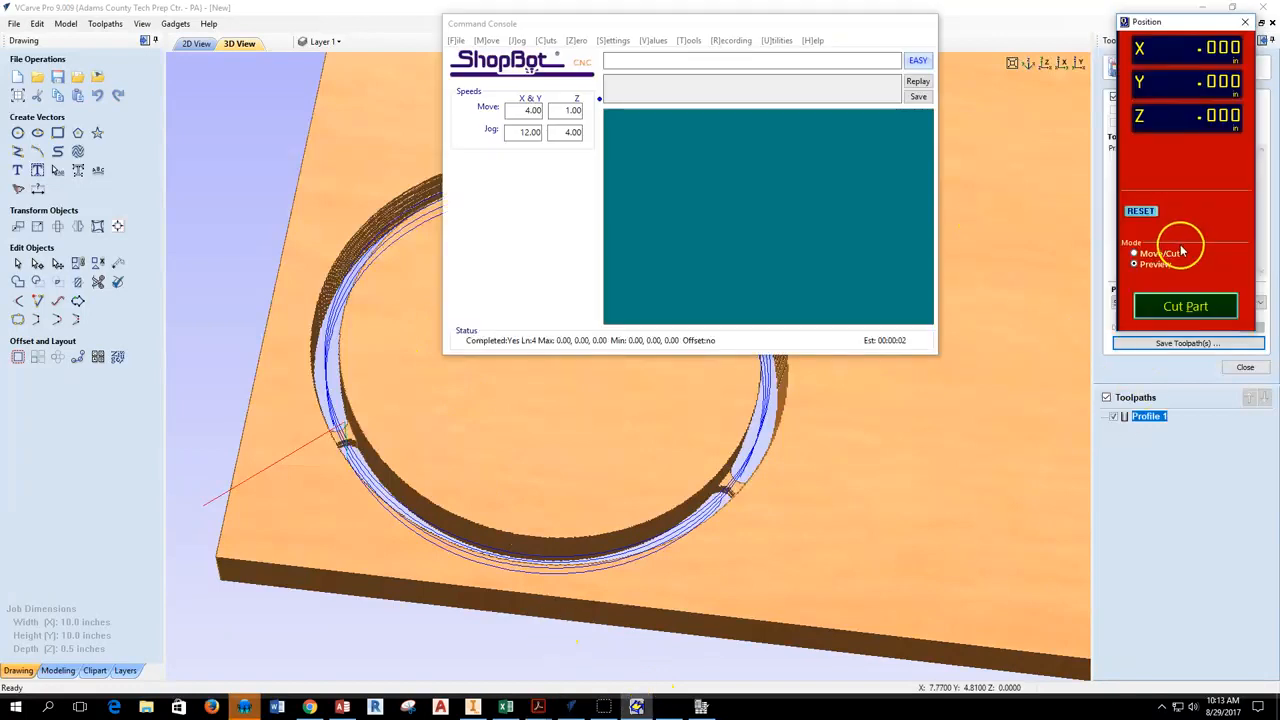
click(1182, 307)
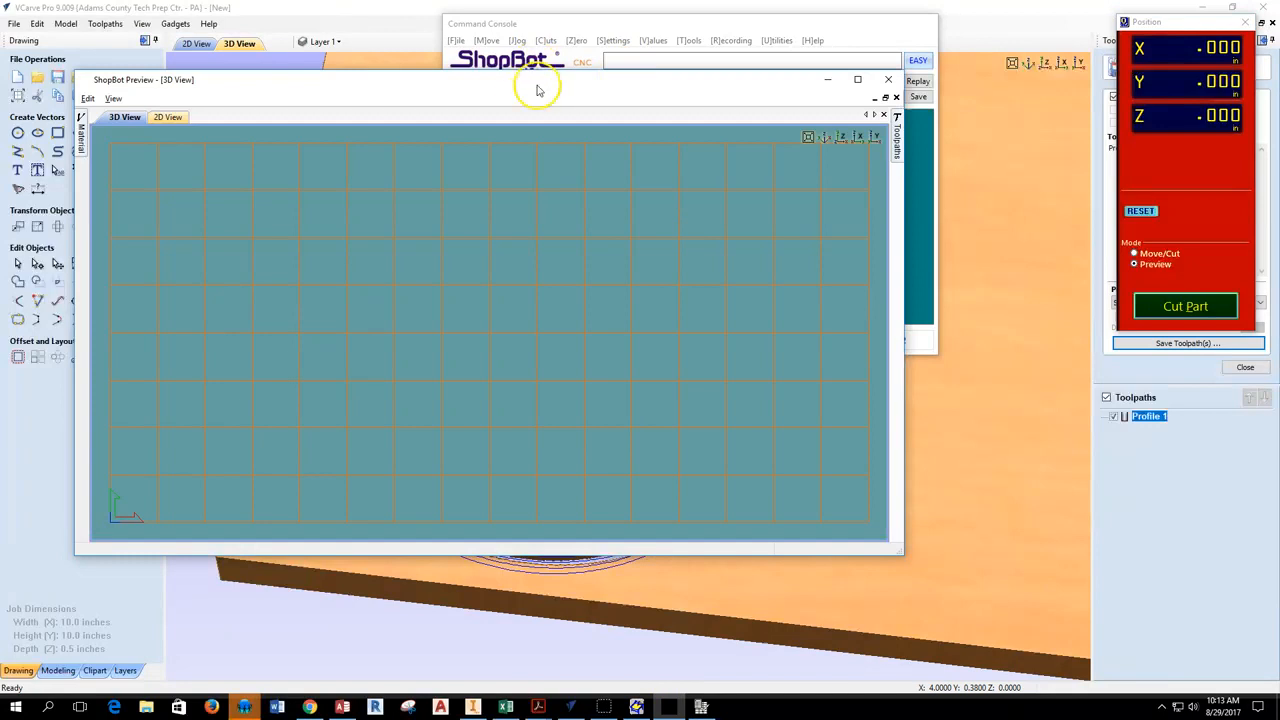
drag(480, 76, 755, 180)
click(690, 29)
click(1182, 306)
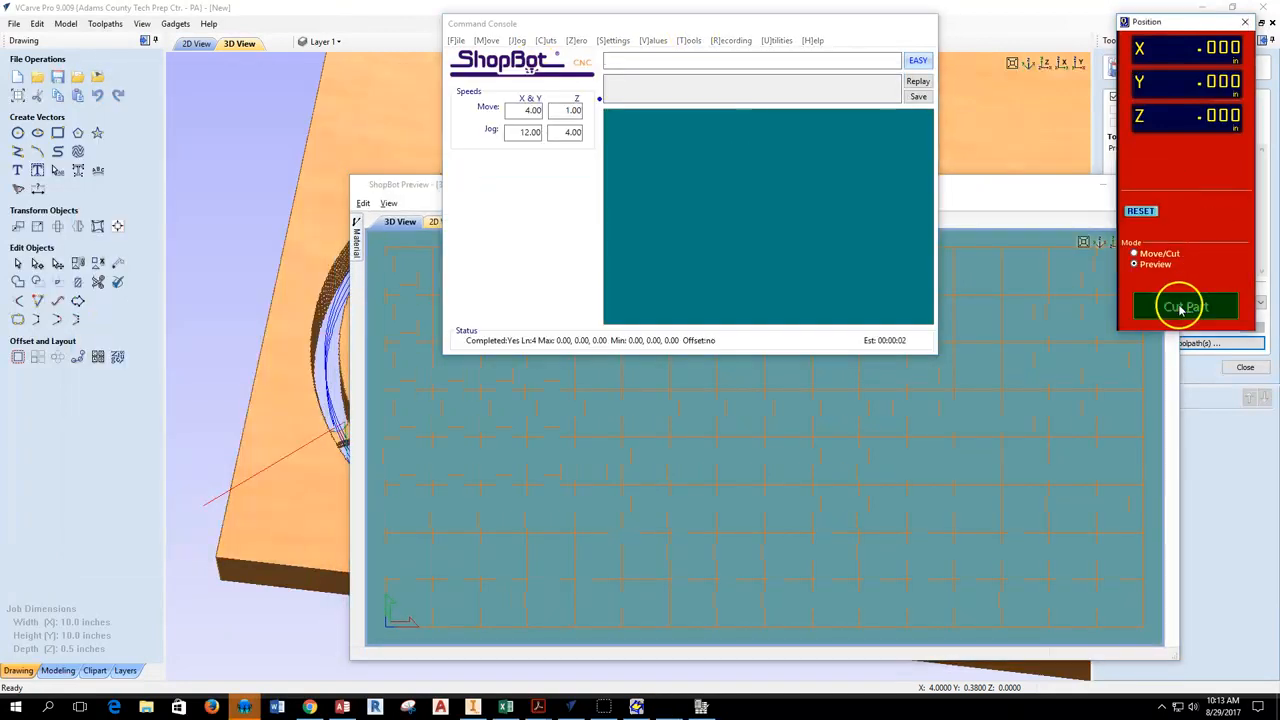
Load the Profile TEST part file from the Desktop
click(1015, 64)
click(1137, 64)
click(1137, 64)
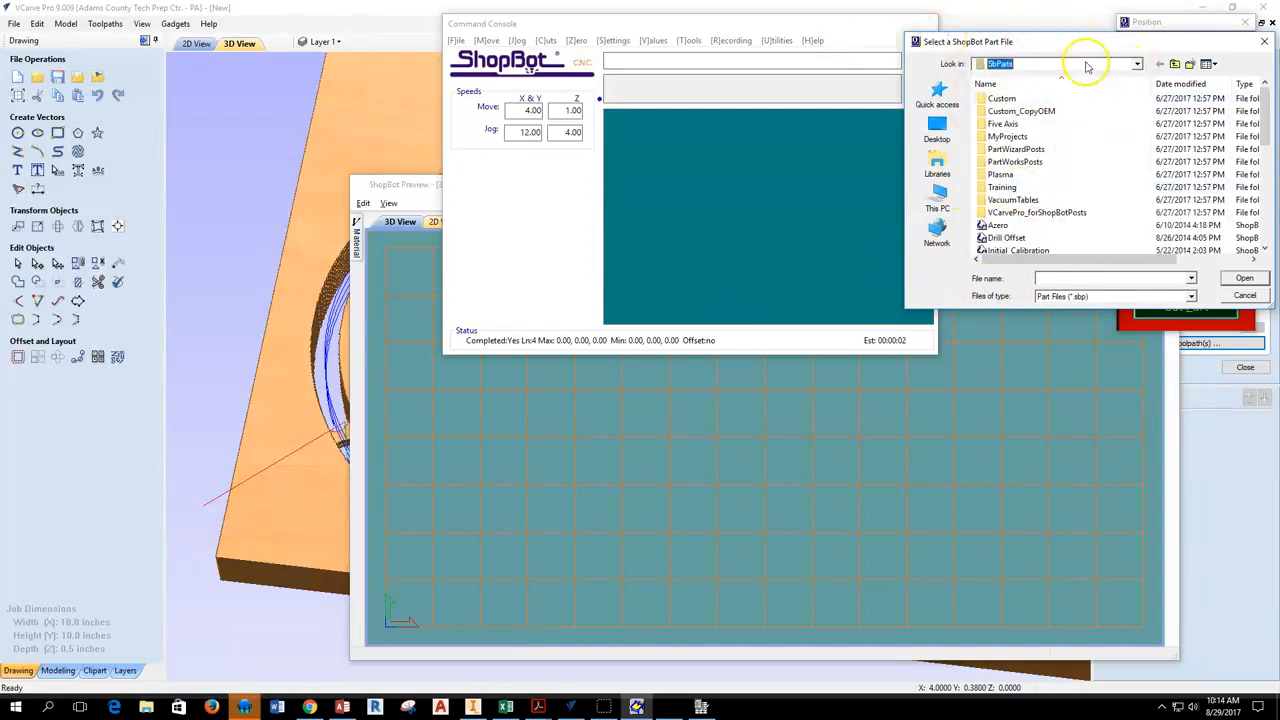
drag(1064, 47, 878, 46)
click(951, 63)
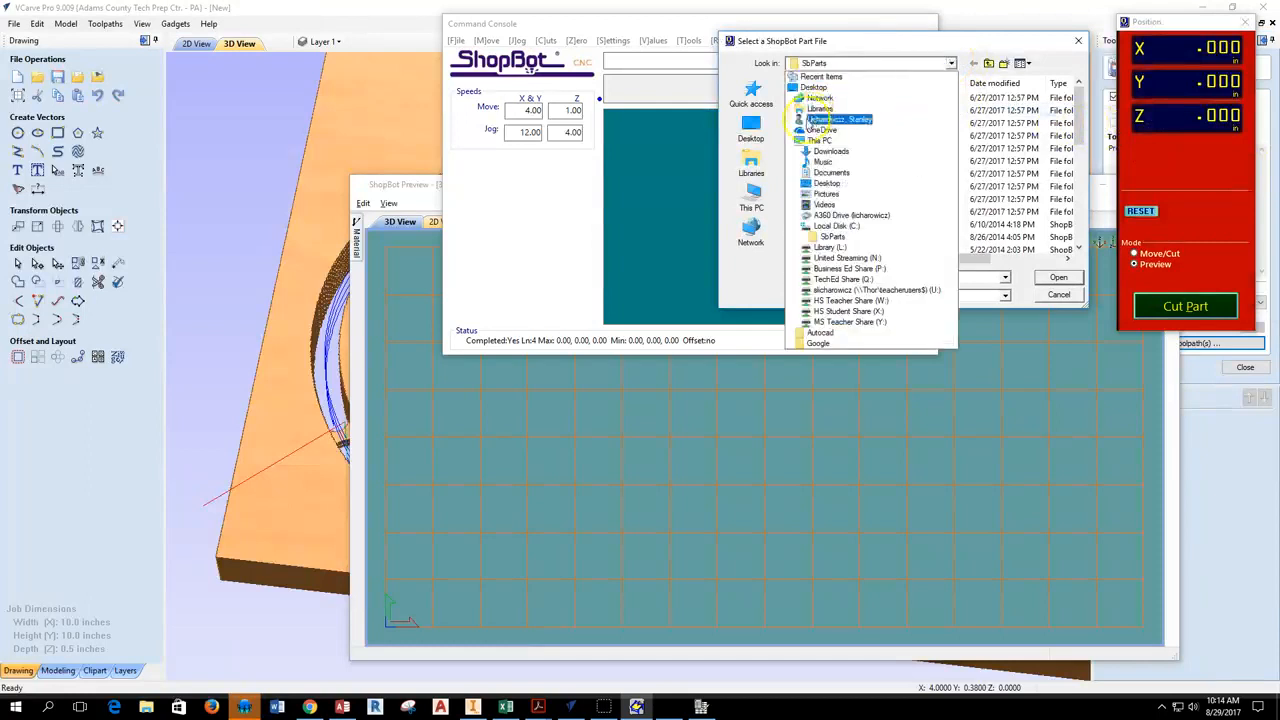
click(828, 98)
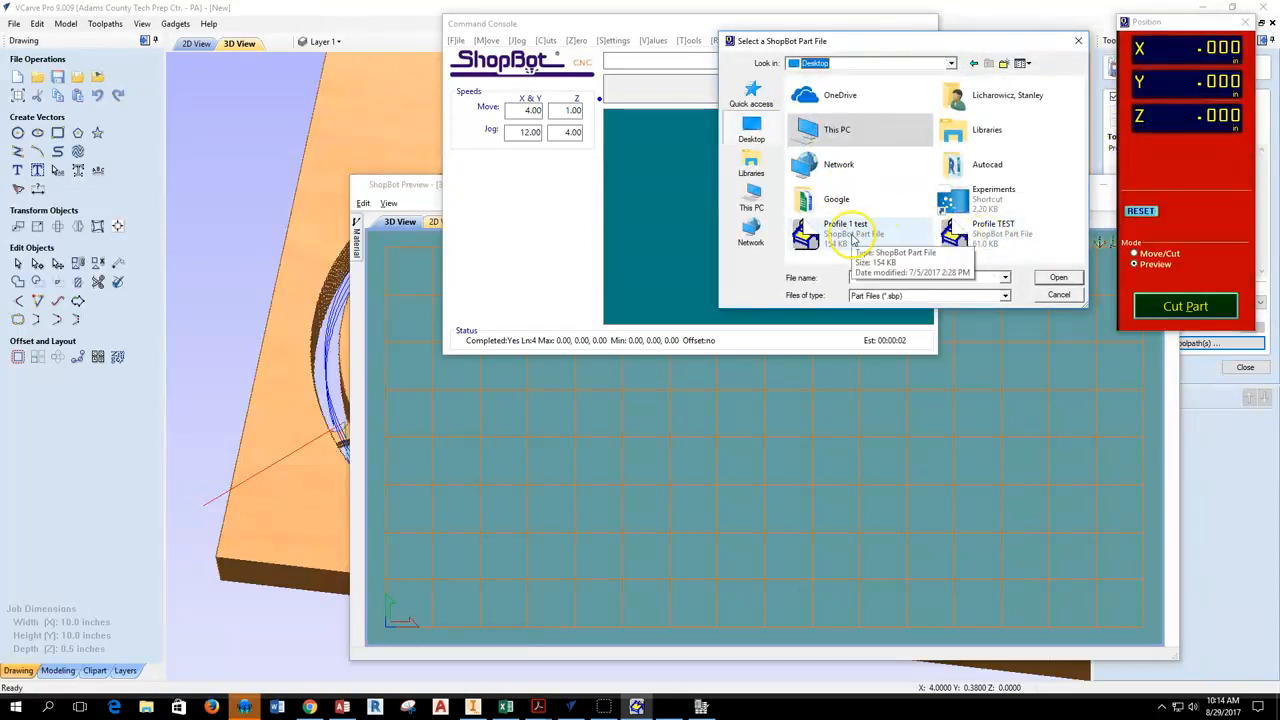
click(1000, 235)
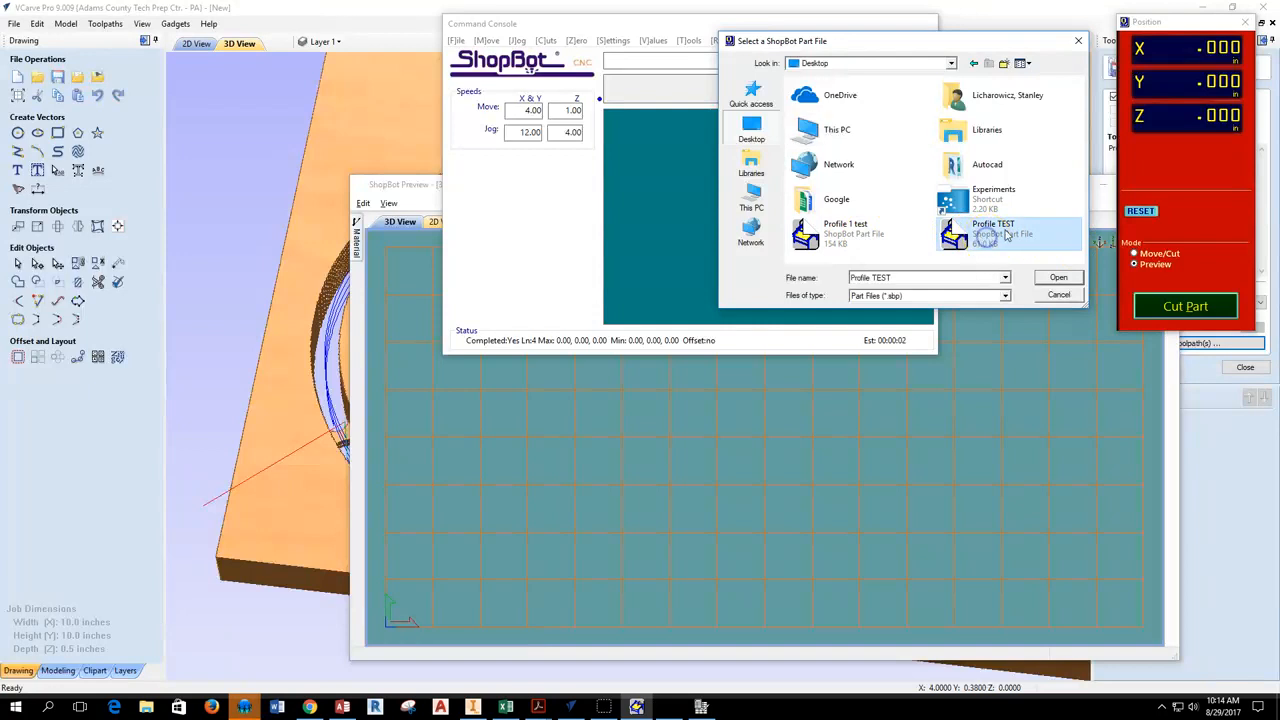
click(1057, 280)
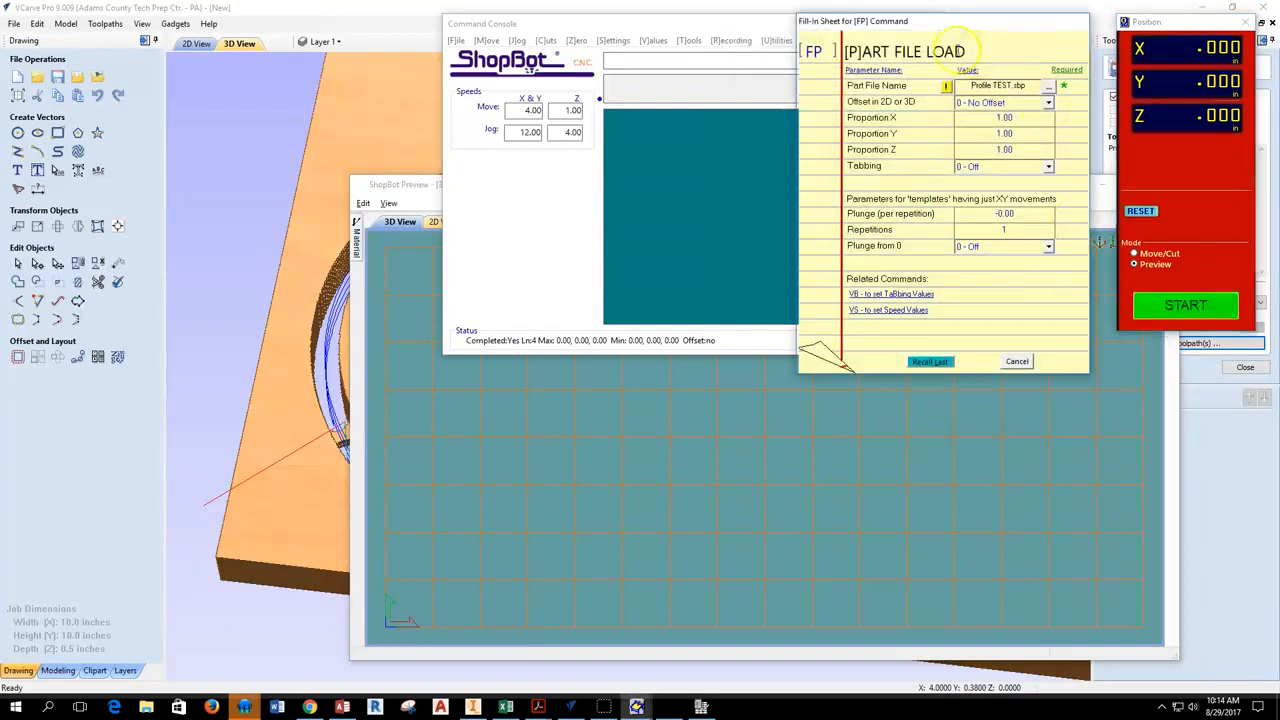
Run Profile TEST with no offset in Preview mode and examine its toolpath and tabs from several angles
click(1145, 306)
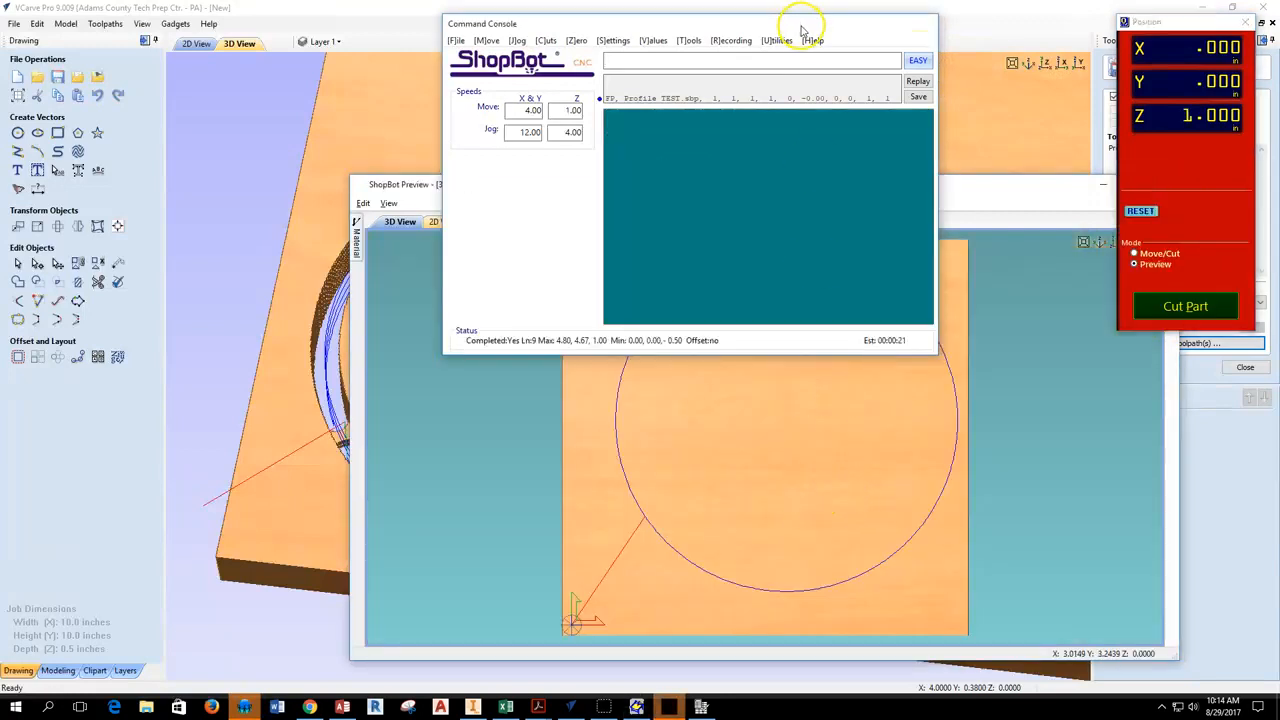
drag(800, 30, 338, 39)
drag(777, 443, 779, 352)
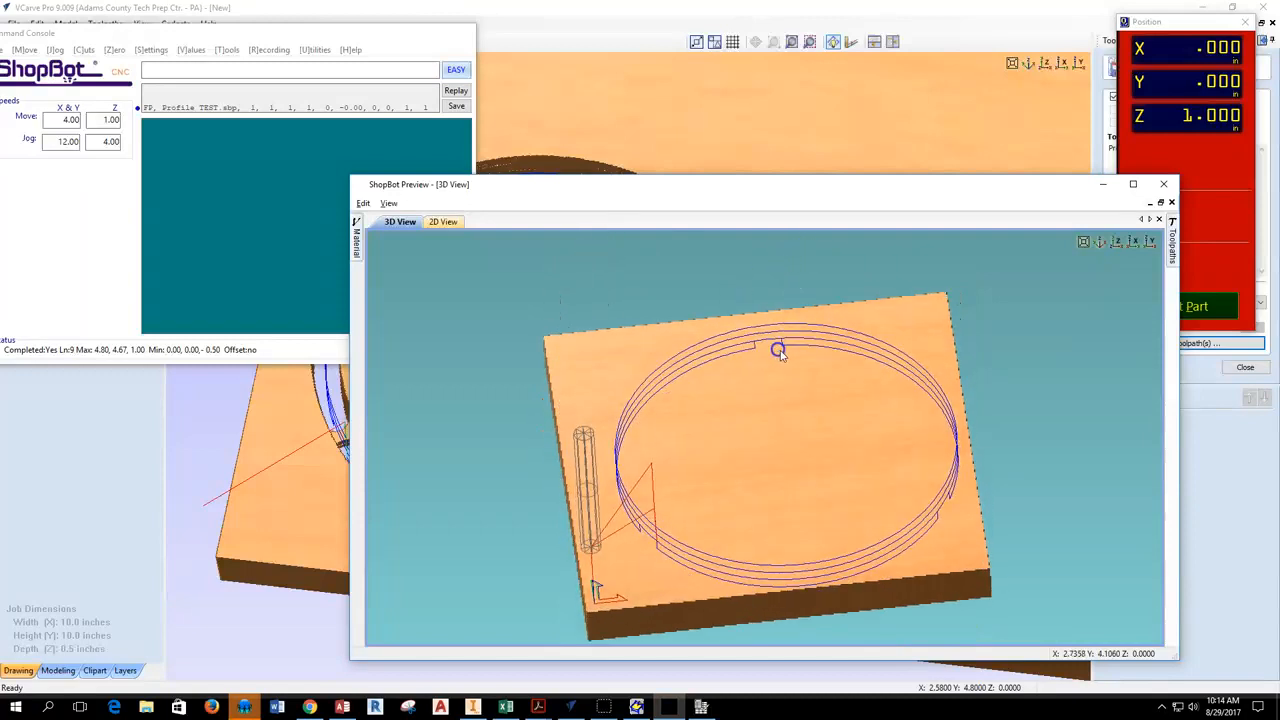
drag(806, 457, 988, 407)
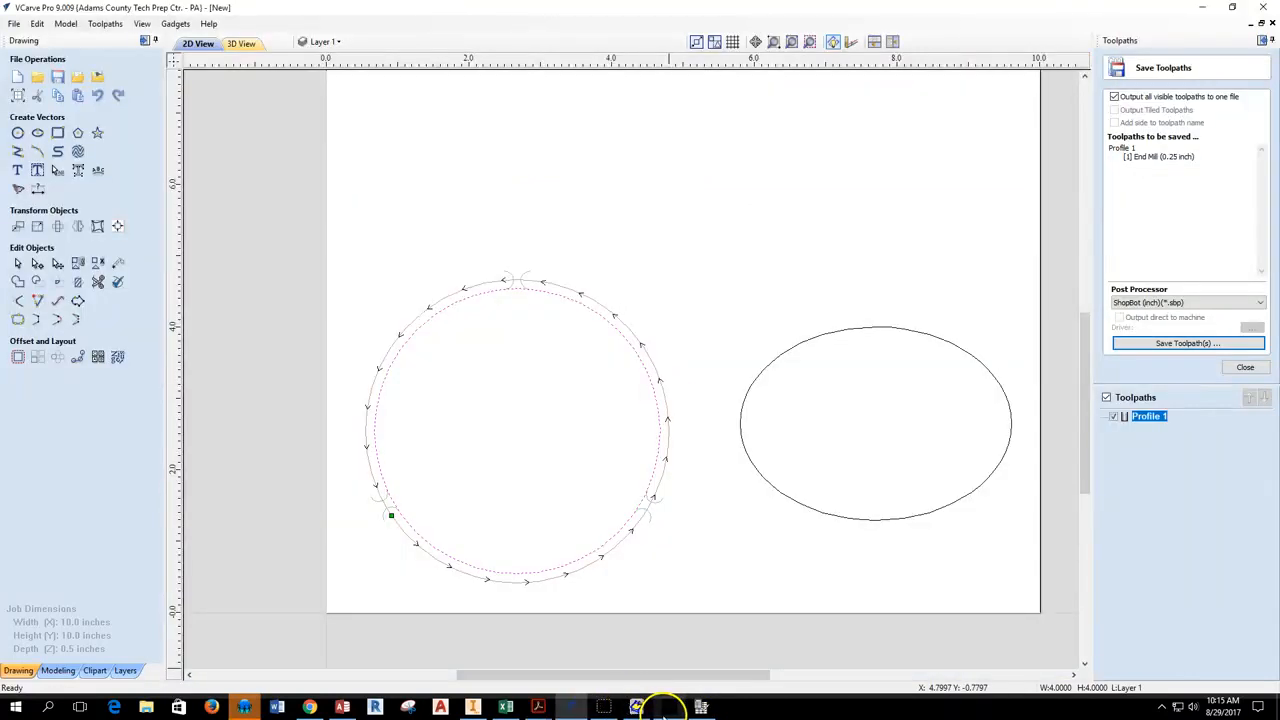
click(668, 706)
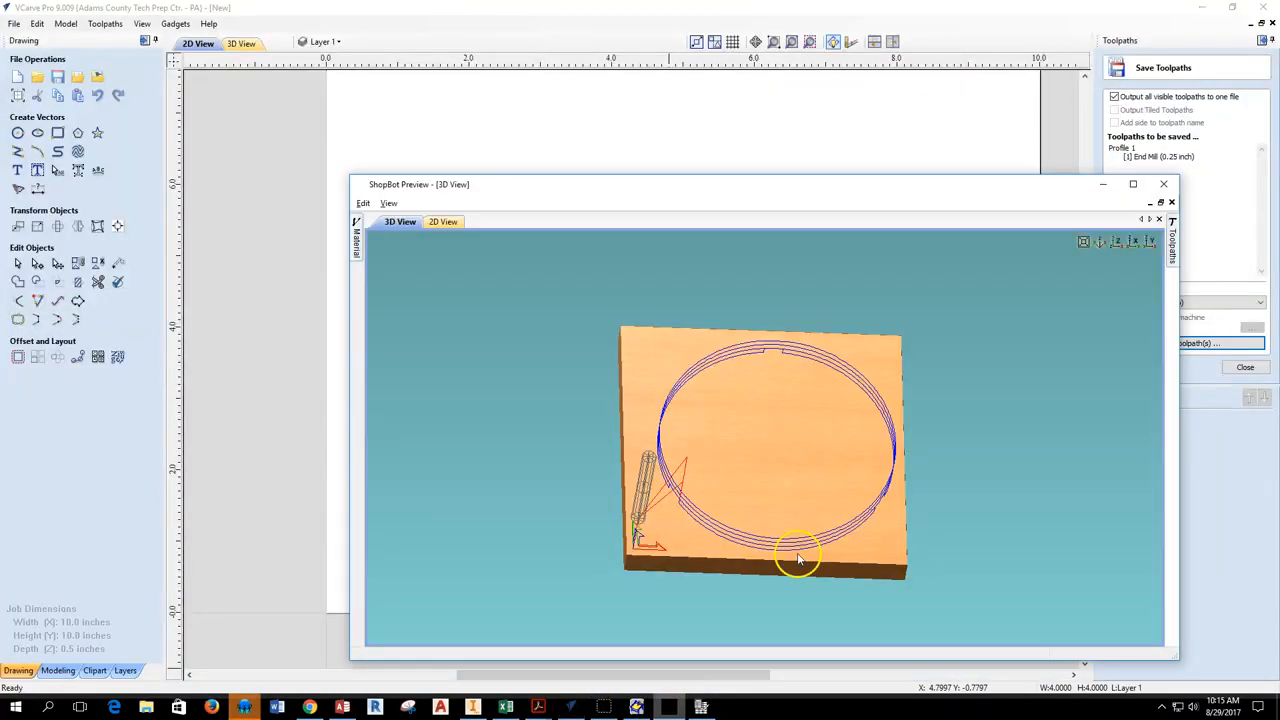
scroll(774, 423, up, 3)
scroll(774, 423, down, 3)
Return to VCarve Pro and compare the circle's toolpath and tab positions between the 2D and 3D views
click(697, 140)
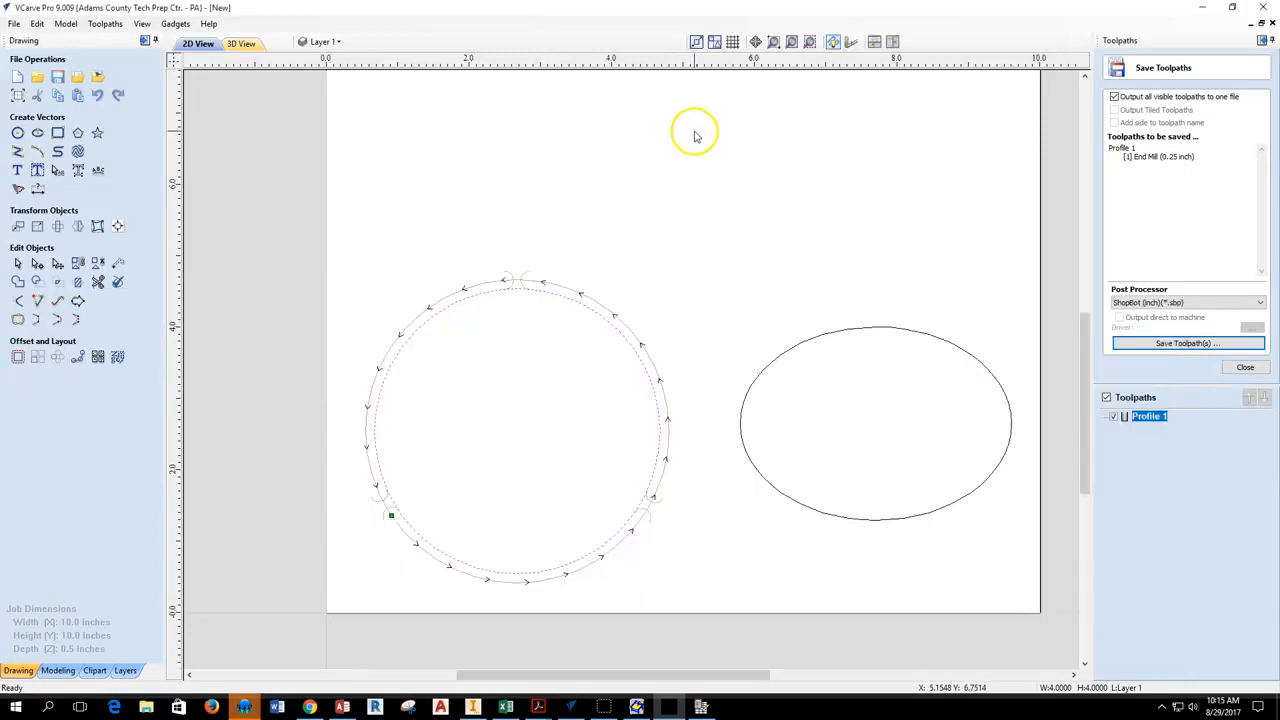
scroll(543, 449, down, 1)
scroll(486, 491, up, 3)
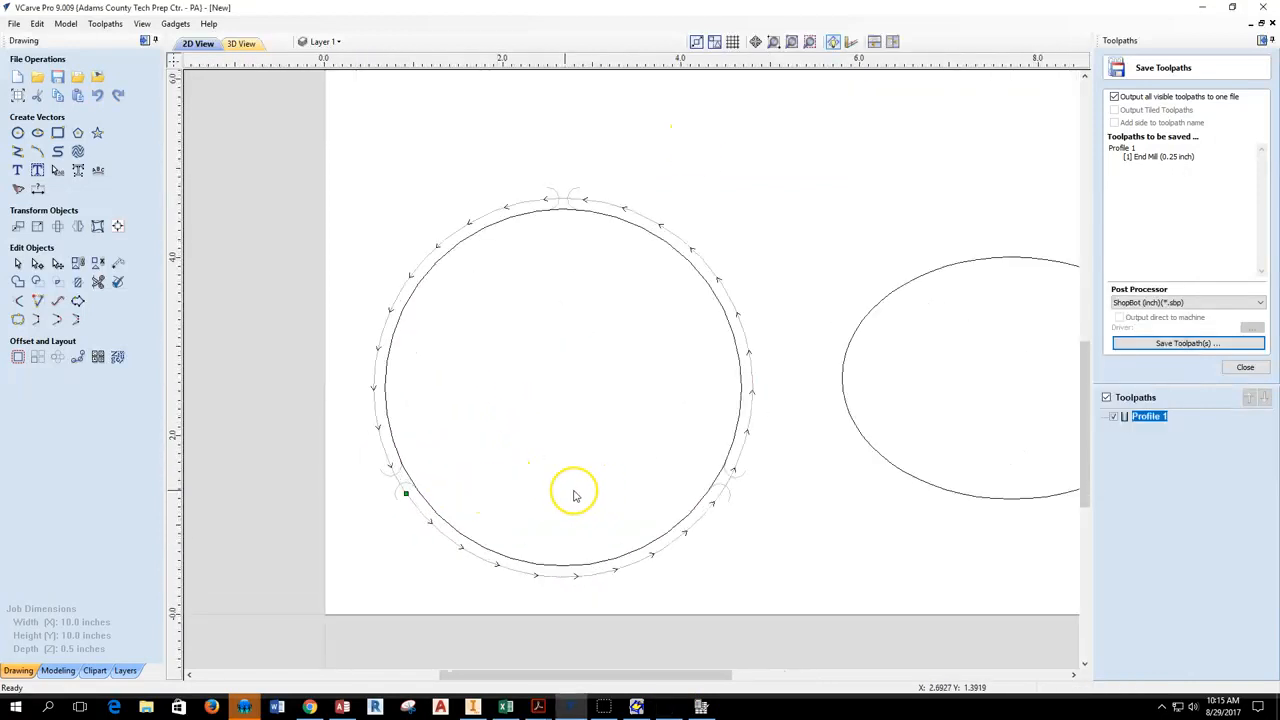
click(240, 43)
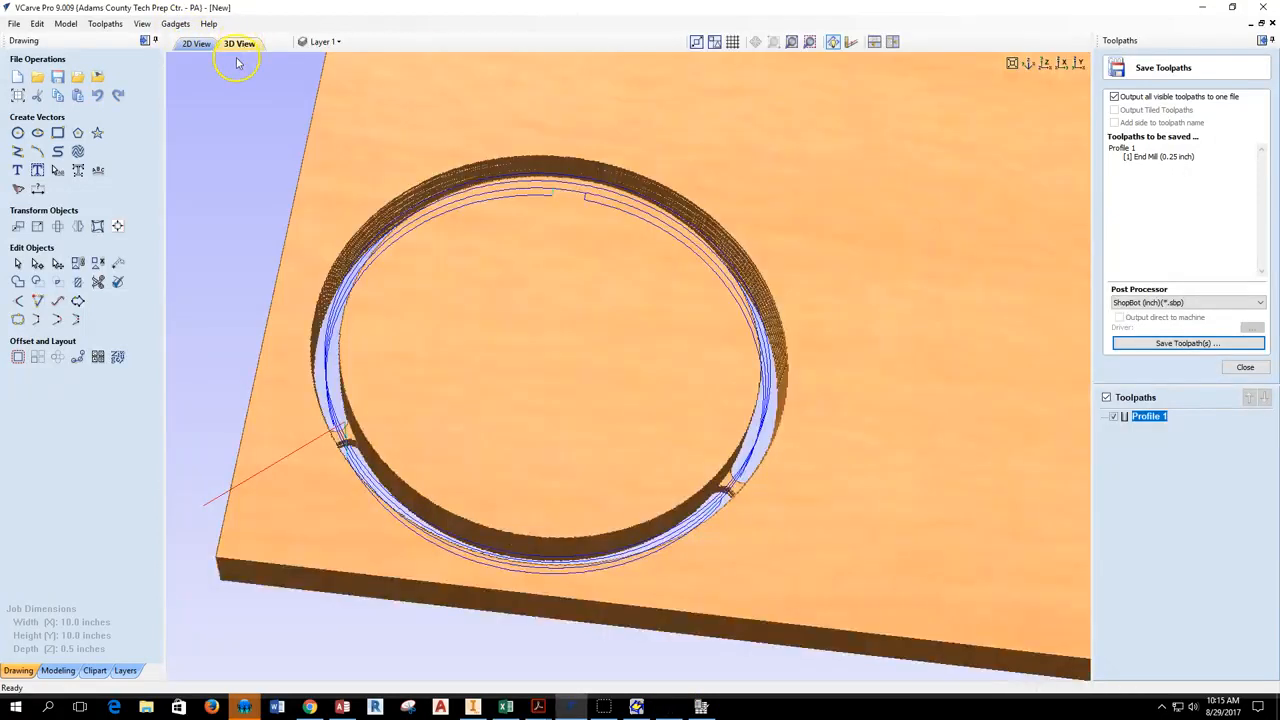
click(197, 44)
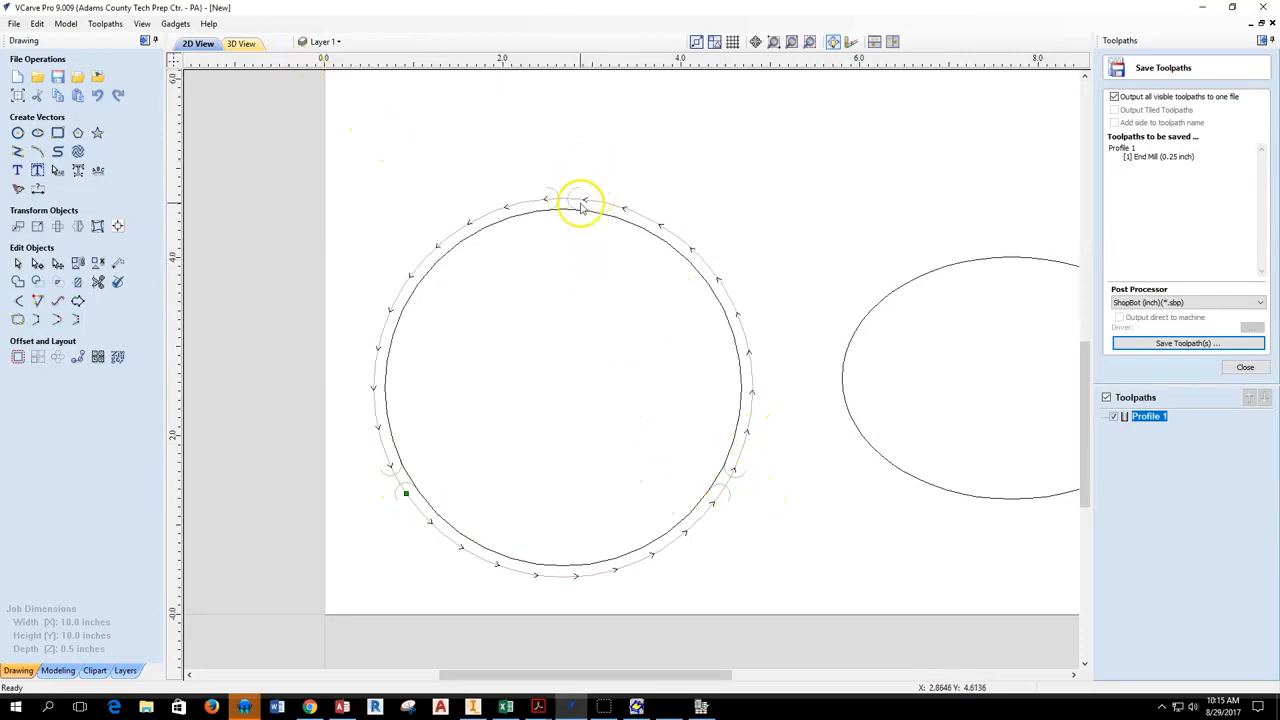
click(242, 45)
drag(660, 393, 282, 41)
click(199, 44)
Examine the toolpath's start point, cutting-direction arrows and tab markers around the left-hand circle in the 2D view
scroll(523, 451, down, 3)
scroll(591, 426, up, 2)
scroll(590, 430, down, 1)
scroll(540, 312, up, 2)
scroll(455, 318, down, 1)
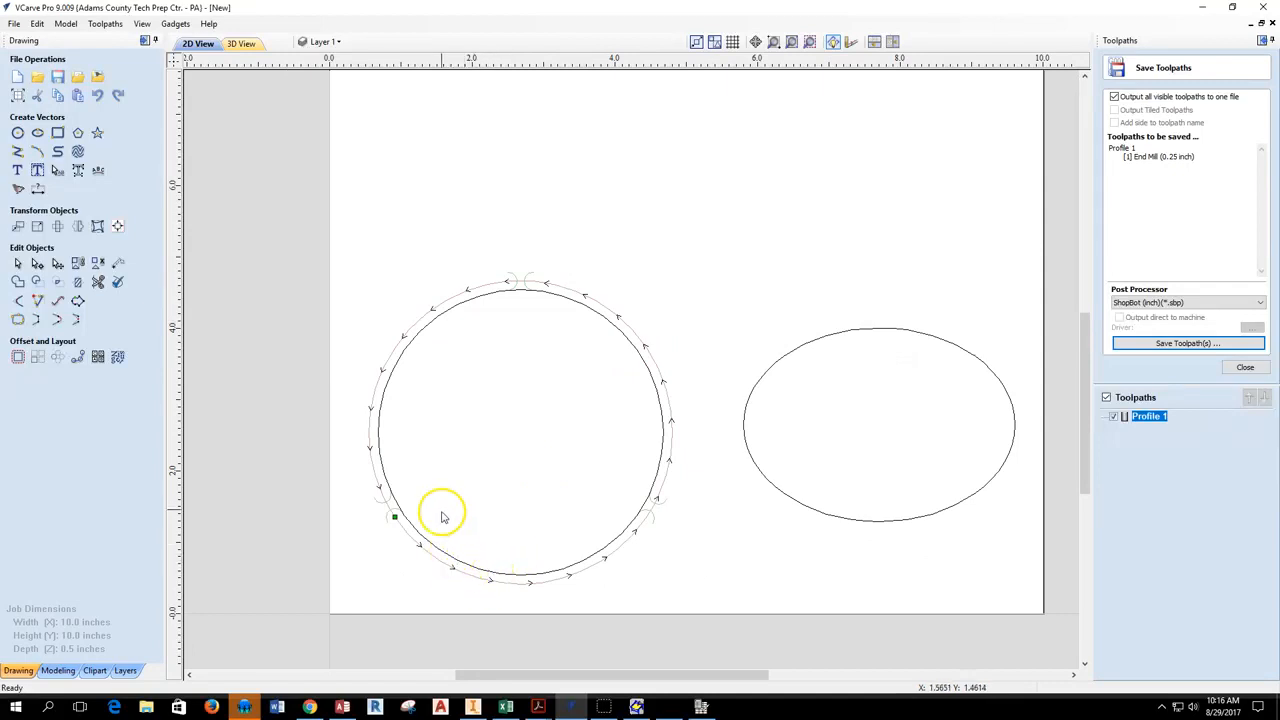
scroll(443, 514, down, 1)
scroll(423, 538, up, 1)
scroll(423, 549, up, 1)
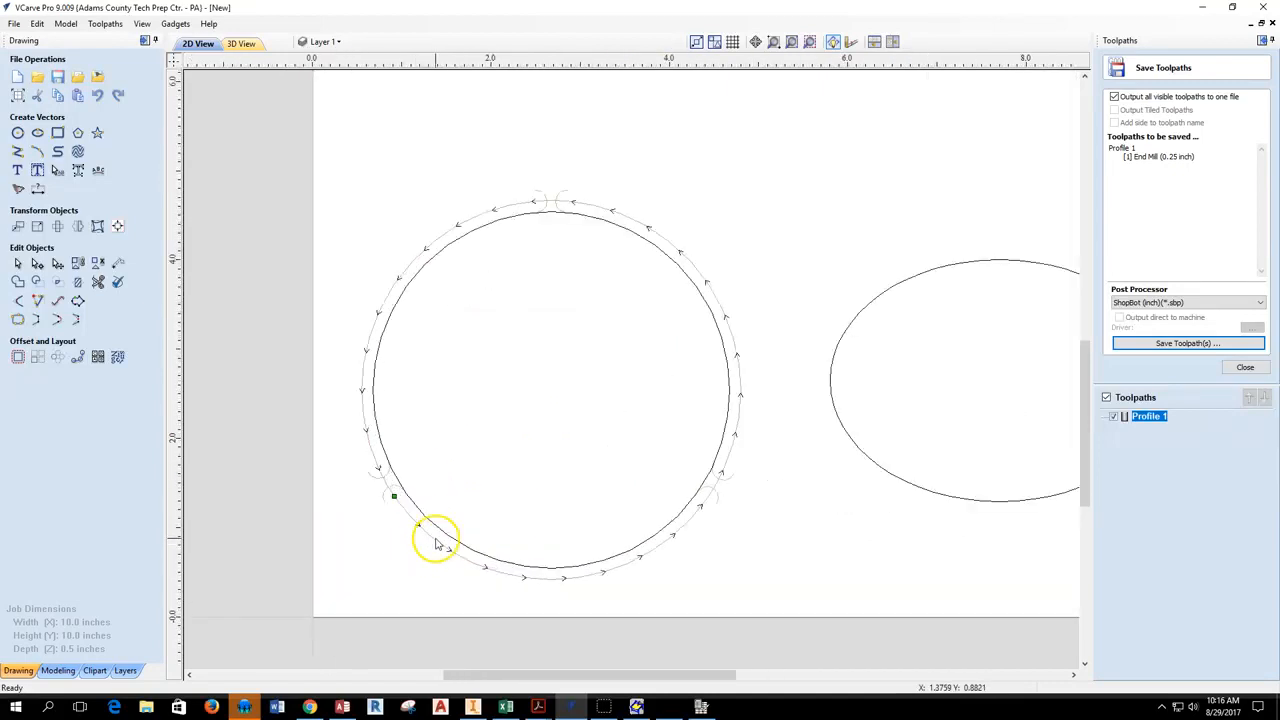